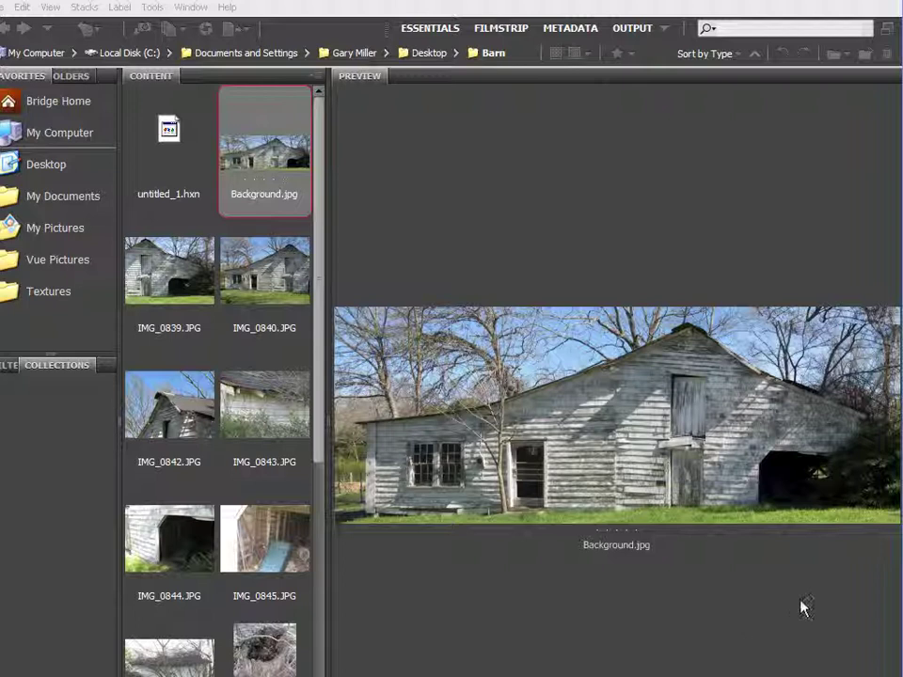
Preview the finished Background.jpg panorama and compare it with the source photos IMG_0839.JPG and IMG_0840.JPG.
click(766, 573)
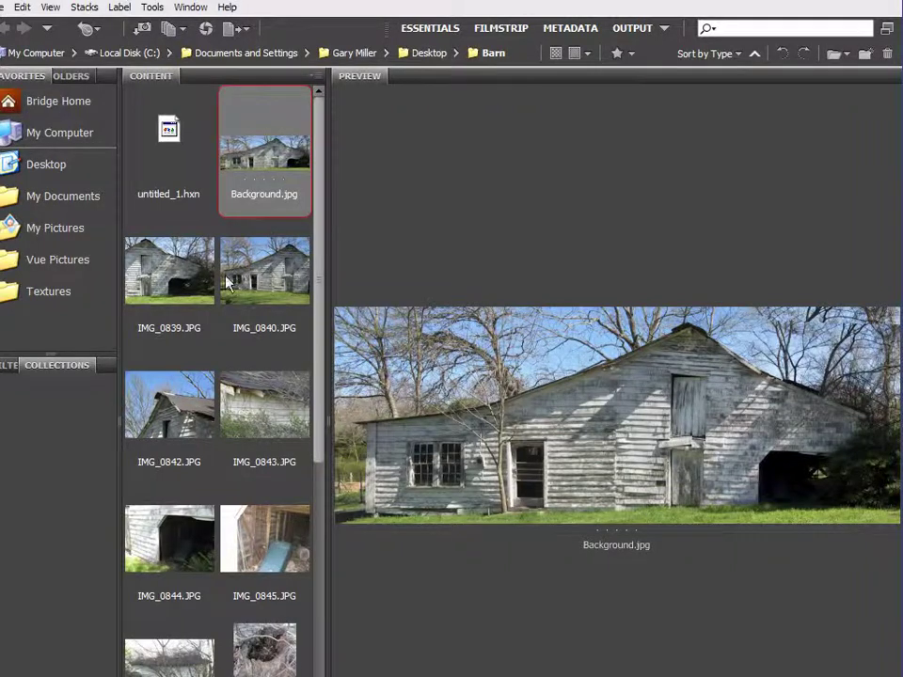
click(193, 271)
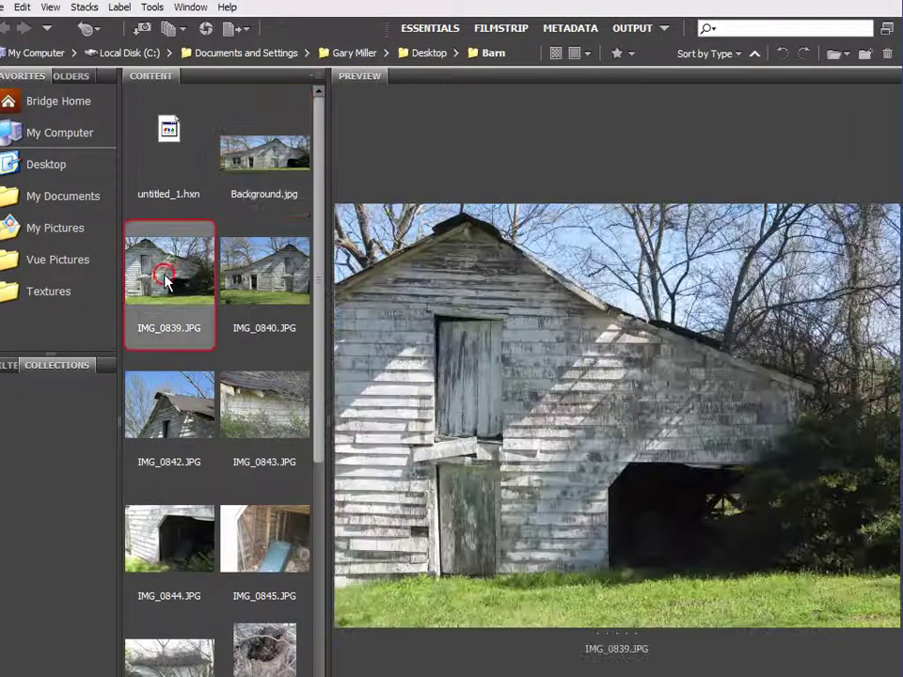
click(252, 279)
click(267, 160)
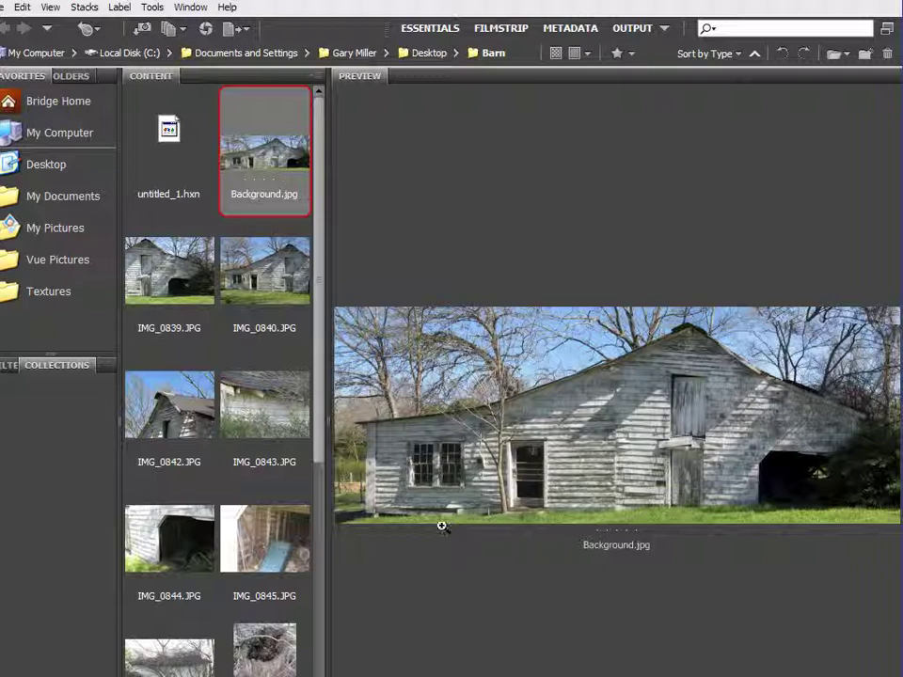
click(194, 282)
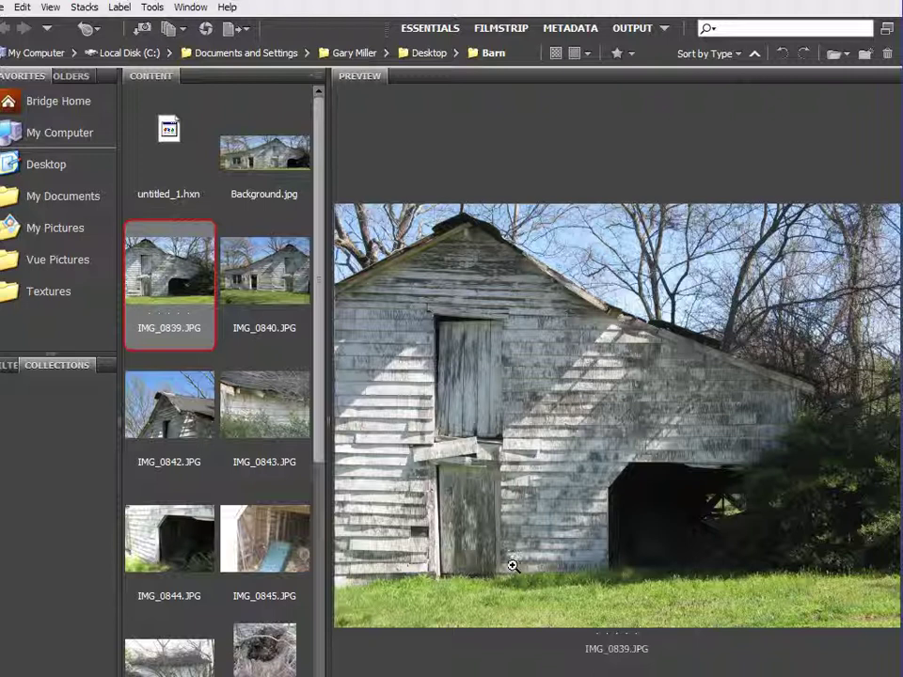
click(258, 277)
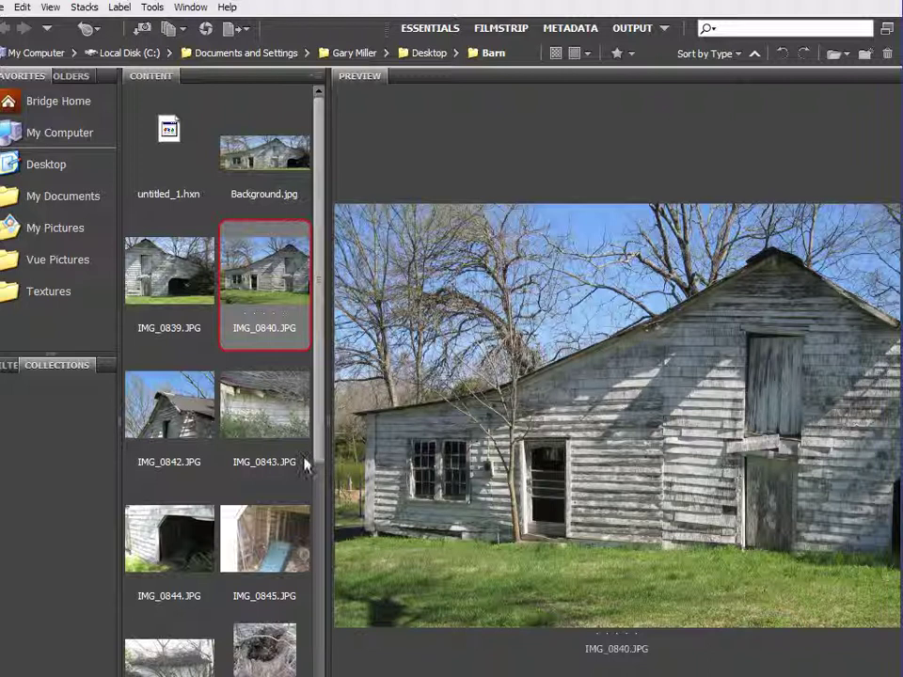
Combine IMG_0839.JPG and IMG_0840.JPG into a panorama with Photomerge, using the Auto layout and blending the images together.
click(201, 294)
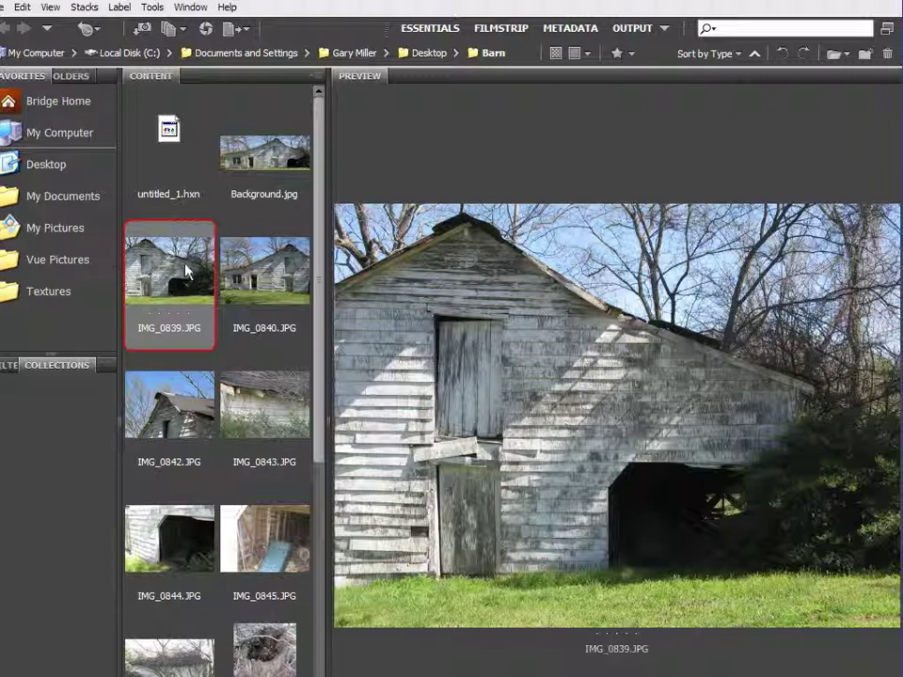
ctrl+click(282, 282)
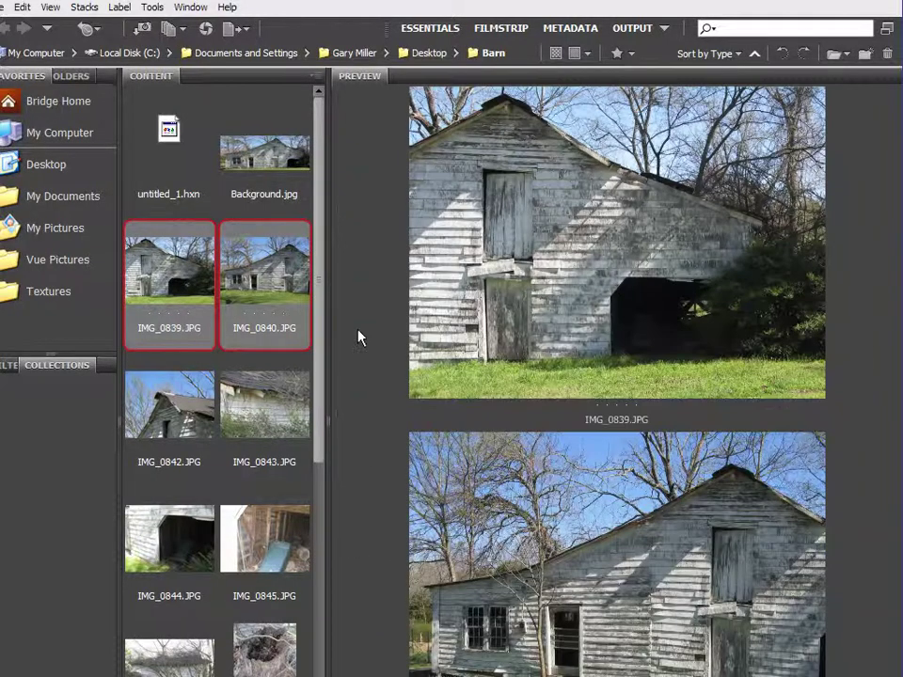
click(152, 7)
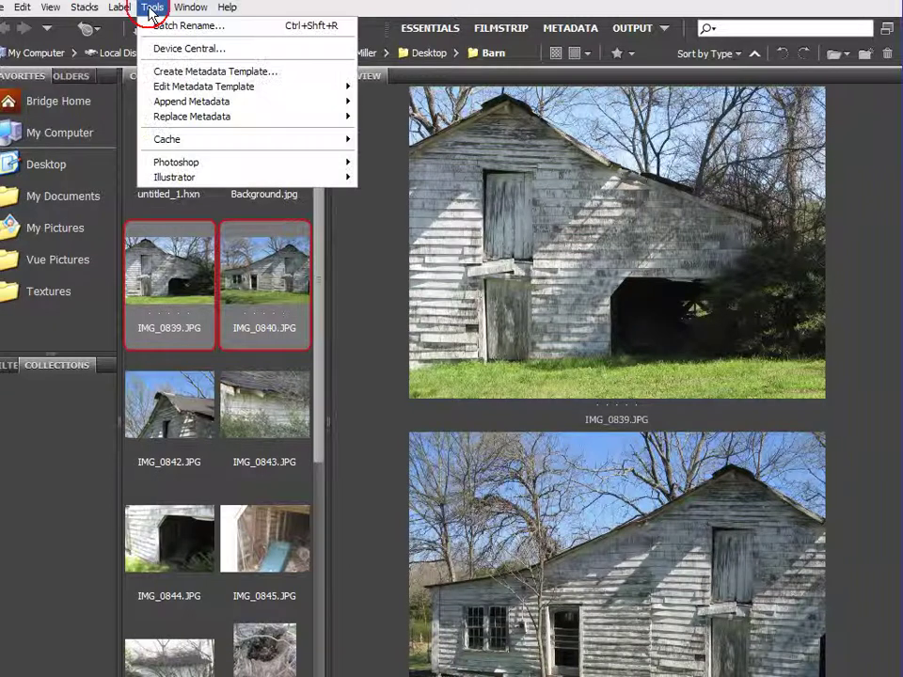
mouse_move(174, 171)
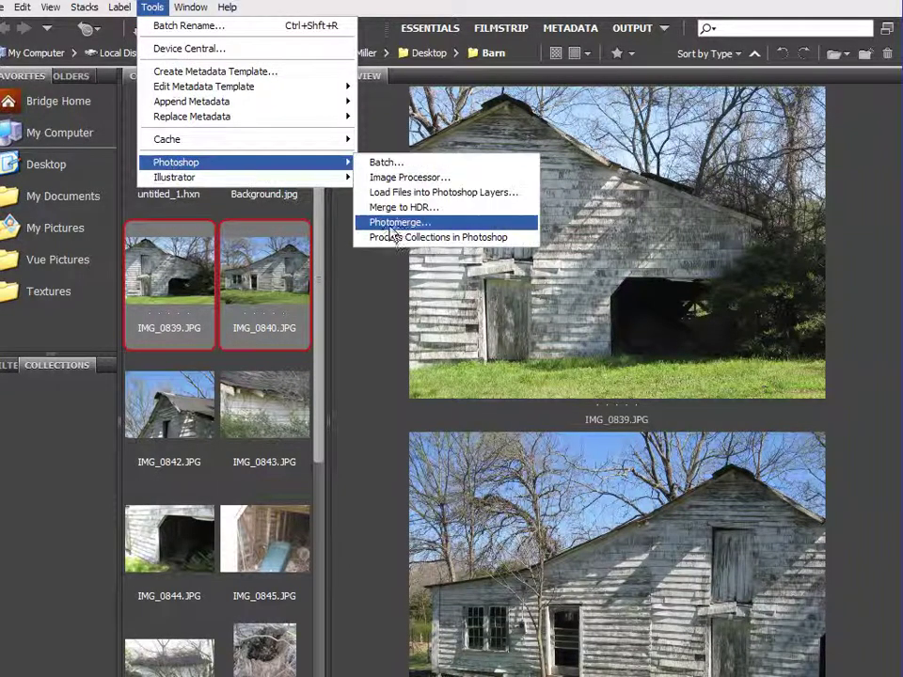
click(388, 226)
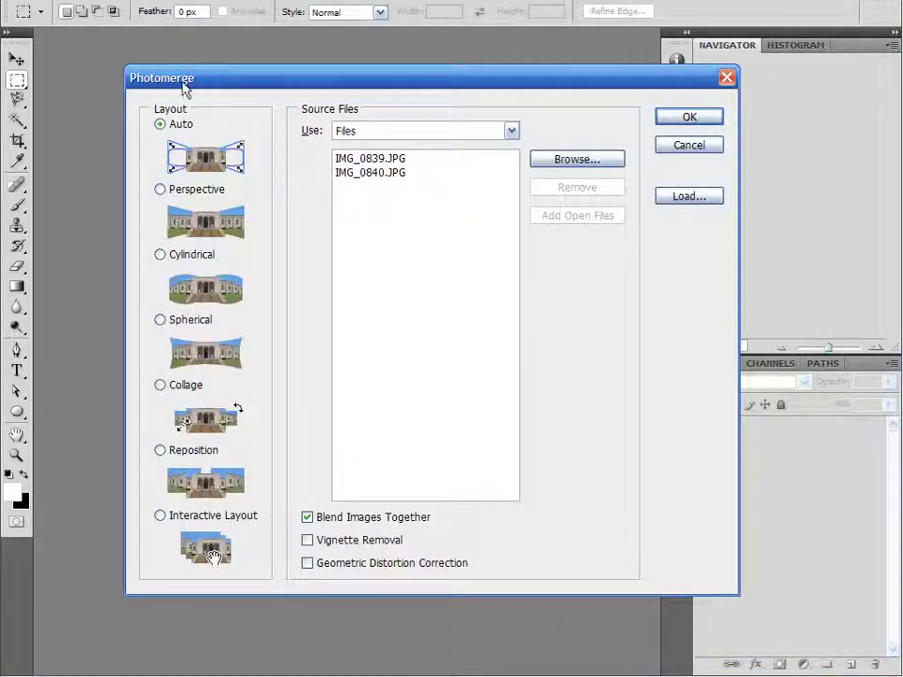
drag(184, 87, 148, 90)
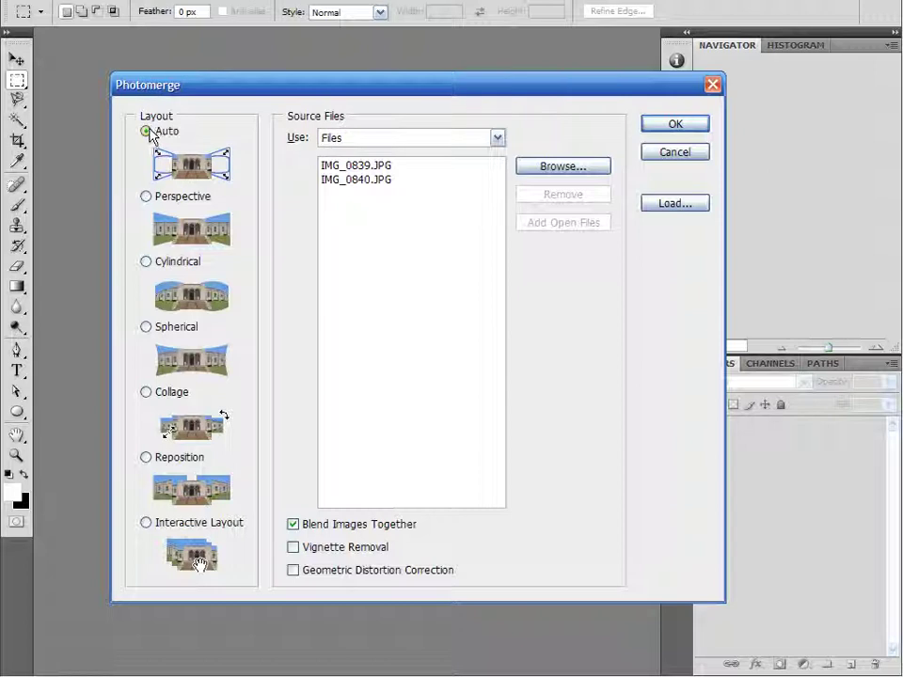
click(689, 124)
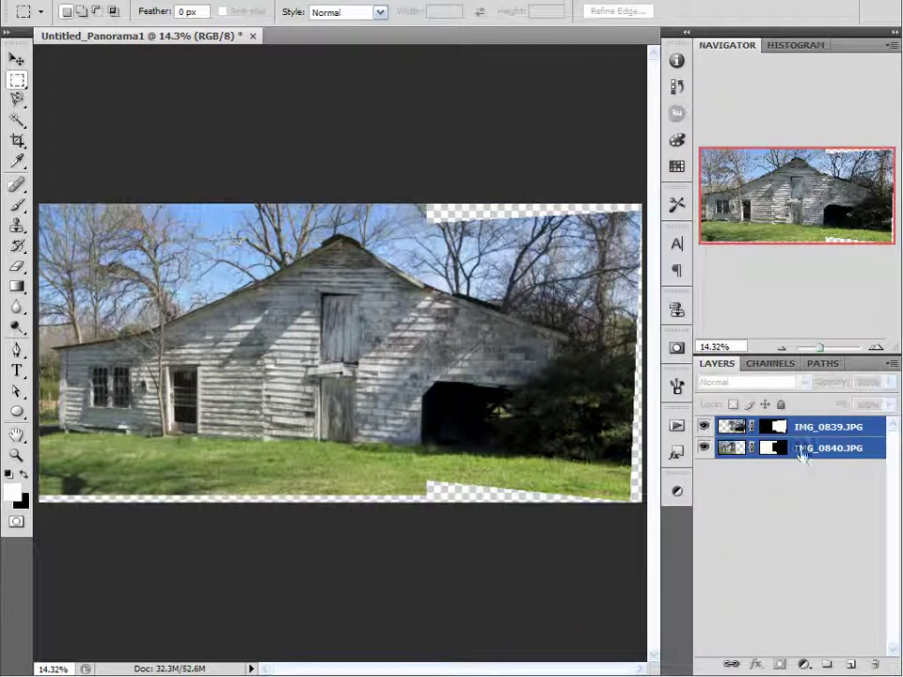
Merge the panorama's two photo layers into one and duplicate the merged layer.
right_click(804, 453)
click(842, 674)
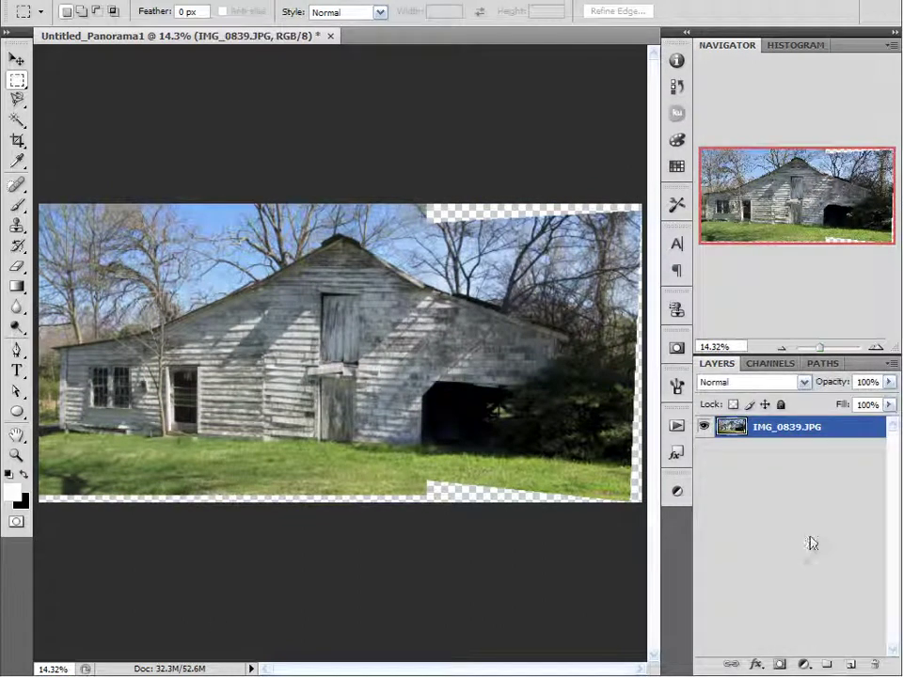
drag(853, 433, 854, 615)
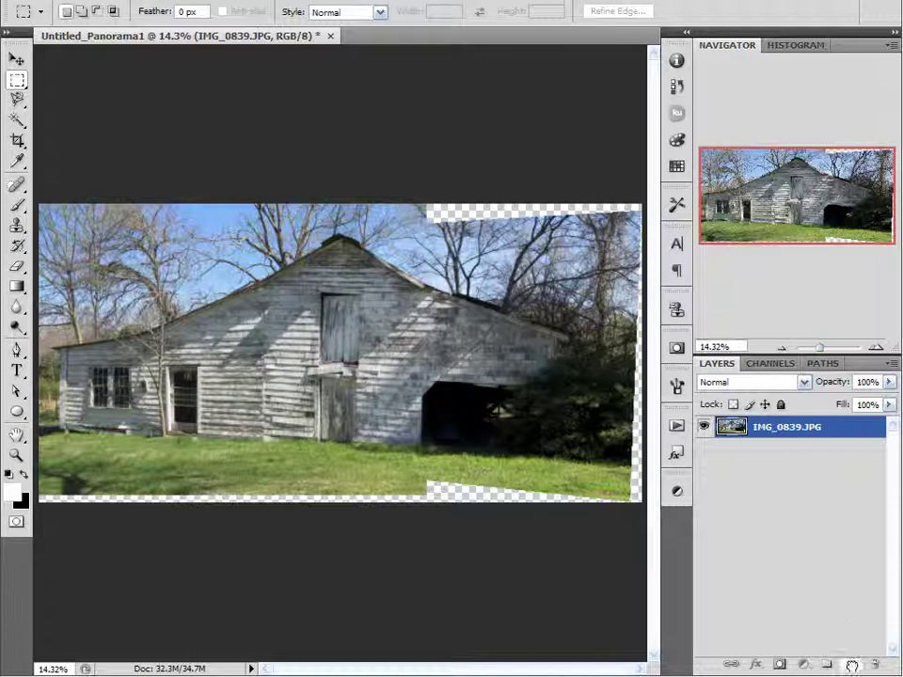
key(ctrl+j)
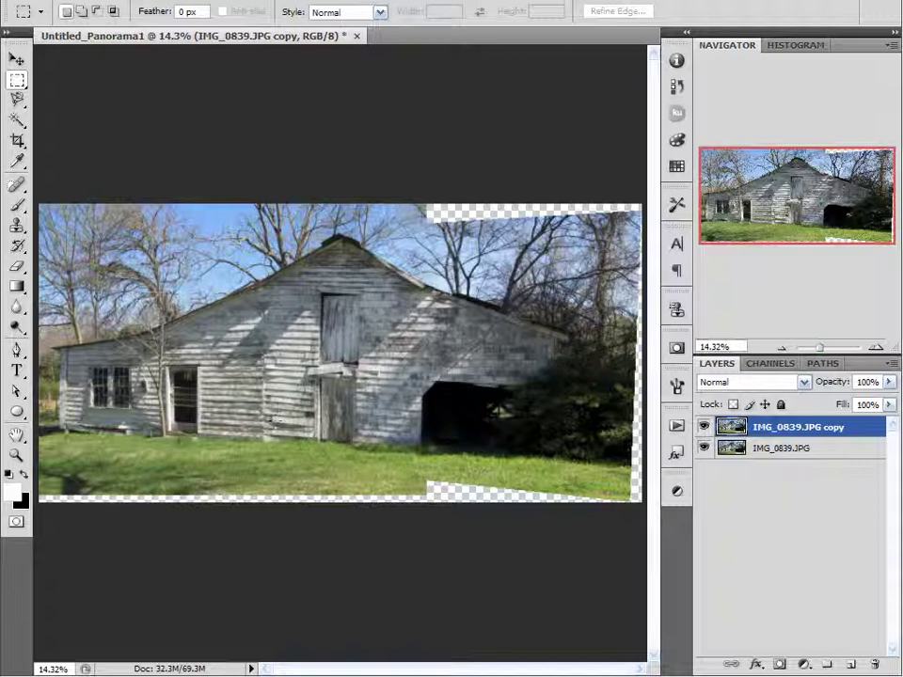
Examine the barn's walls, doors and windows across the merged panorama for perspective distortion.
alt+scroll(236, 224, up, 1)
alt+scroll(263, 396, up, 5)
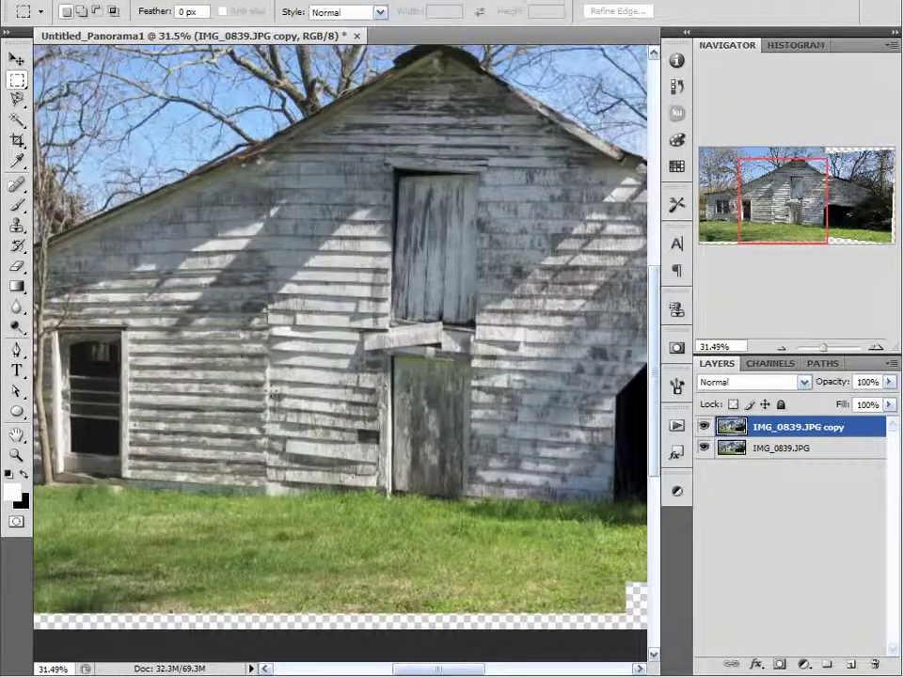
click(16, 59)
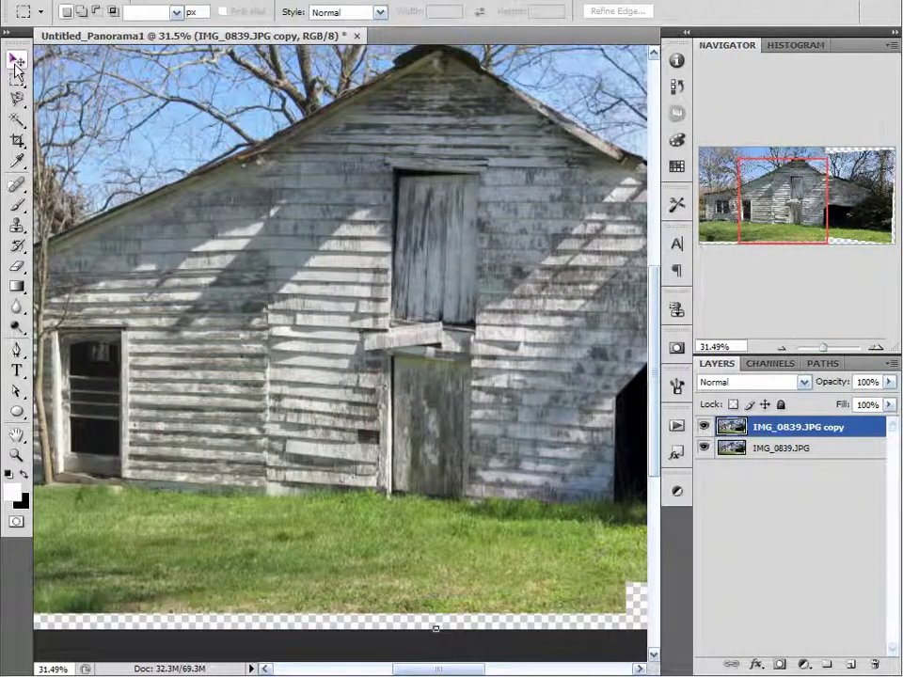
drag(282, 331, 526, 319)
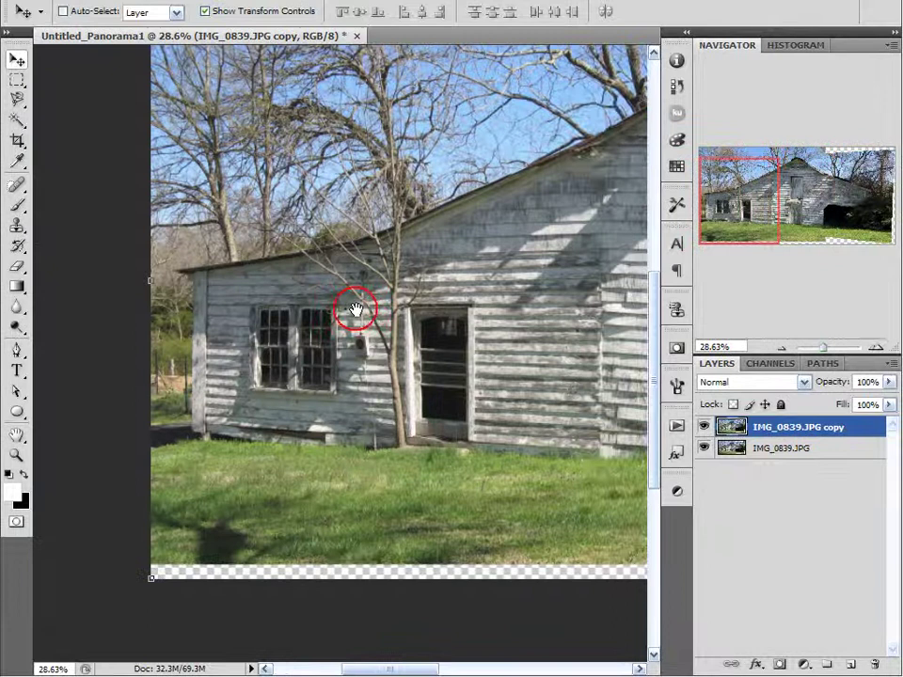
drag(357, 309, 340, 306)
alt+scroll(394, 307, down, 5)
right_click(400, 316)
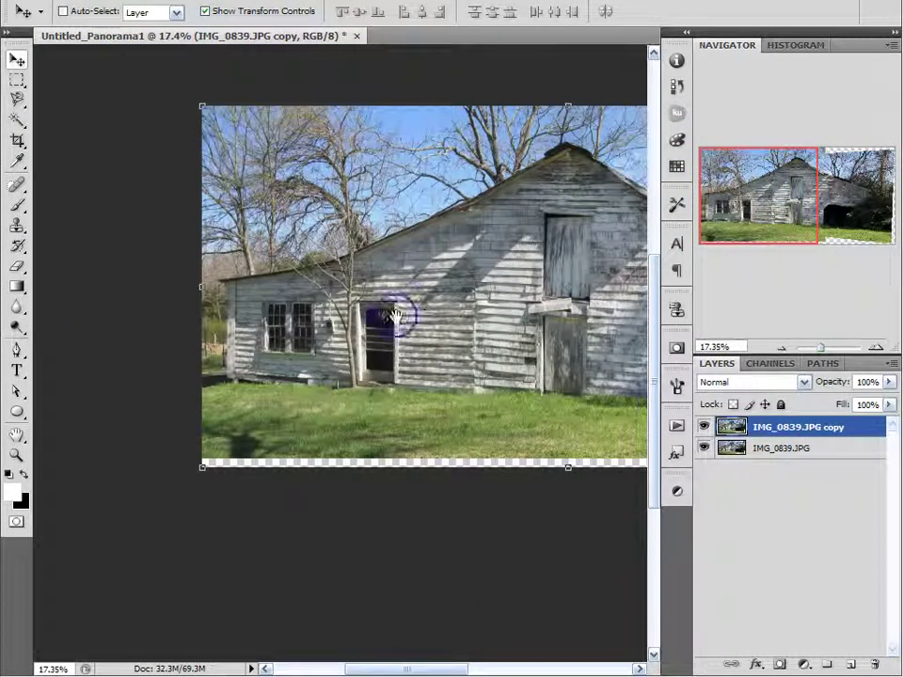
click(465, 321)
drag(385, 340, 310, 336)
alt+scroll(342, 323, down, 2)
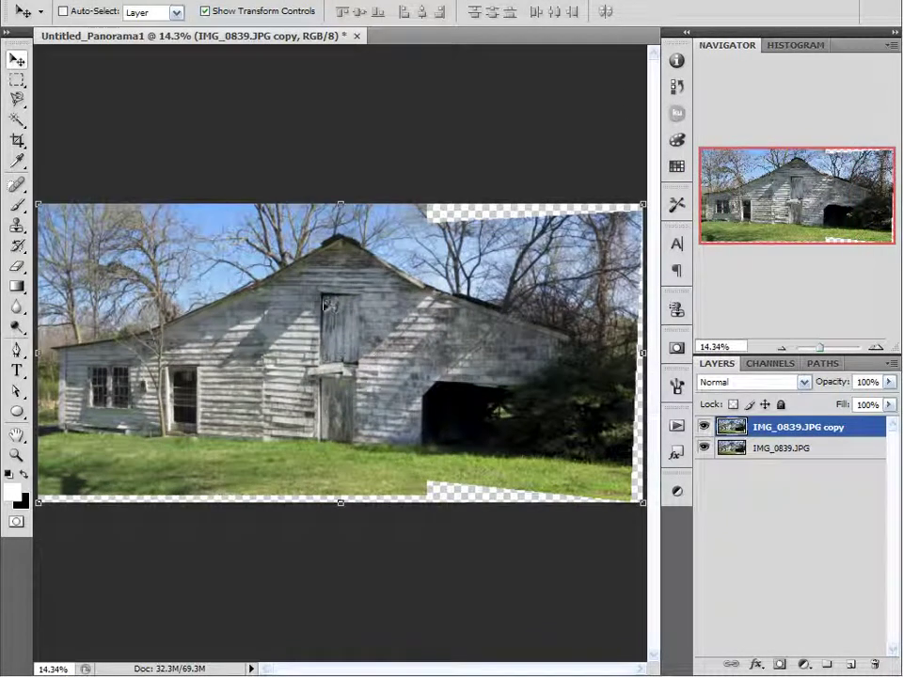
key(ctrl+t)
right_click(241, 343)
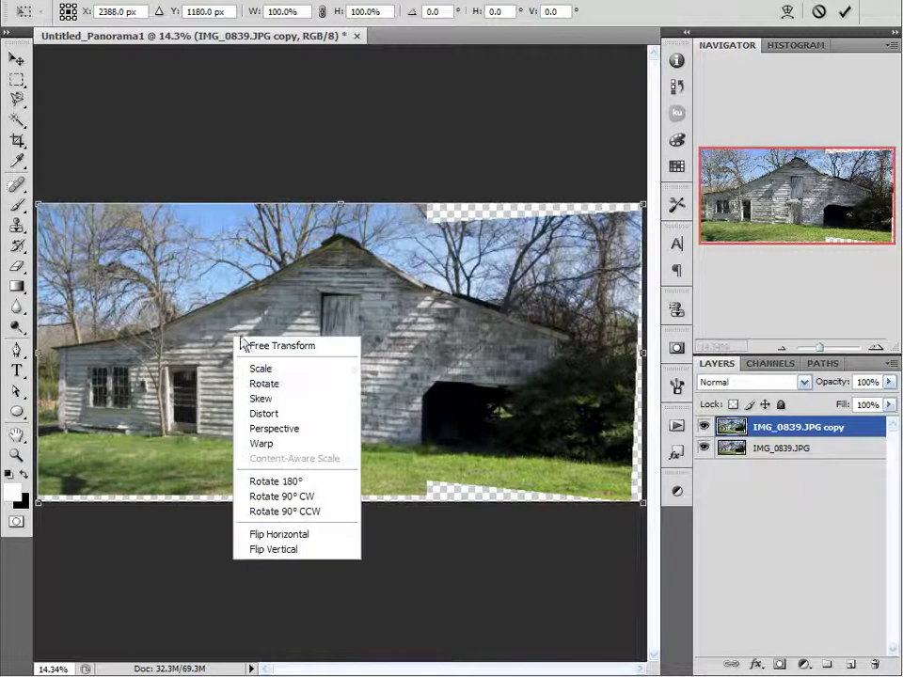
click(275, 424)
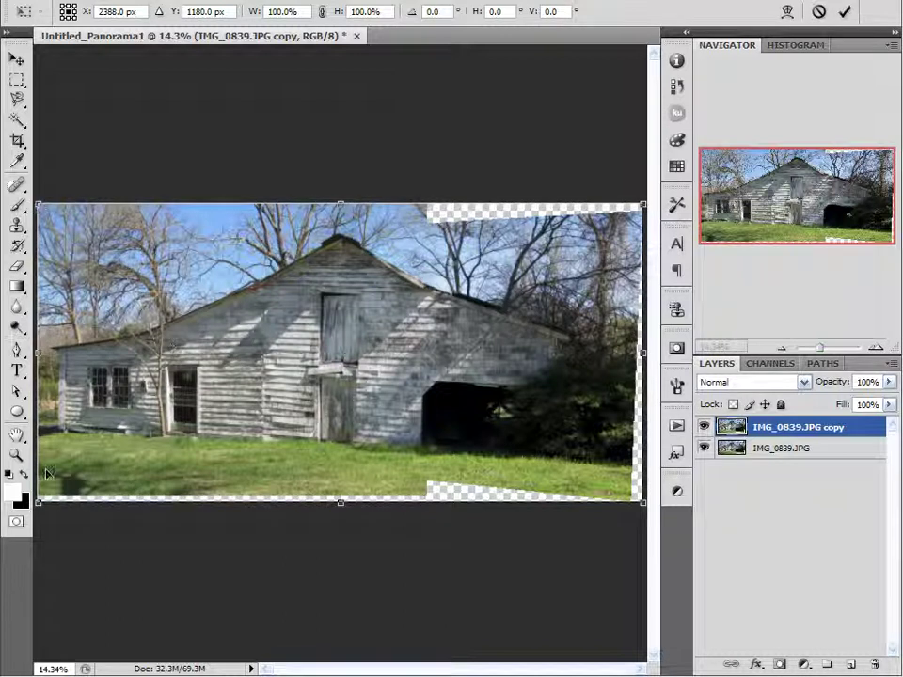
drag(39, 205, 59, 154)
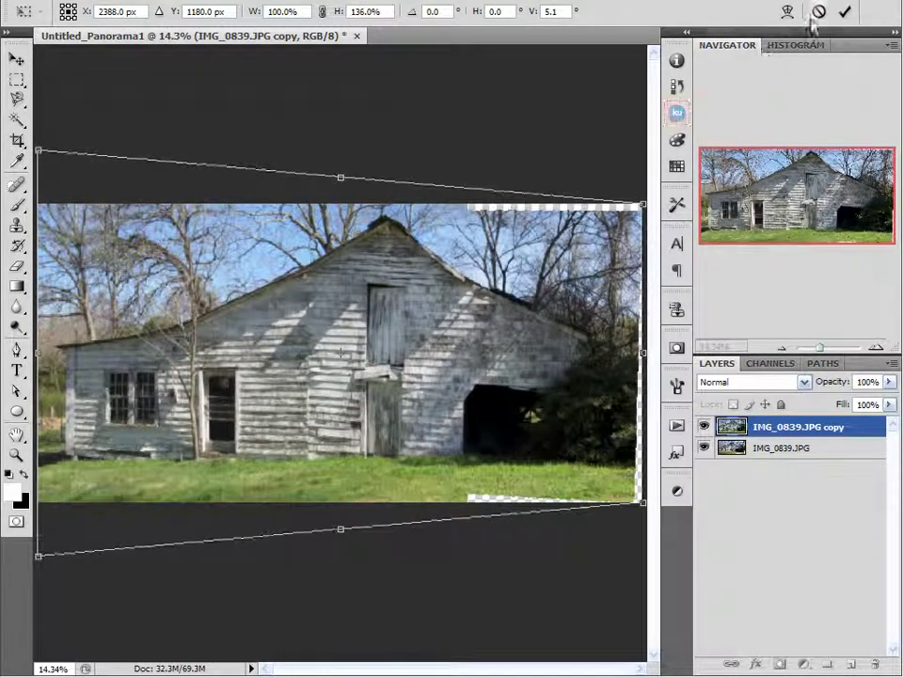
click(817, 13)
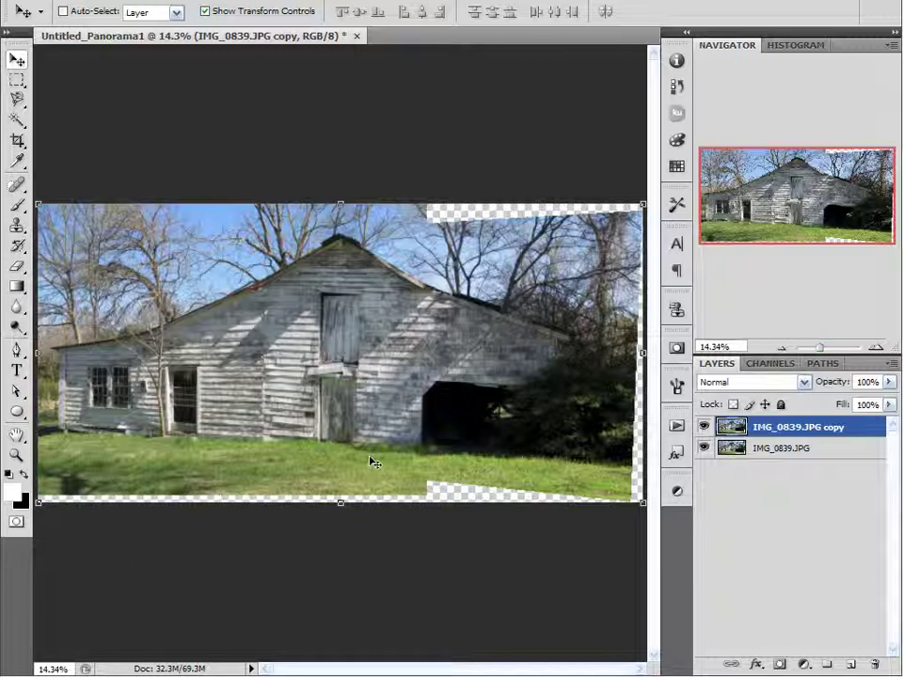
Show the rulers and place a horizontal guide across the panorama along the base of the barn.
key(ctrl+r)
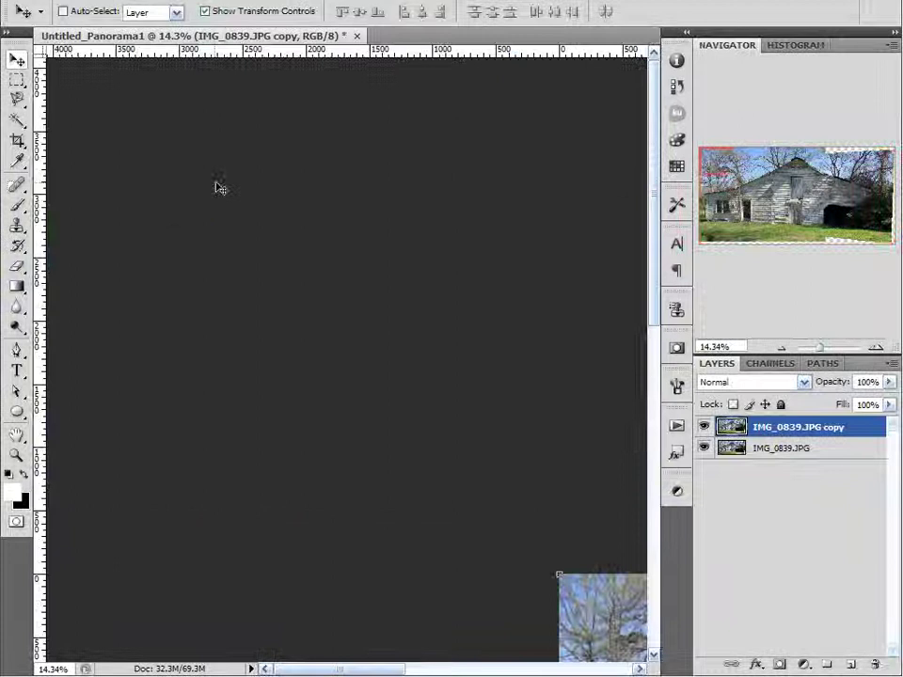
alt+scroll(415, 361, down, 3)
alt+scroll(377, 391, up, 3)
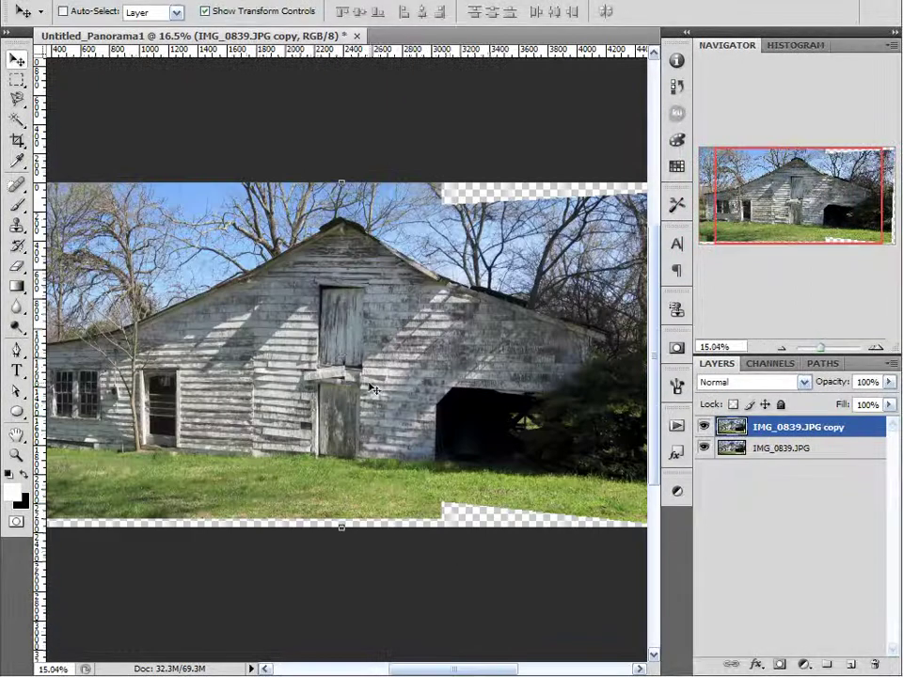
alt+scroll(369, 386, down, 1)
alt+scroll(373, 388, up, 1)
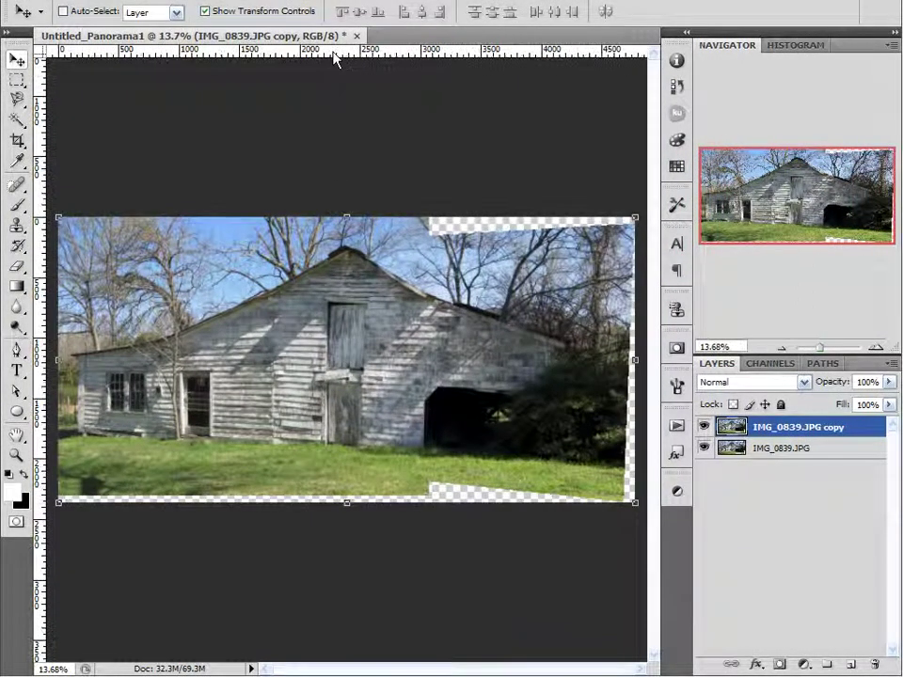
drag(334, 58, 354, 449)
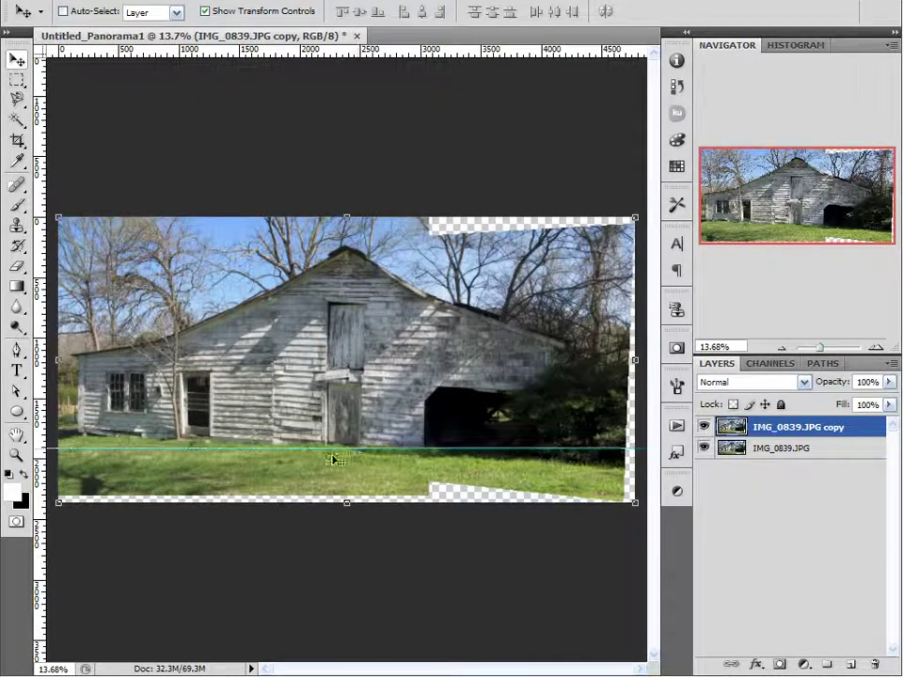
alt+scroll(333, 461, up, 2)
alt+scroll(349, 486, down, 2)
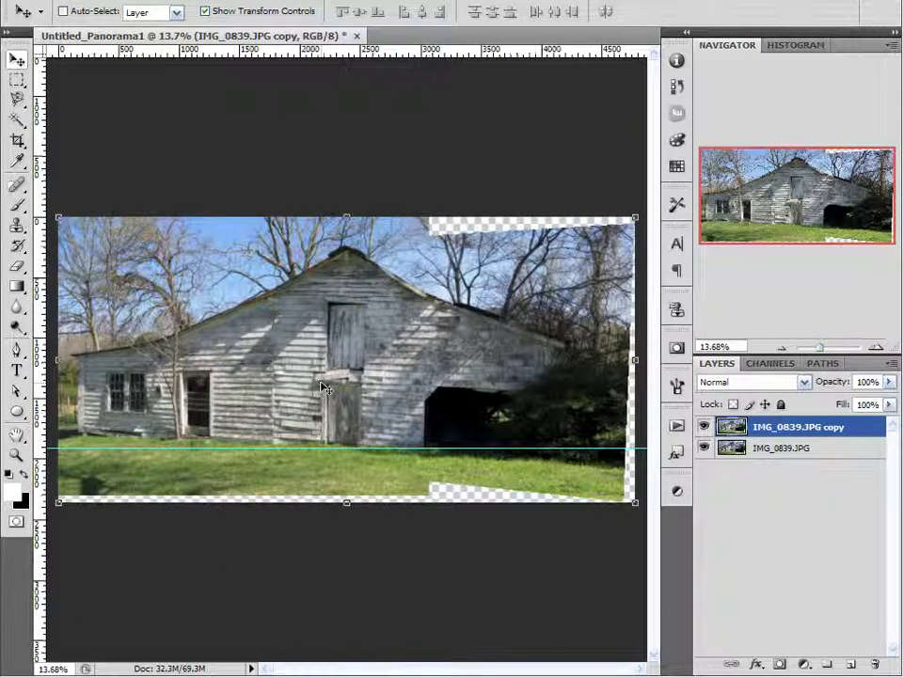
Apply a Perspective transform to the duplicated panorama layer, stretching its left edge vertically to 131.4% height and 4.4° vertical skew.
key(ctrl+t)
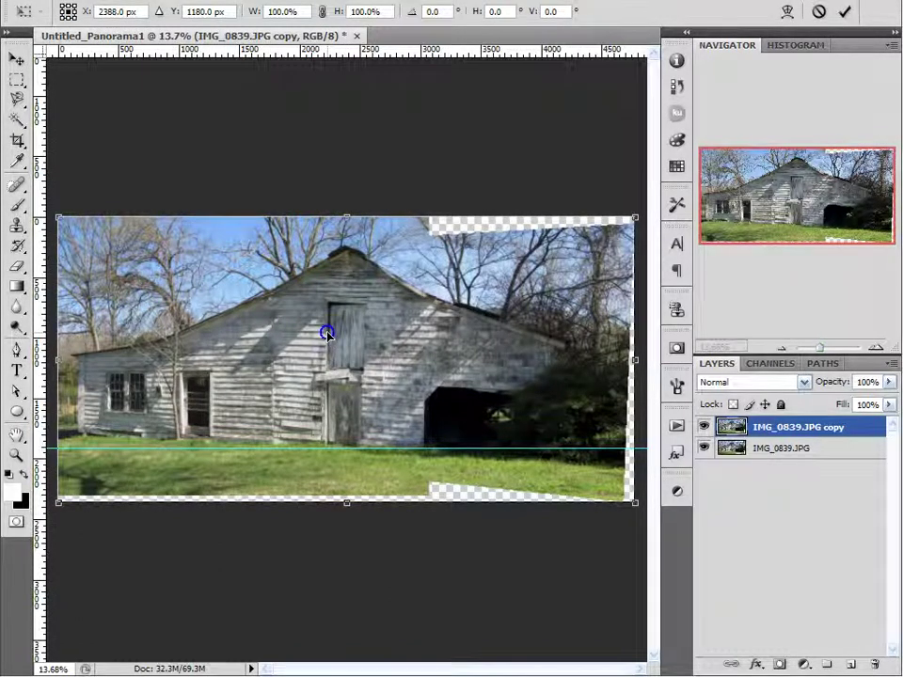
right_click(328, 337)
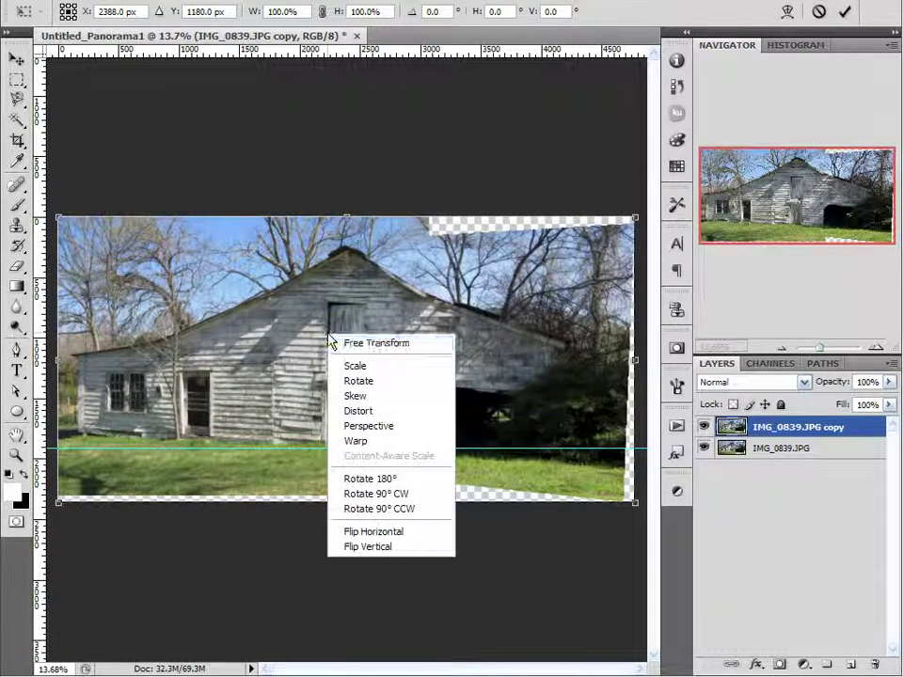
click(374, 426)
alt+scroll(113, 380, up, 6)
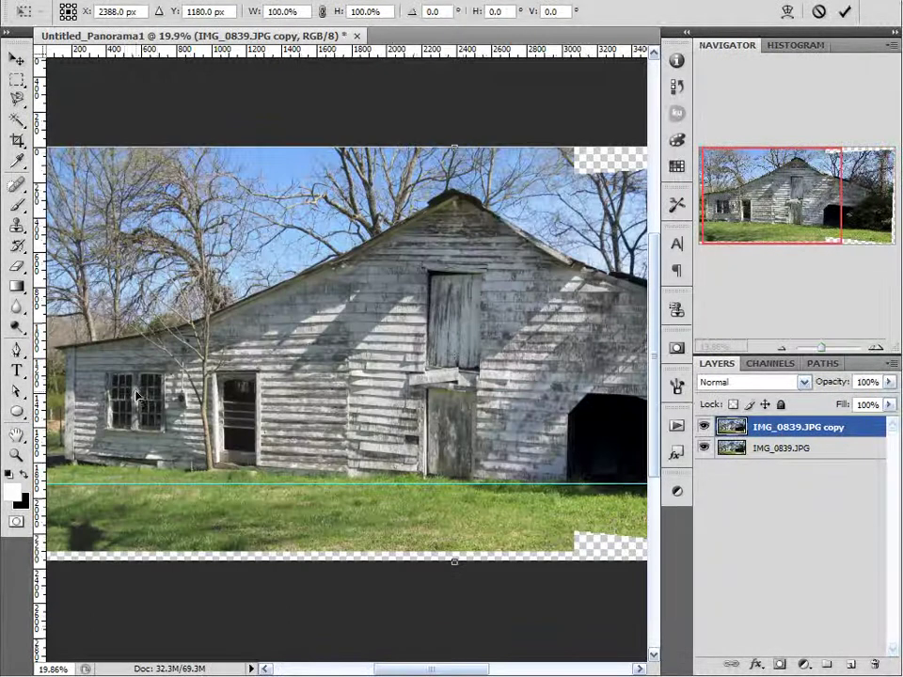
alt+scroll(217, 440, down, 1)
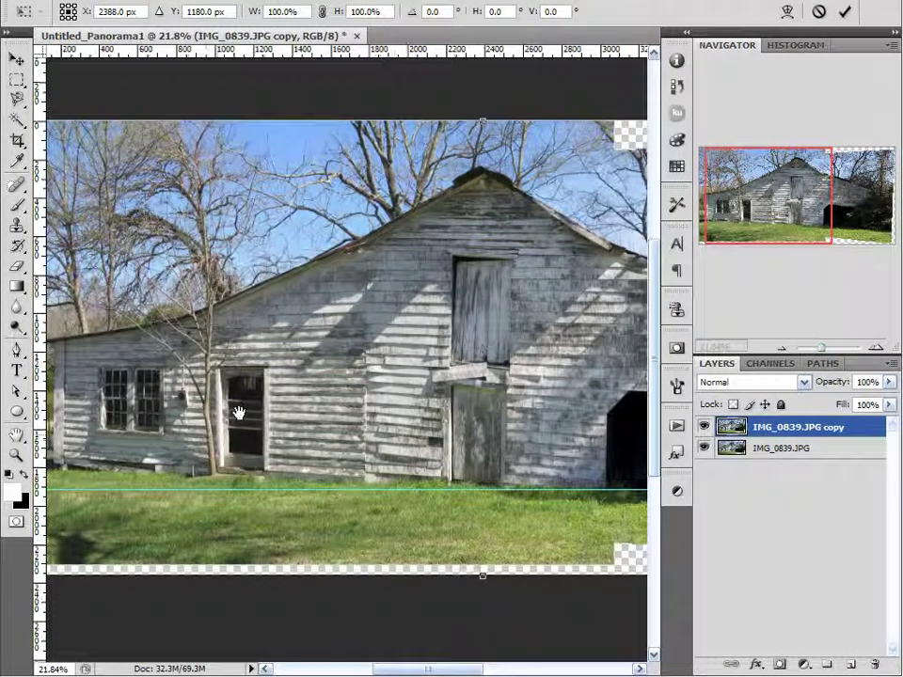
drag(300, 375, 392, 391)
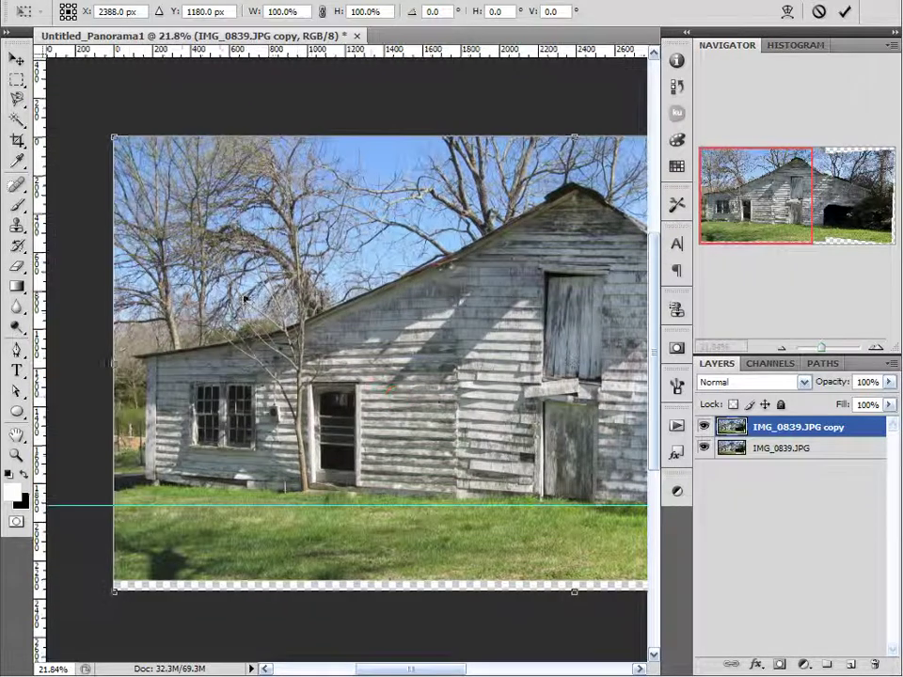
drag(211, 318, 209, 367)
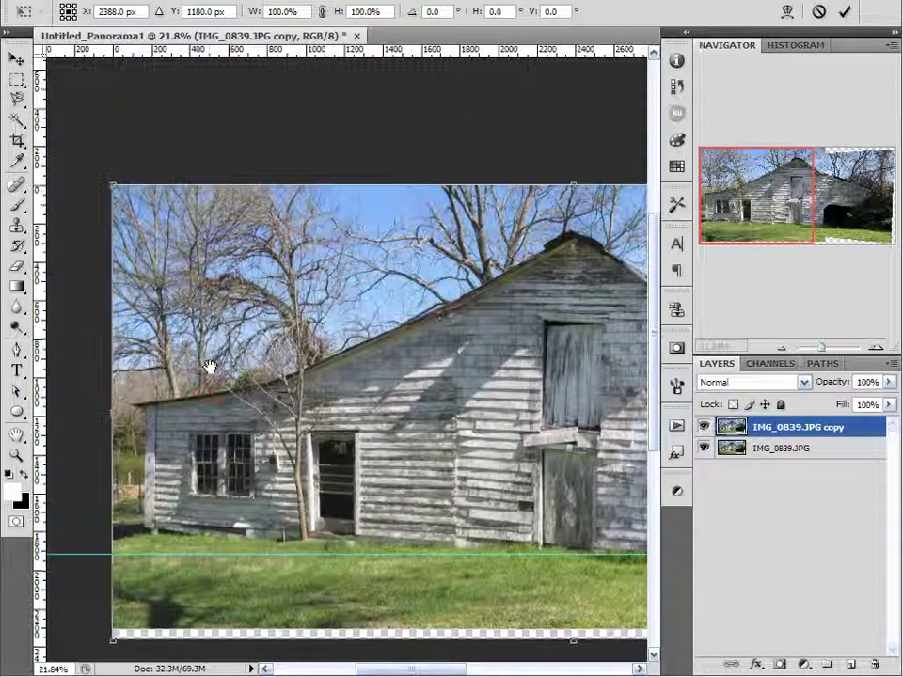
drag(114, 185, 130, 118)
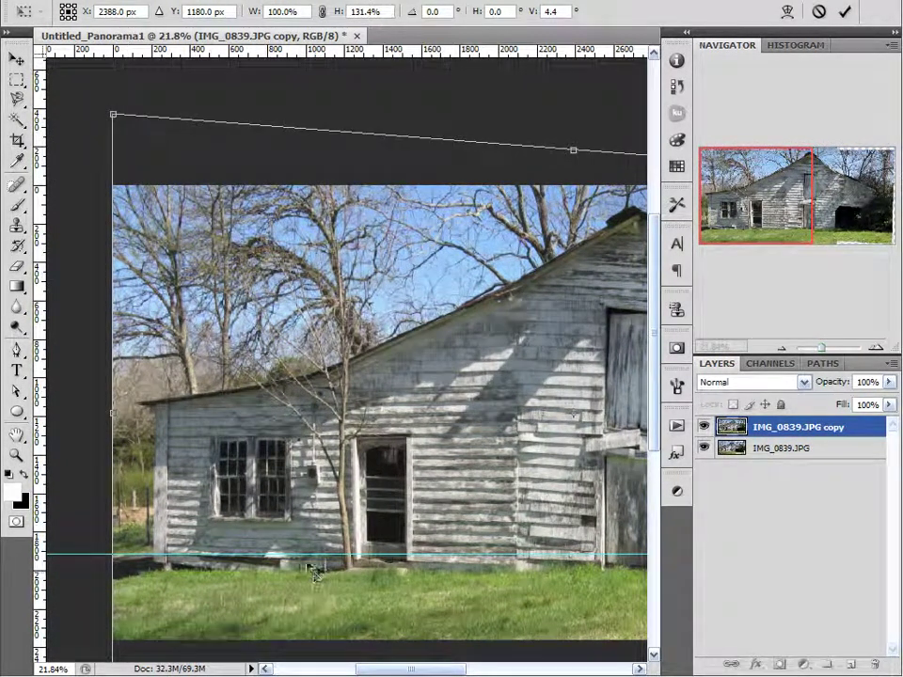
click(845, 11)
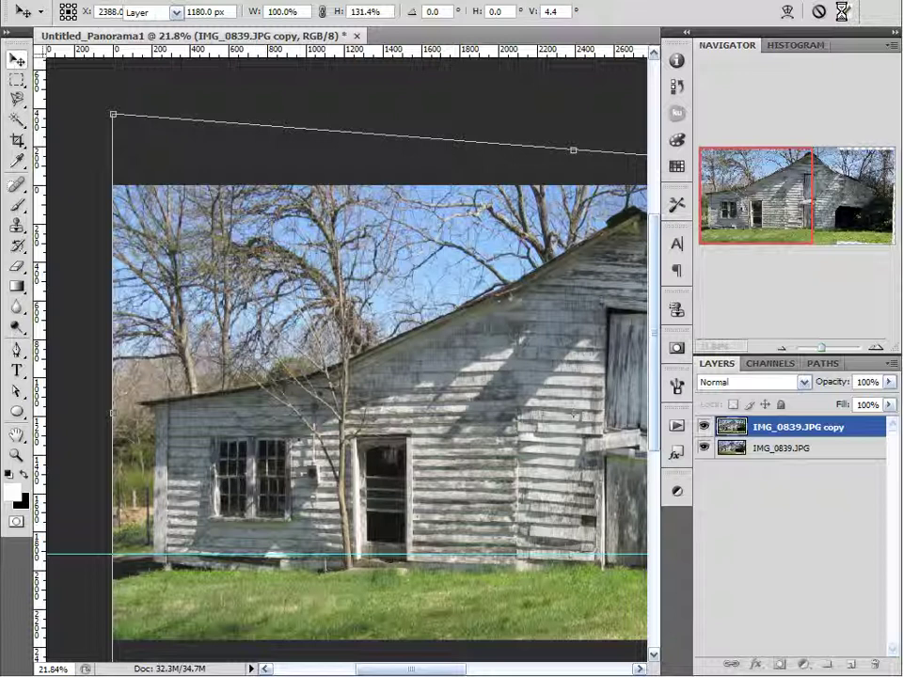
Apply a second Perspective transform to the panorama copy, shortening its right edge with a 4.3° vertical skew.
key(ctrl+0)
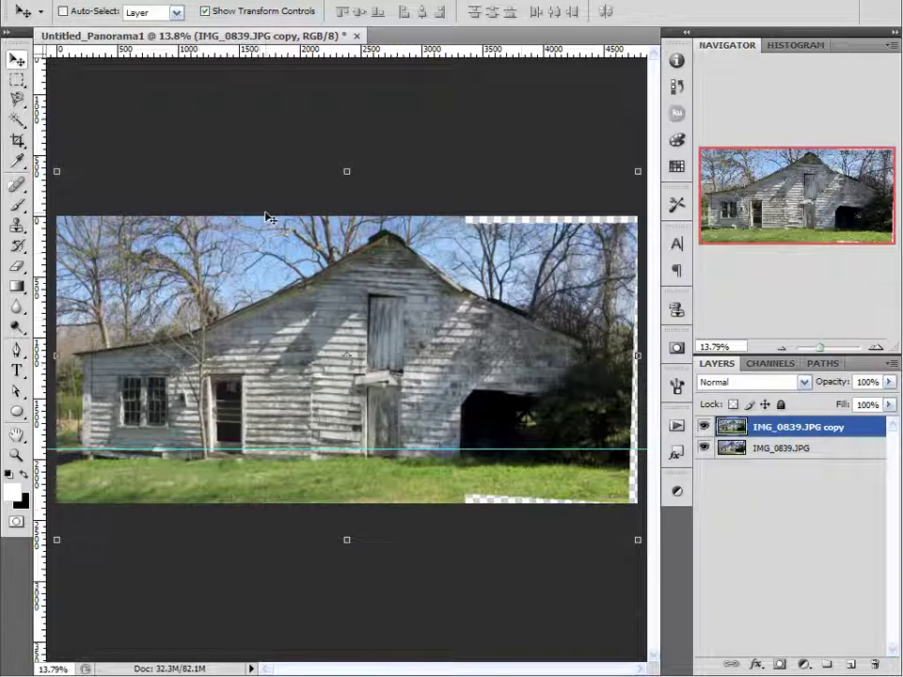
key(ctrl+t)
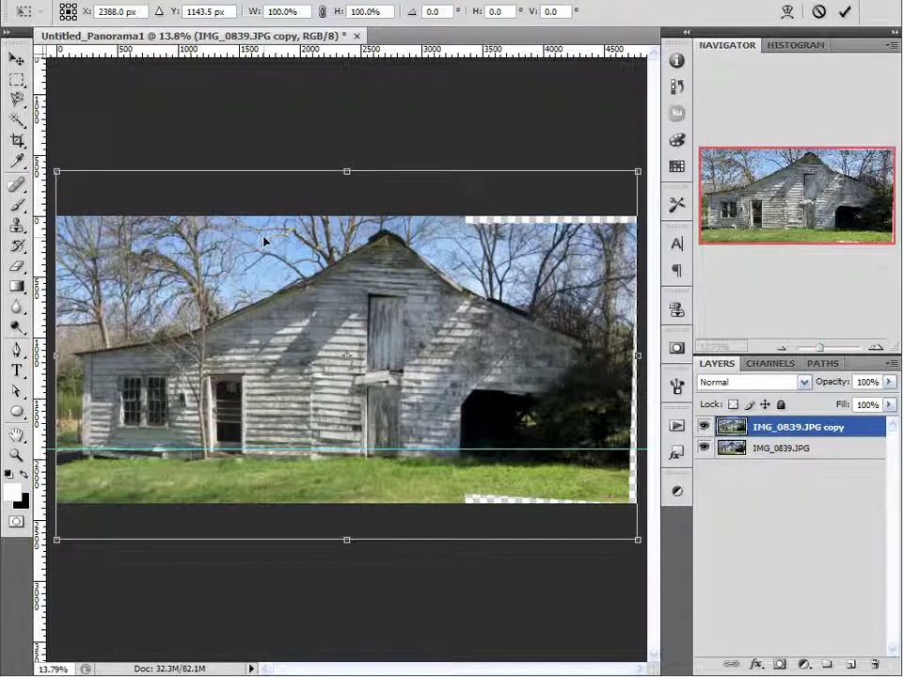
right_click(261, 241)
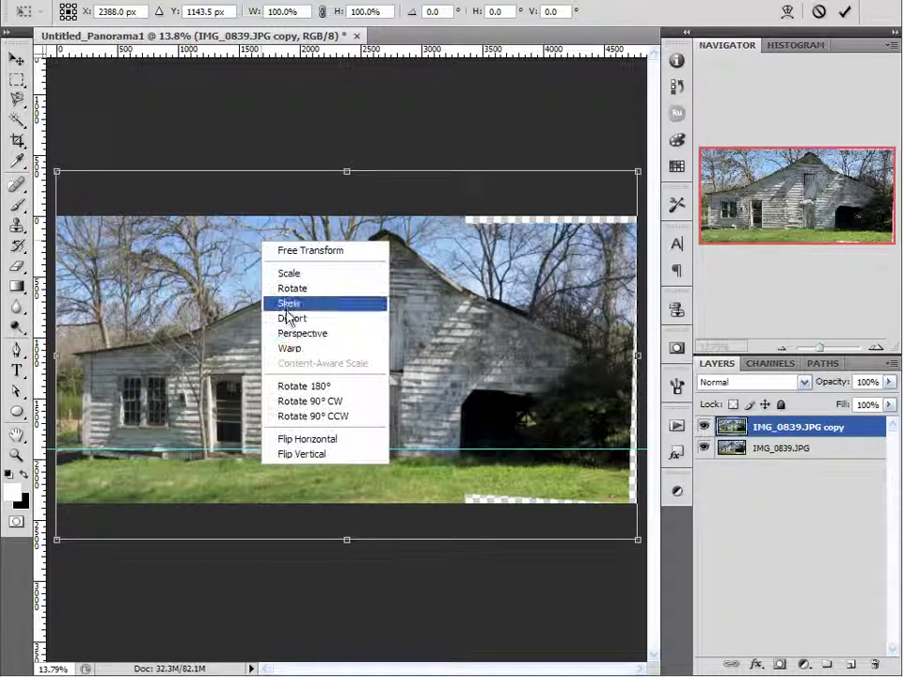
click(288, 334)
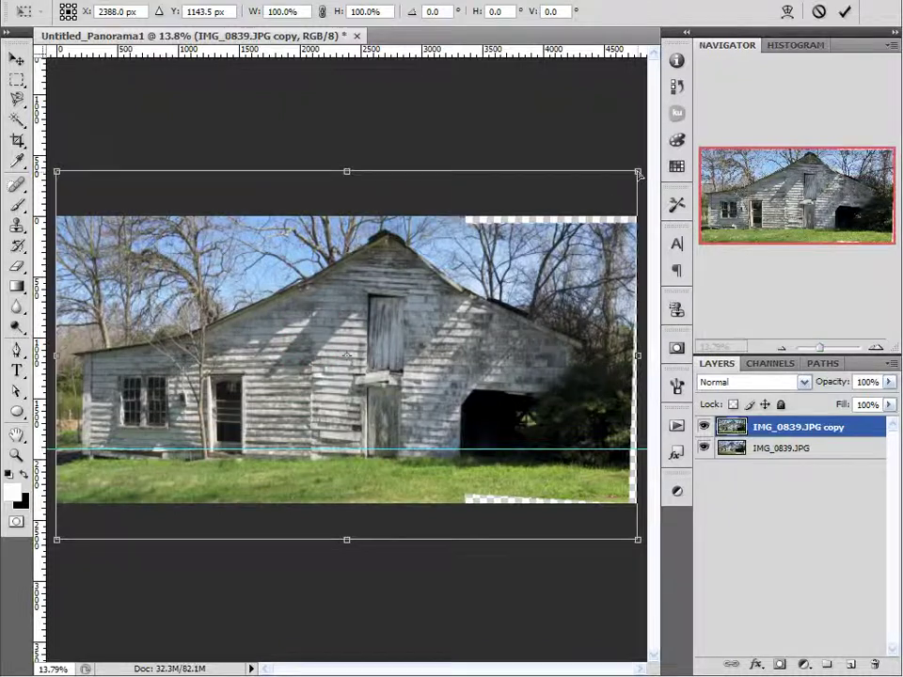
drag(639, 173, 632, 217)
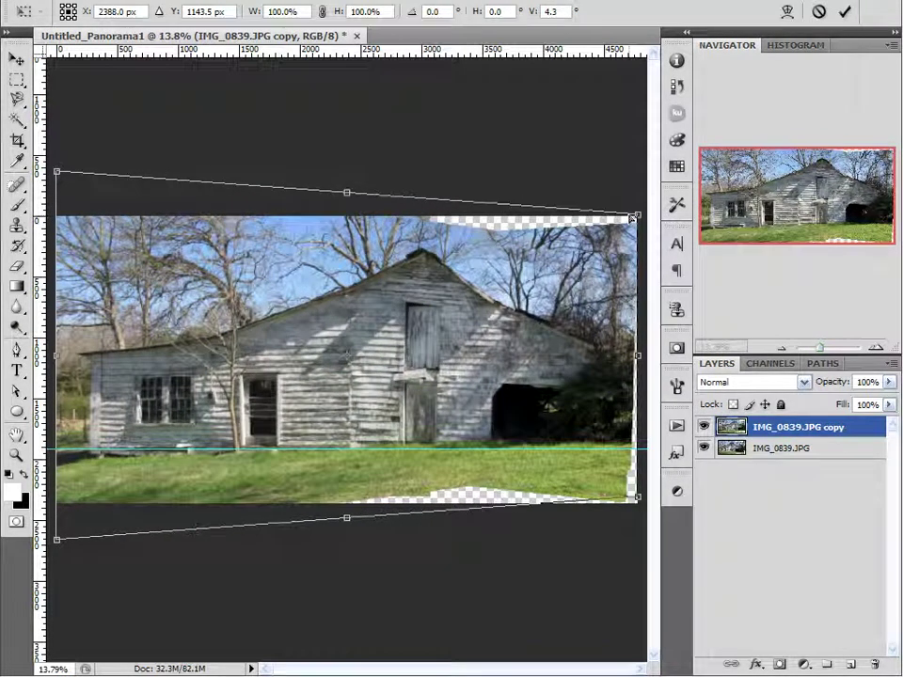
click(845, 11)
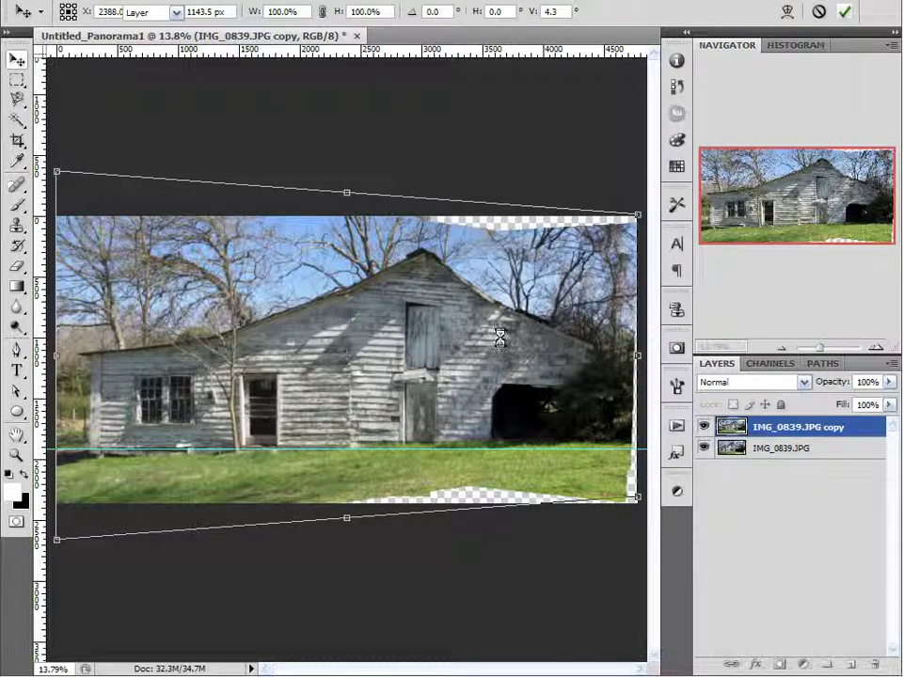
Check how level the barn's foundation runs from the windows to the doors, adjusting the horizontal guide along its base.
alt+scroll(301, 472, up, 3)
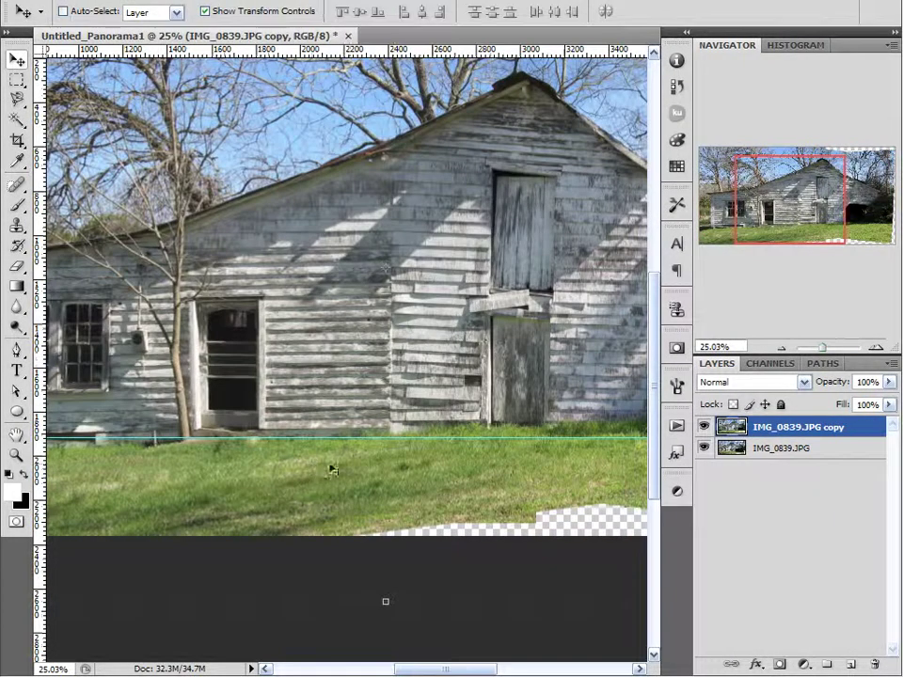
alt+scroll(335, 463, up, 1)
alt+scroll(340, 465, down, 1)
drag(448, 504, 456, 476)
alt+scroll(462, 475, down, 2)
alt+scroll(462, 475, down, 2)
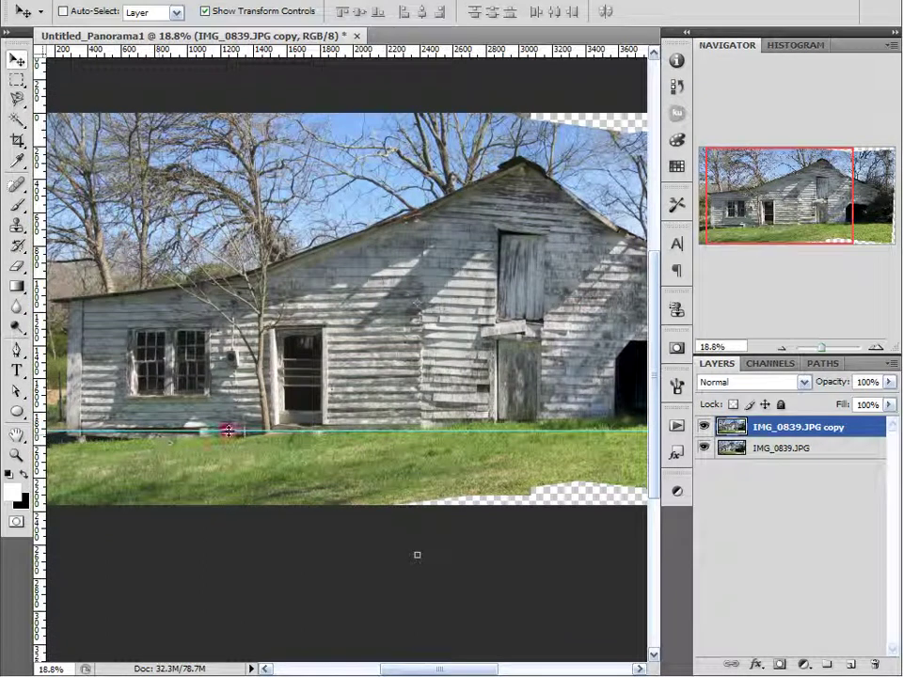
mouse_move(229, 431)
mouse_down()
mouse_move(232, 441)
mouse_move(235, 429)
mouse_up()
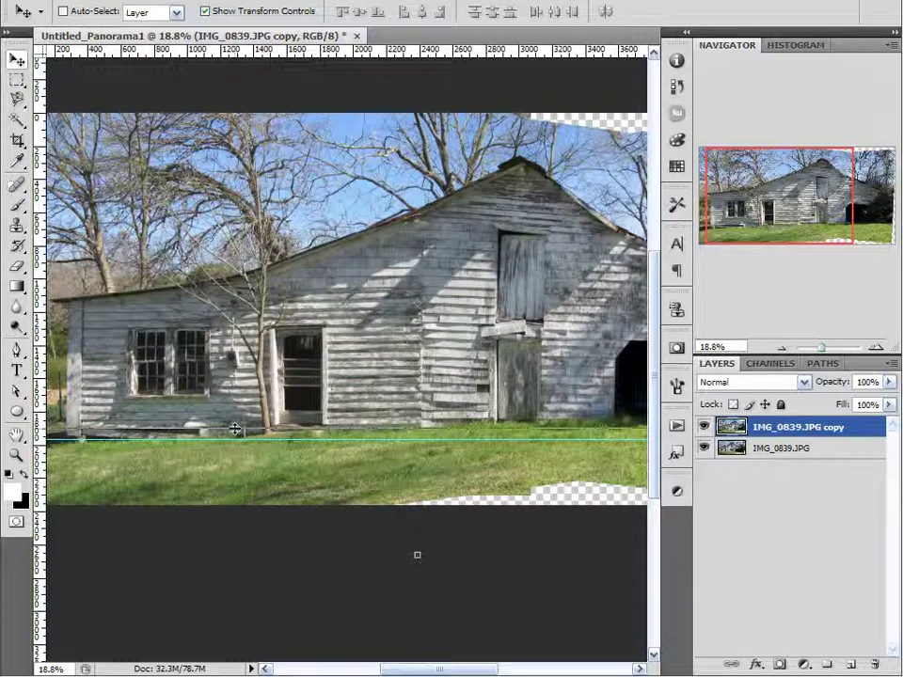
alt+scroll(226, 445, up, 2)
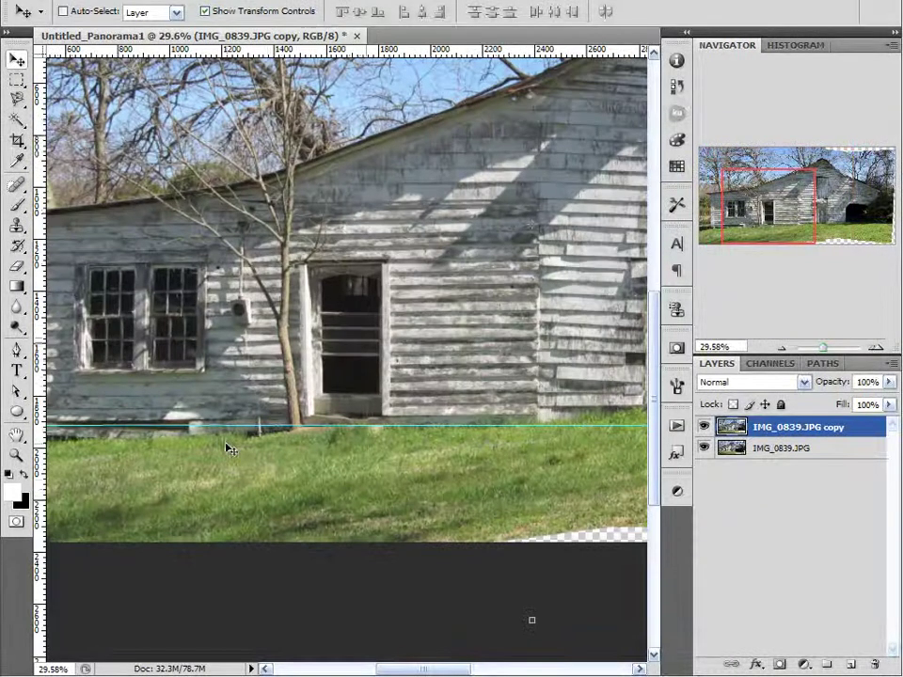
alt+scroll(278, 448, down, 1)
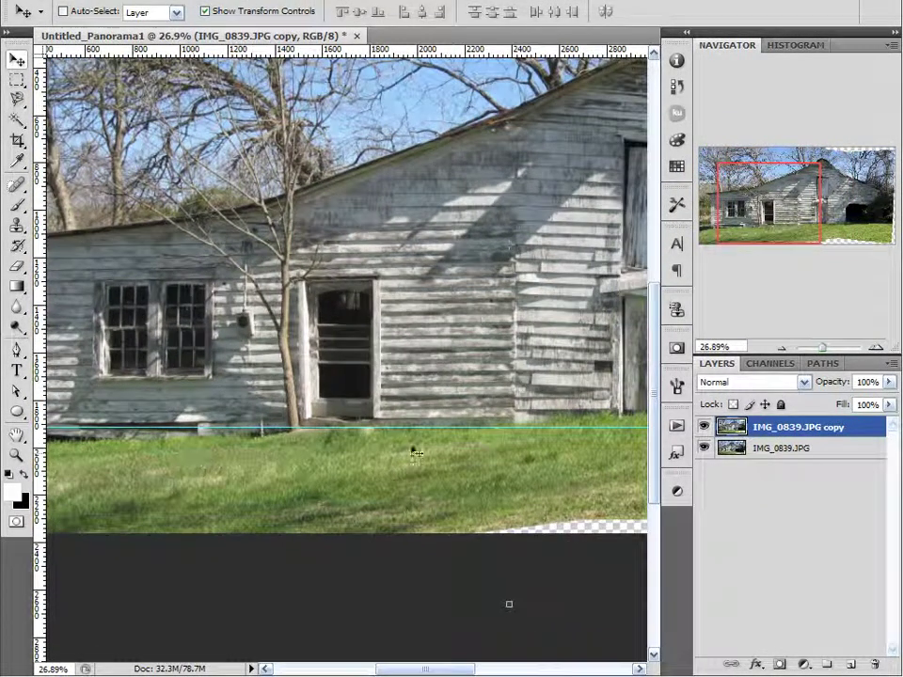
alt+scroll(480, 441, down, 1)
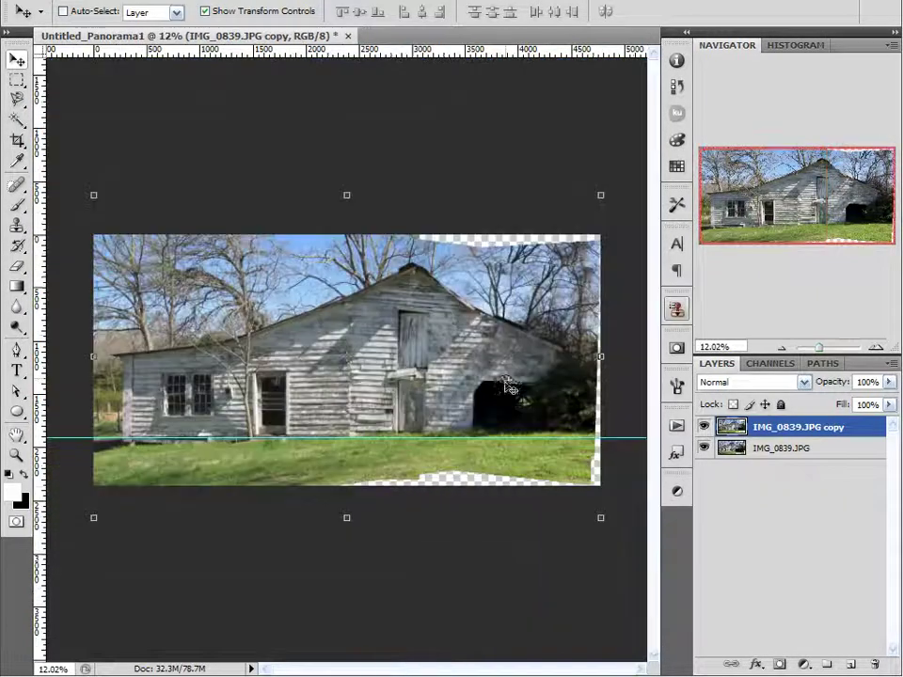
Apply a slight Perspective transform to the panorama copy, stretching its right edge to 103.3% height and -0.6° vertical skew.
key(ctrl+0)
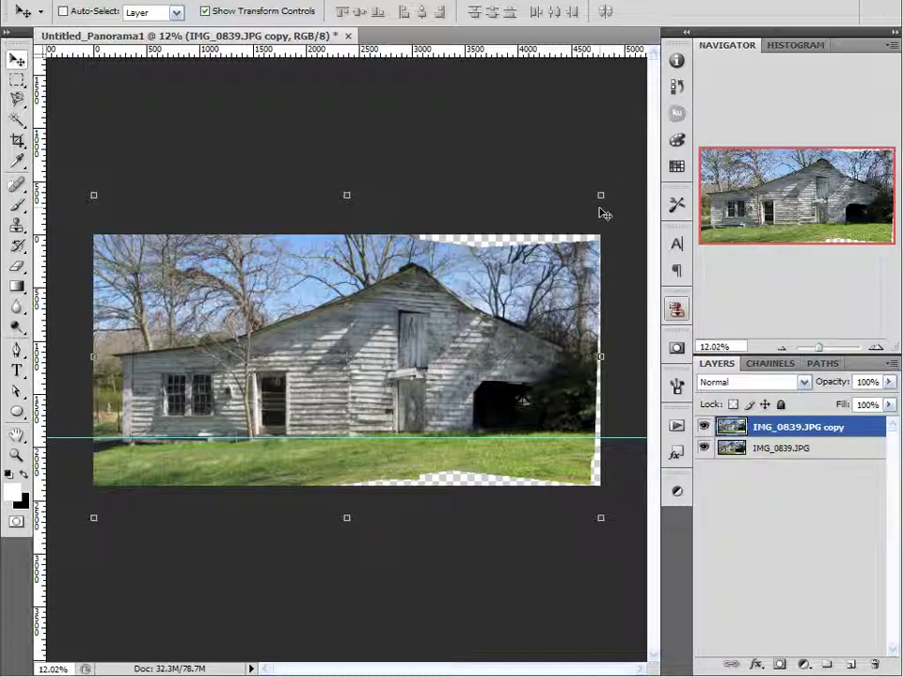
key(ctrl+t)
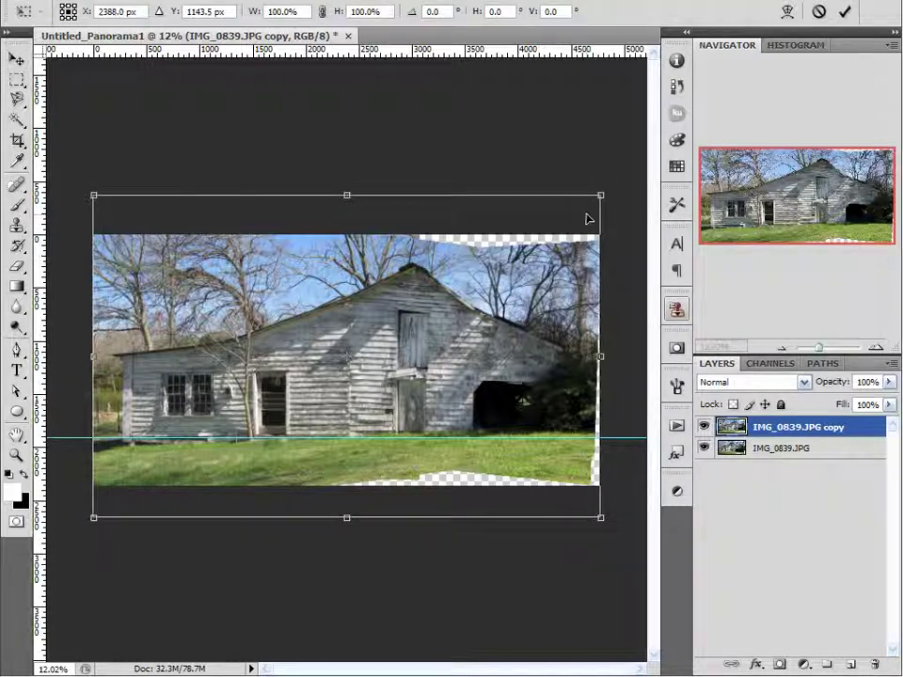
right_click(570, 254)
click(592, 350)
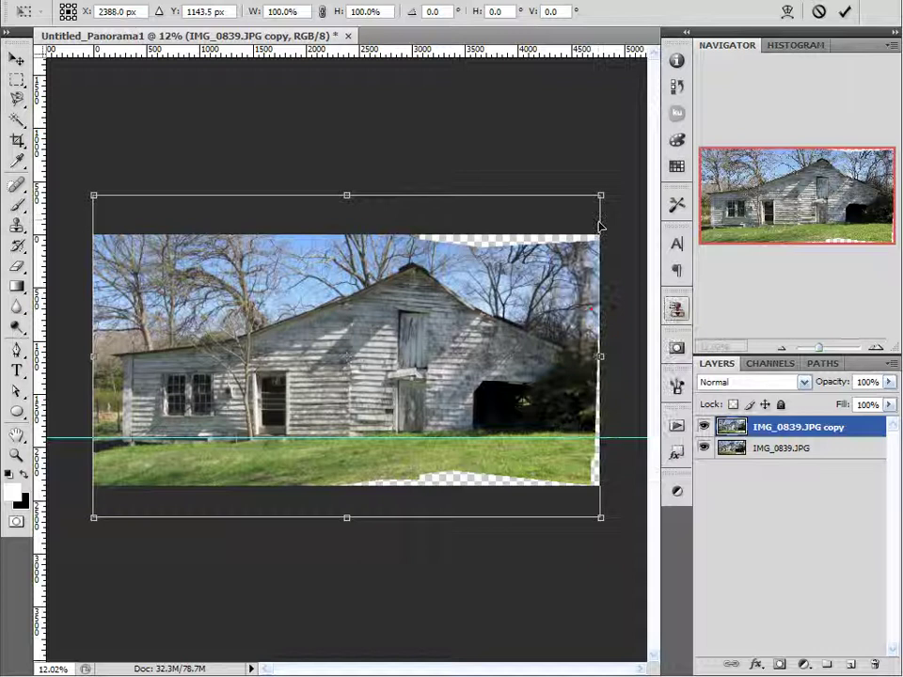
alt+scroll(534, 342, up, 3)
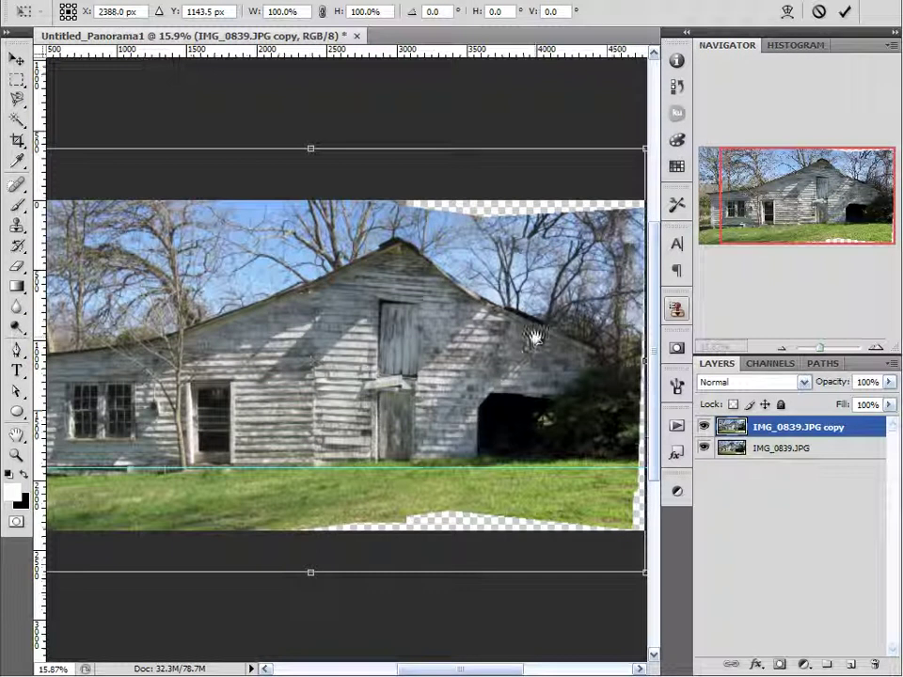
drag(529, 338, 500, 343)
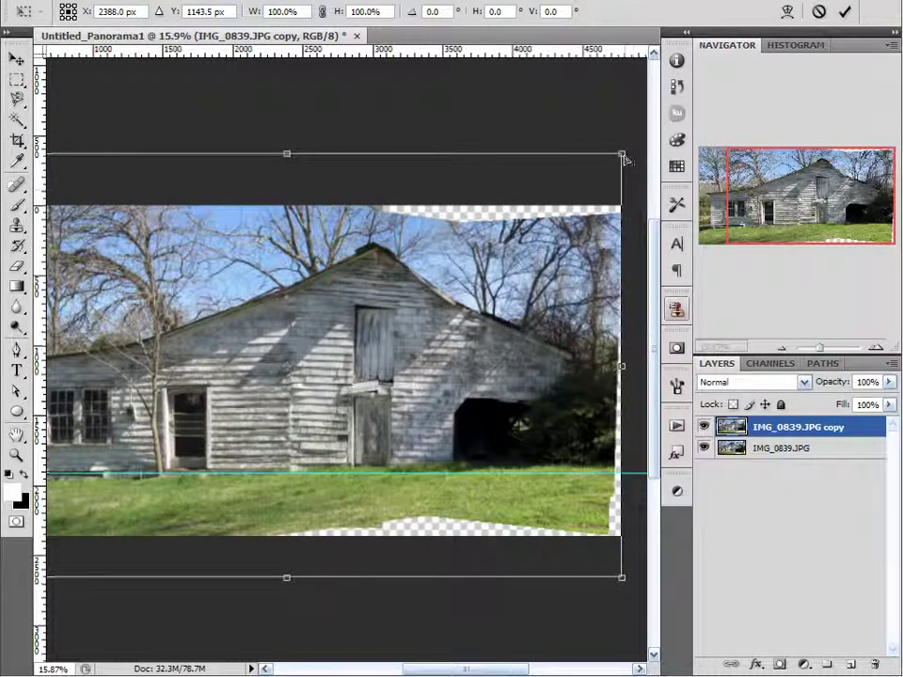
drag(621, 154, 623, 150)
click(844, 12)
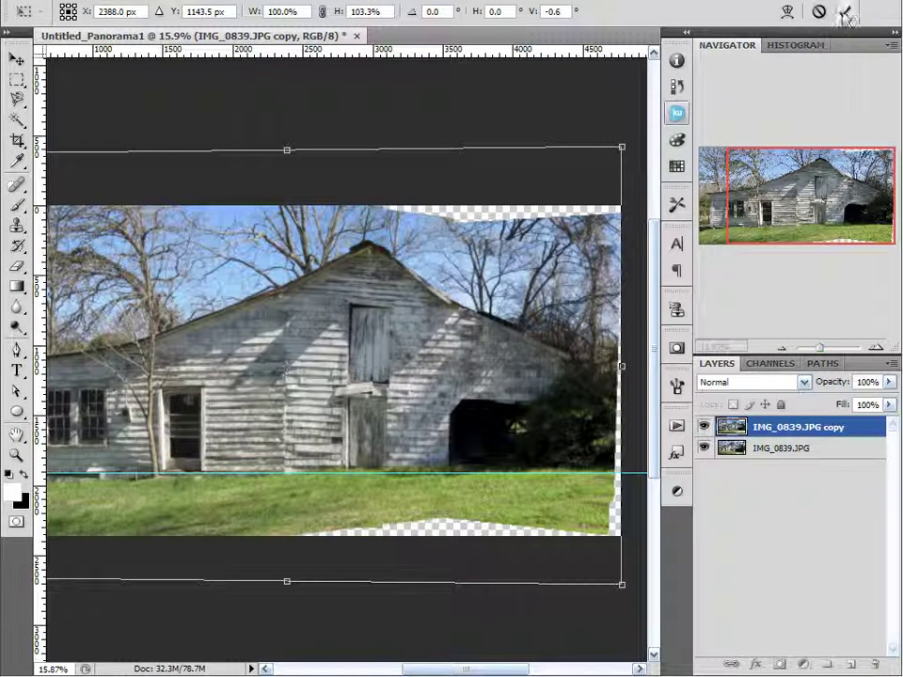
click(845, 12)
Compare the siding above the ground-floor door and the barn's base with the horizontal guide, returning the guide to the base.
scroll(410, 333, down, 3)
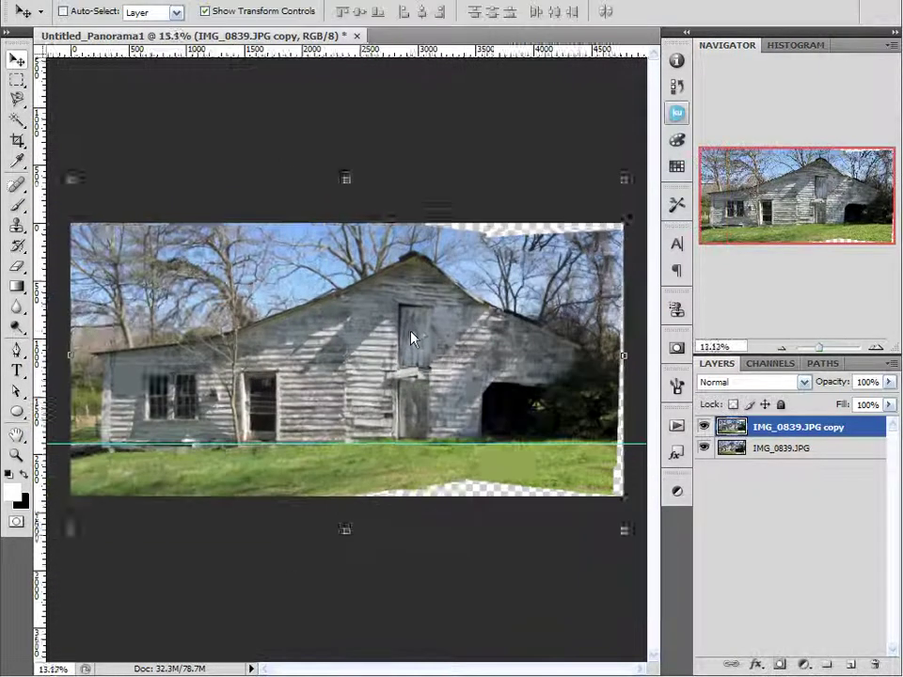
scroll(370, 368, up, 3)
alt+scroll(235, 508, up, 2)
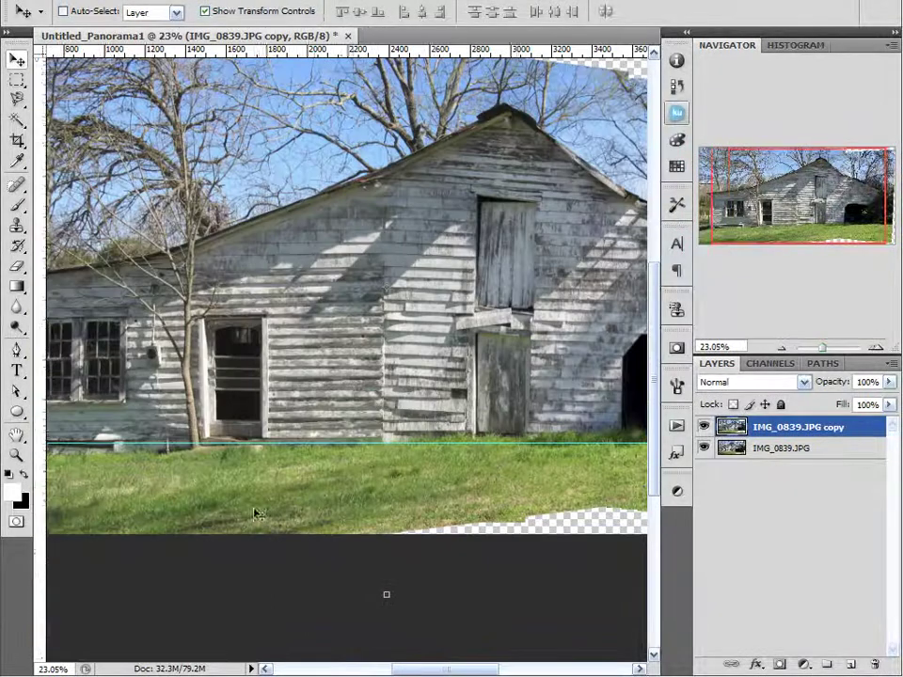
alt+scroll(371, 477, up, 1)
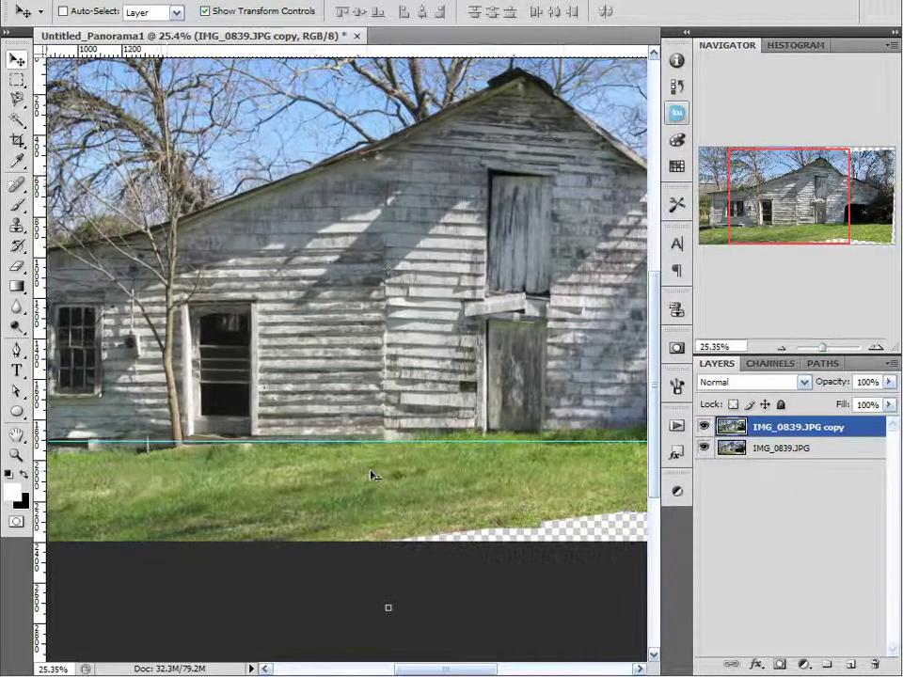
drag(417, 325, 420, 299)
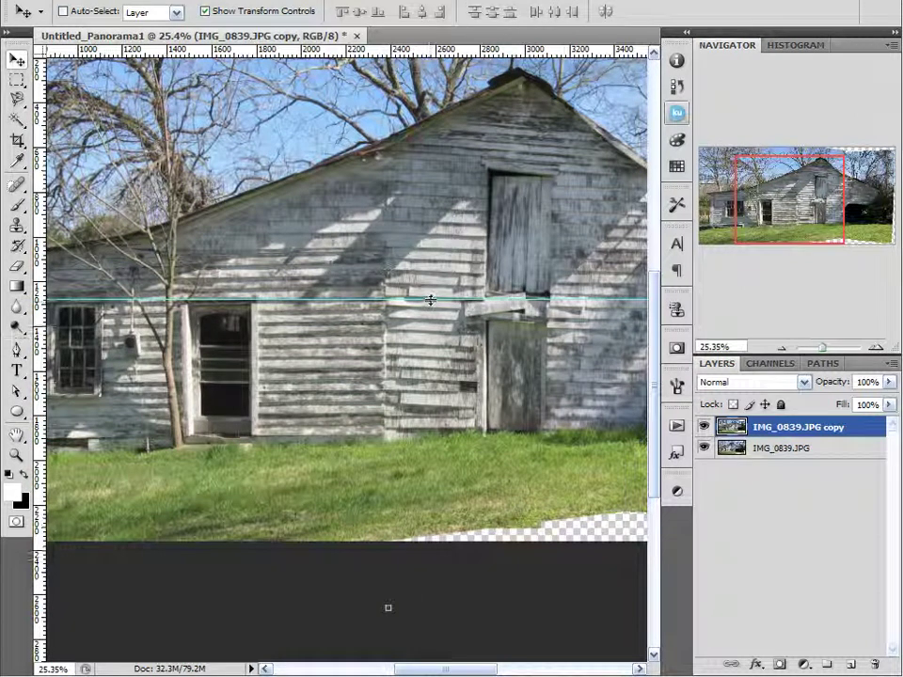
drag(429, 298, 416, 445)
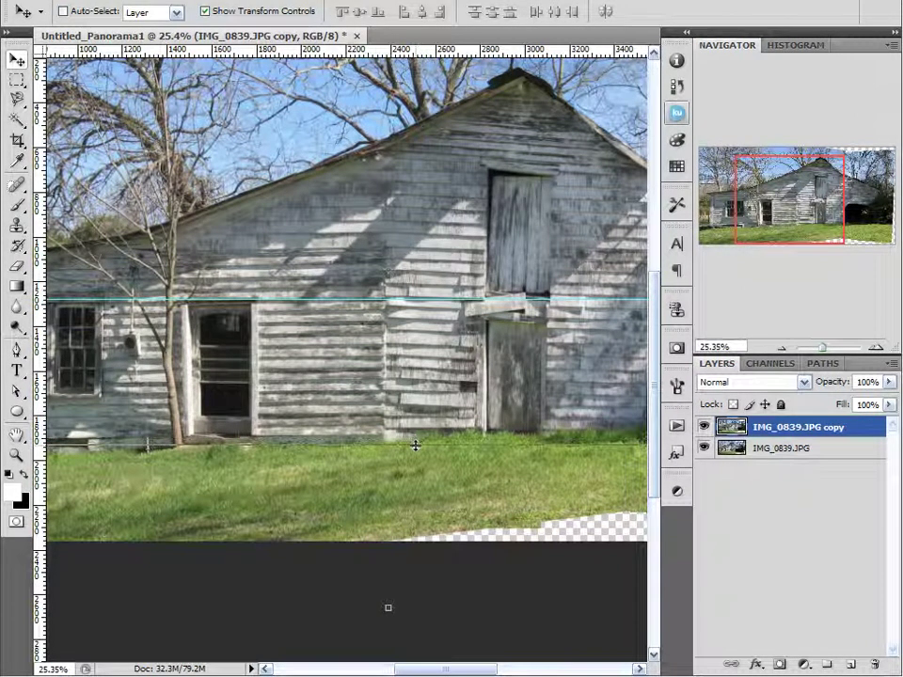
alt+scroll(416, 445, down, 6)
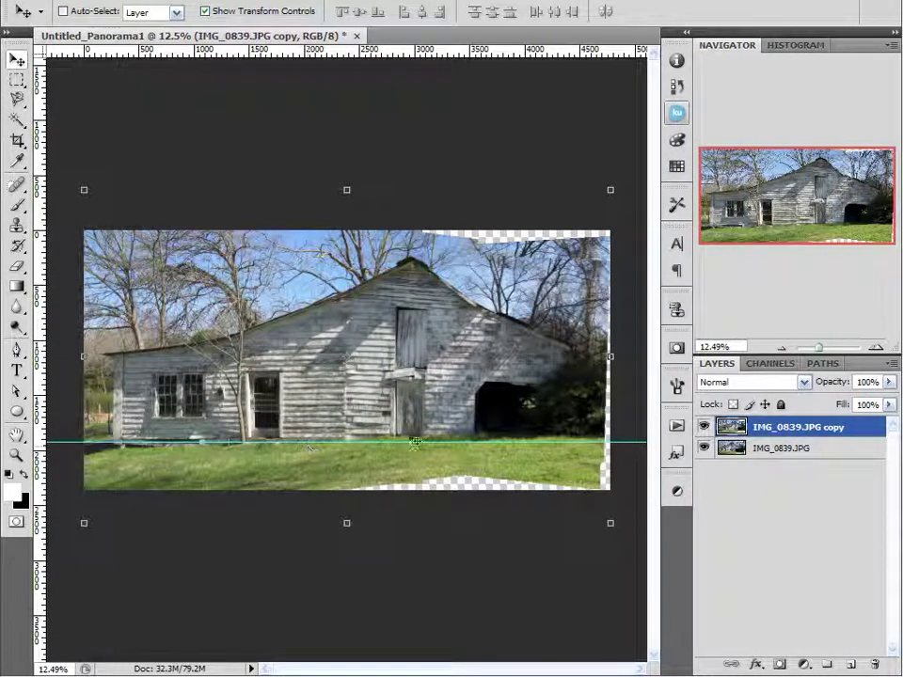
alt+scroll(164, 466, up, 6)
alt+scroll(207, 457, down, 2)
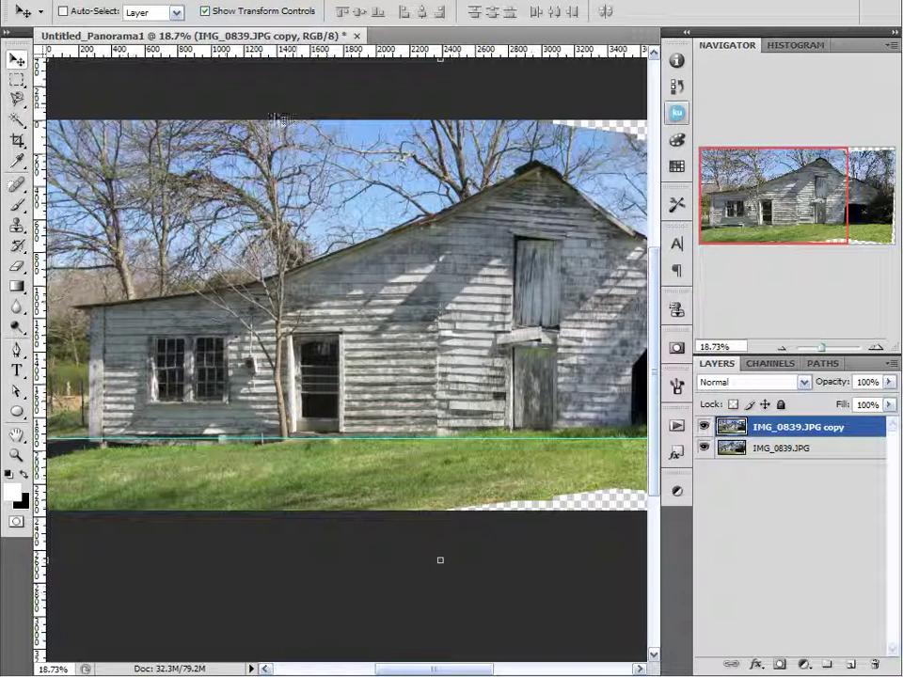
Hide the rulers, clear the guide, and merge the panorama copy into the original layer beneath it.
key(ctrl+r)
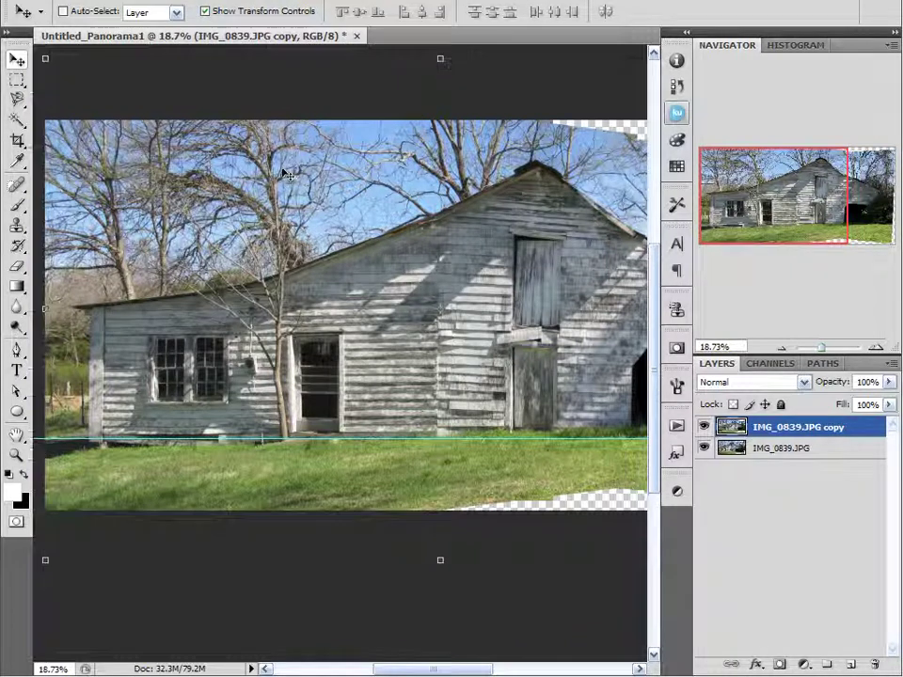
click(281, 0)
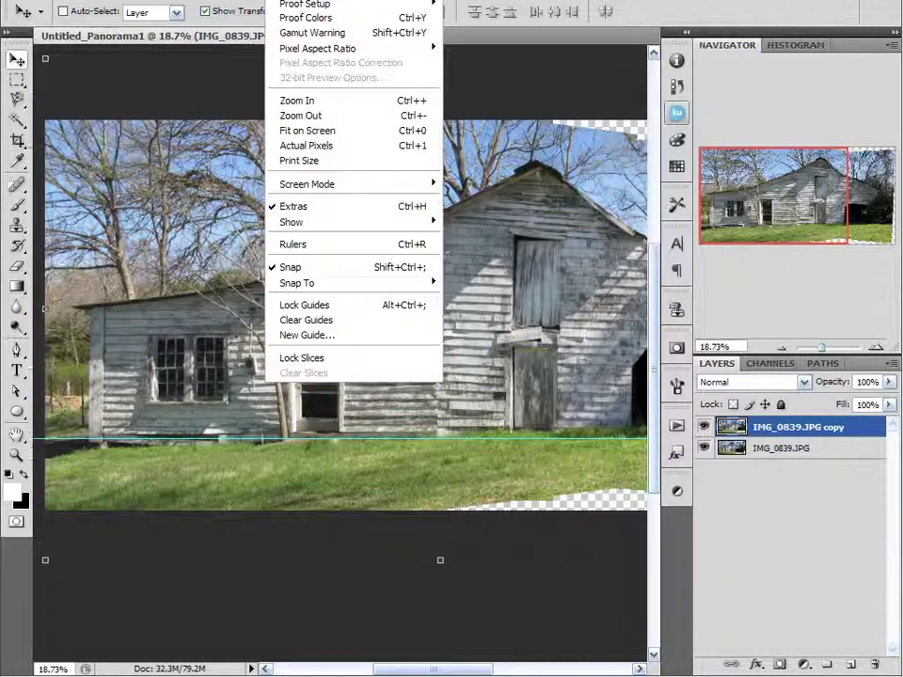
click(301, 321)
key(ctrl+0)
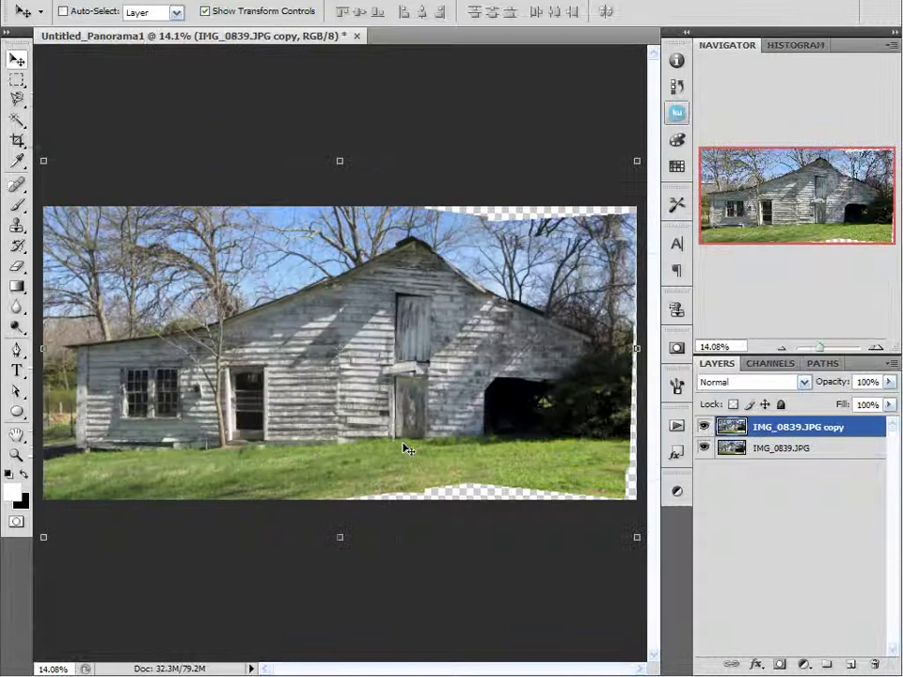
right_click(799, 435)
click(840, 676)
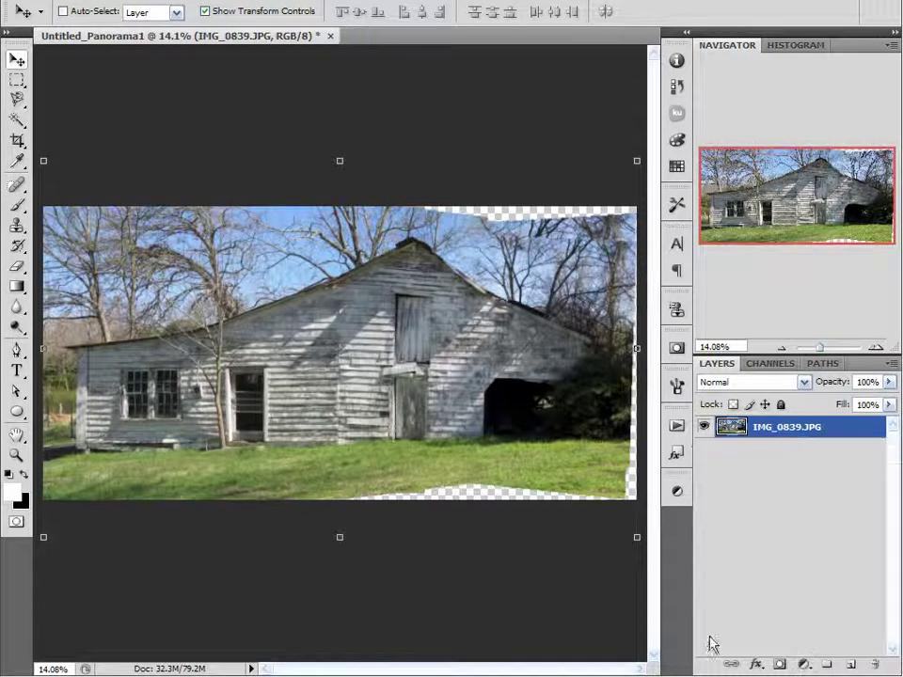
Crop the panorama to the barn, trimming the grass below, the sky above and the right edge to exclude the transparent areas.
click(17, 141)
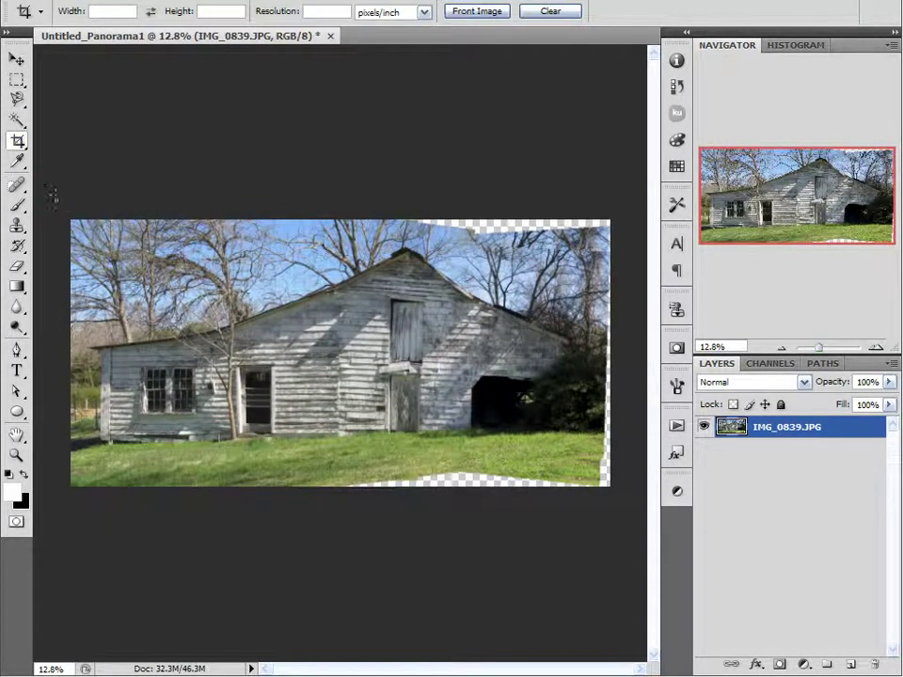
drag(54, 197, 611, 488)
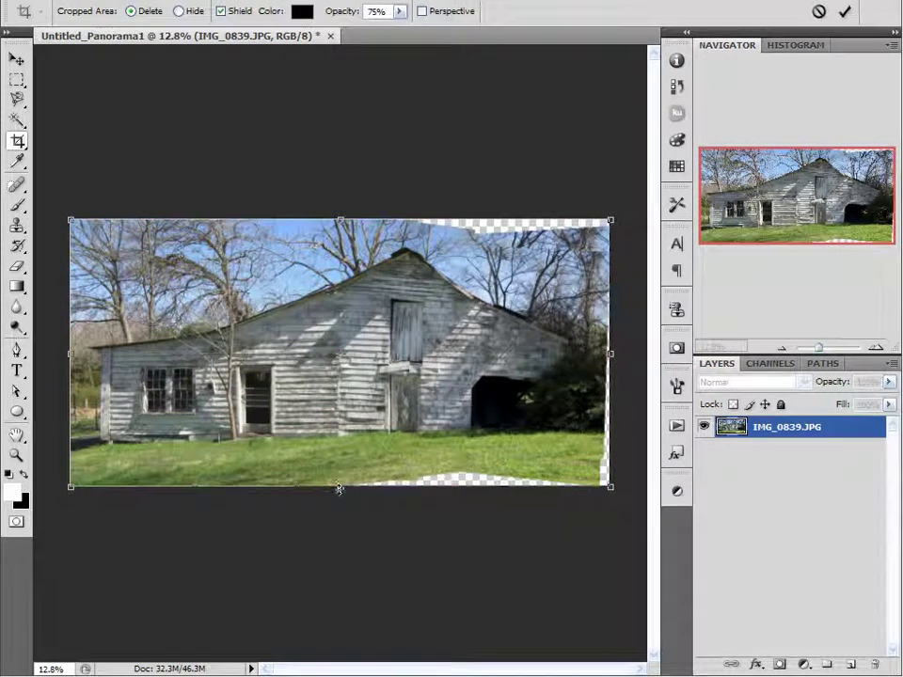
mouse_move(341, 486)
mouse_down()
mouse_move(341, 443)
mouse_move(341, 452)
mouse_up()
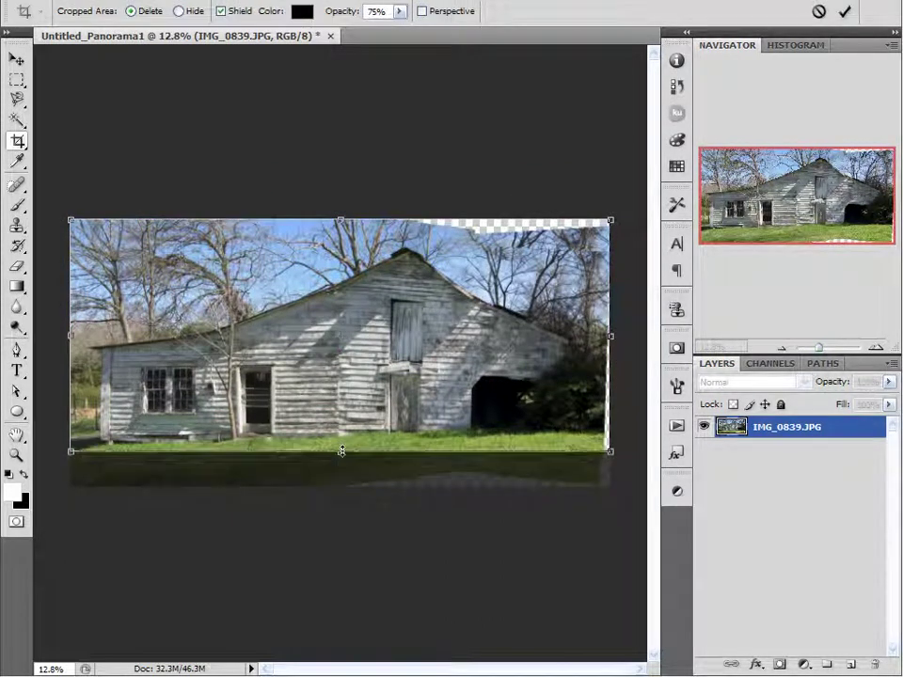
drag(340, 221, 340, 239)
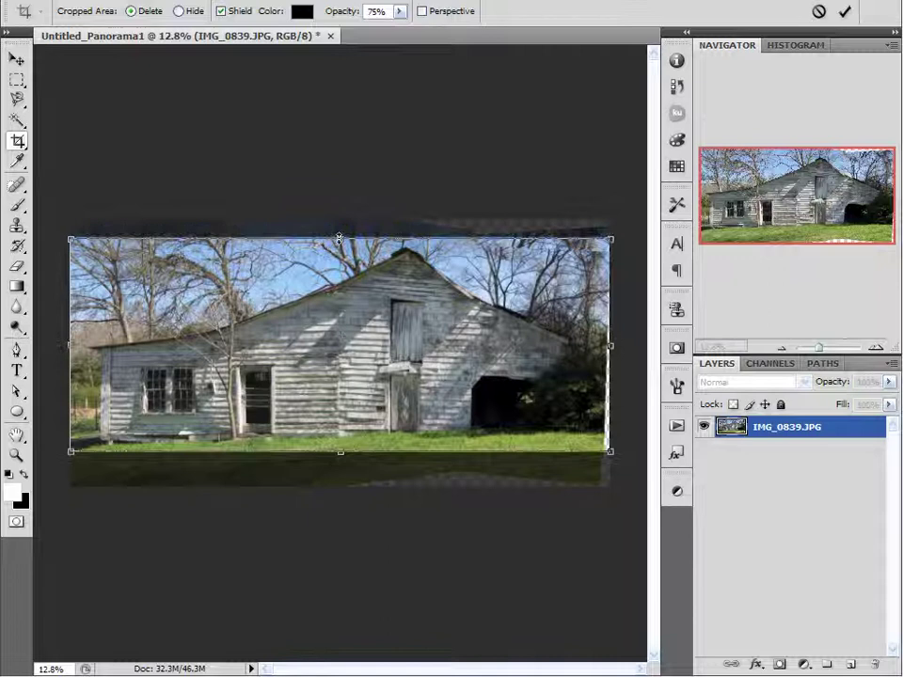
drag(612, 341, 587, 344)
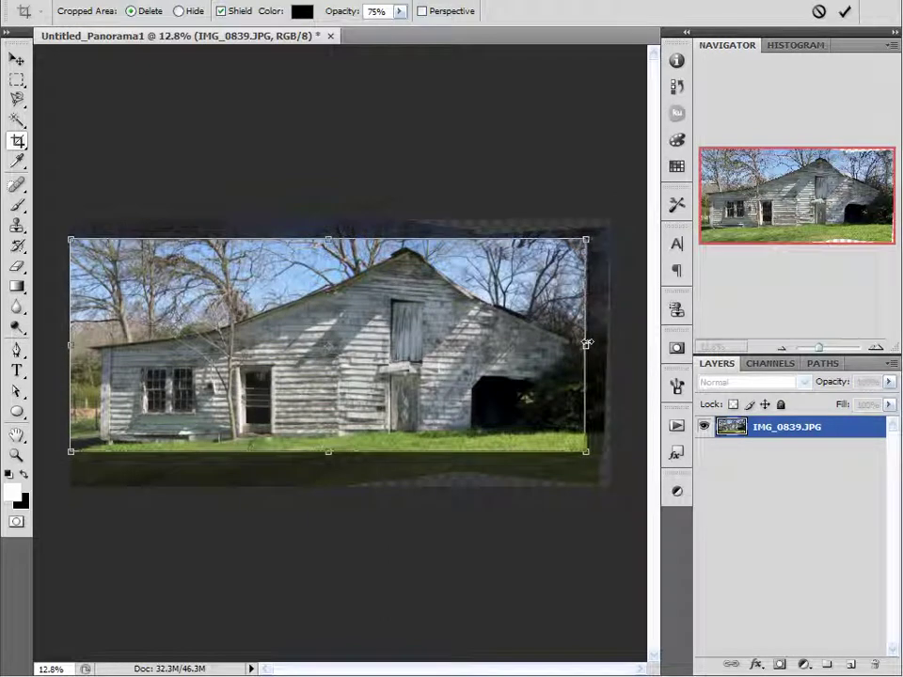
click(845, 12)
key(ctrl+0)
alt+scroll(357, 452, up, 1)
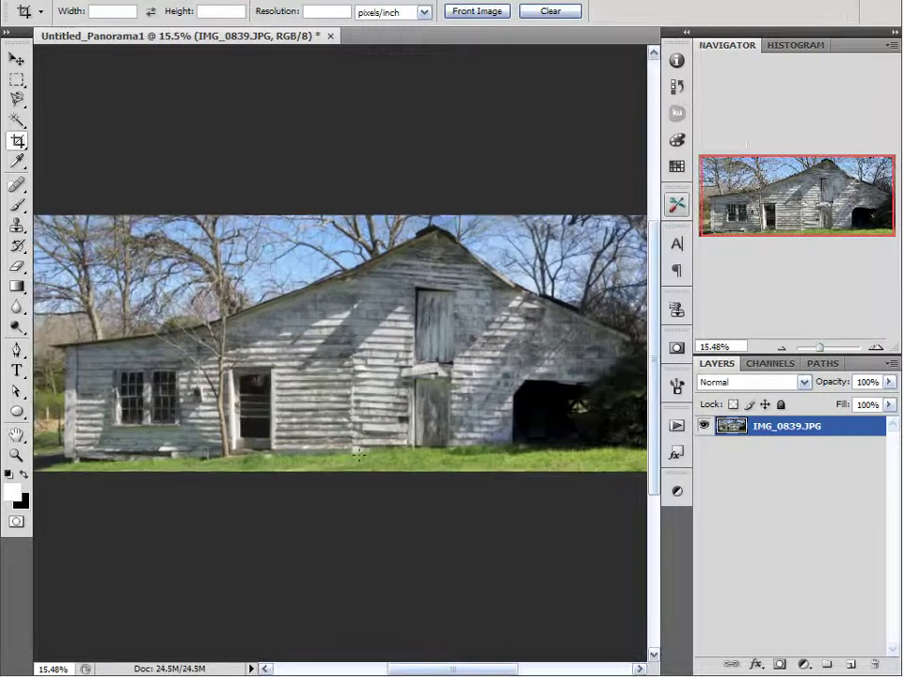
Resize the cropped panorama to 1200 pixels wide with its proportions constrained.
click(15, 60)
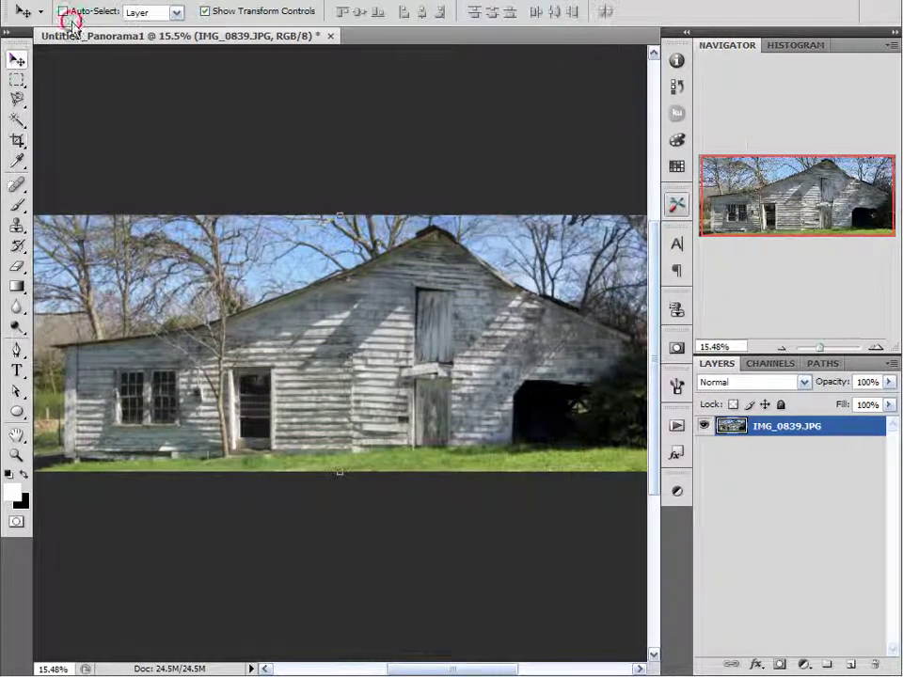
click(117, 2)
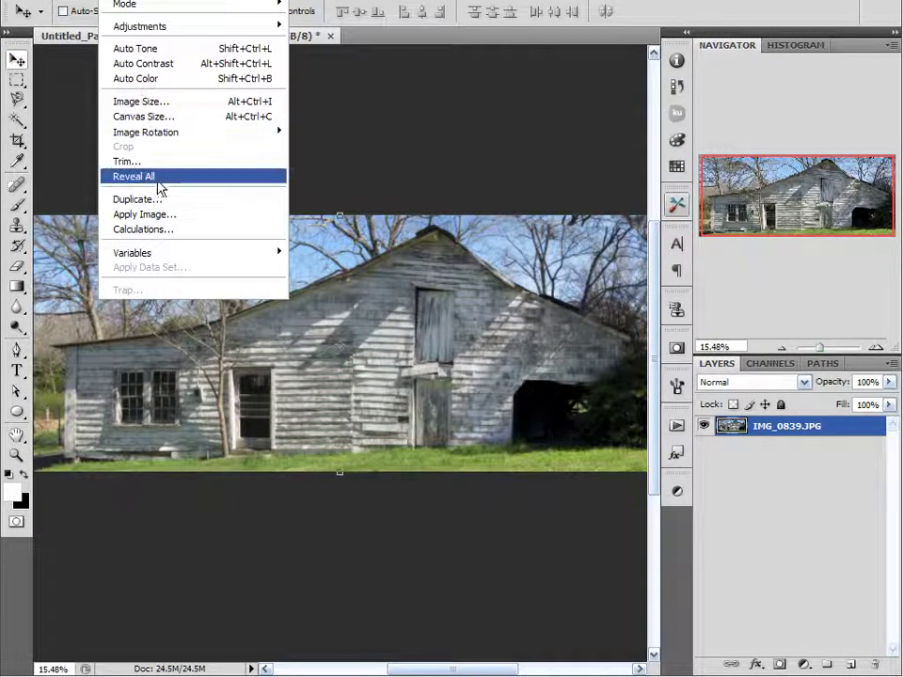
mouse_move(80, 2)
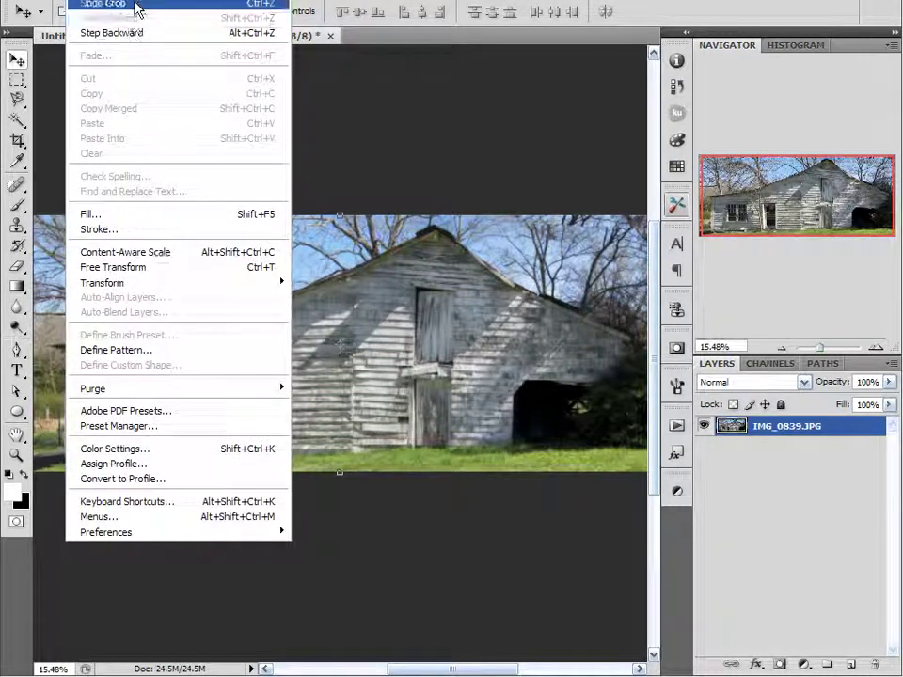
mouse_move(113, 1)
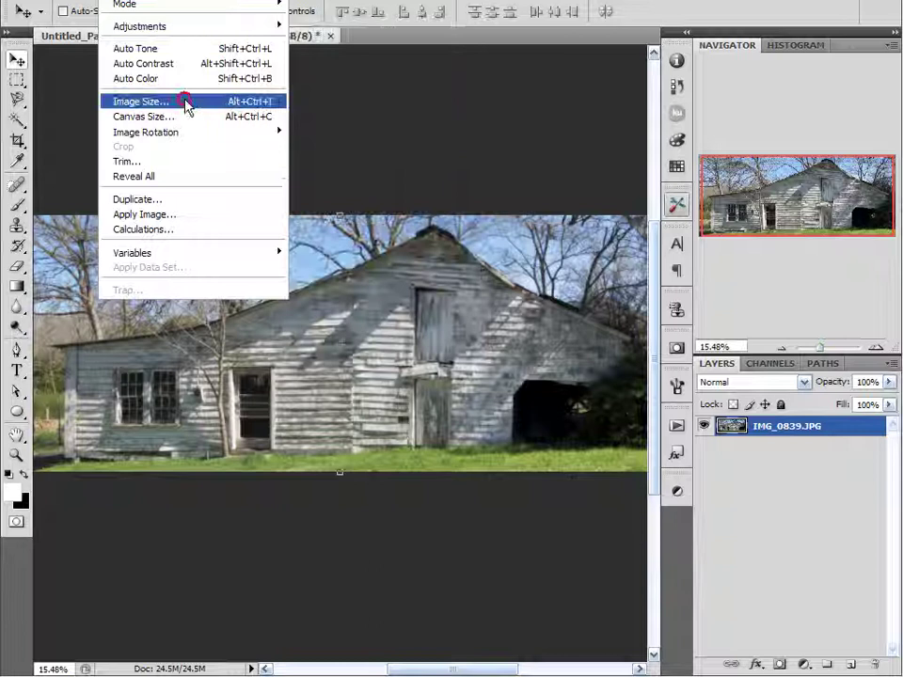
click(185, 101)
click(287, 215)
double_click(287, 215)
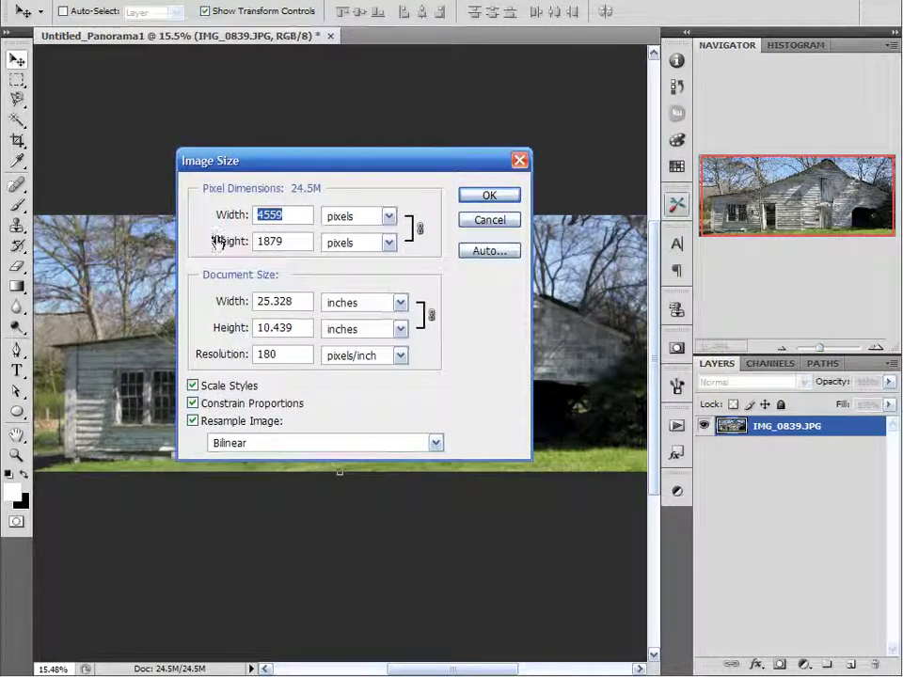
text(1200)
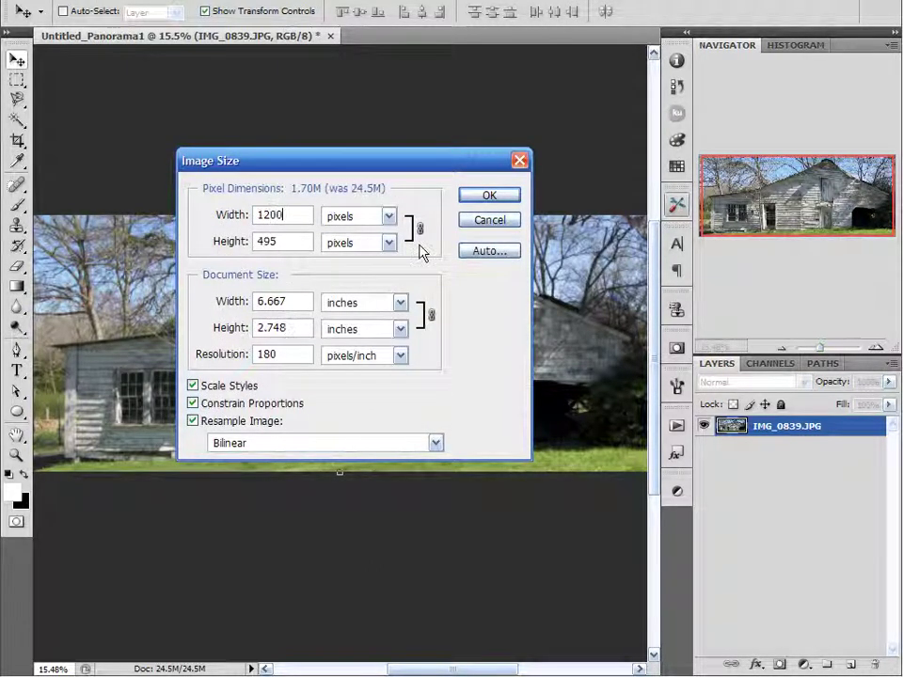
click(498, 196)
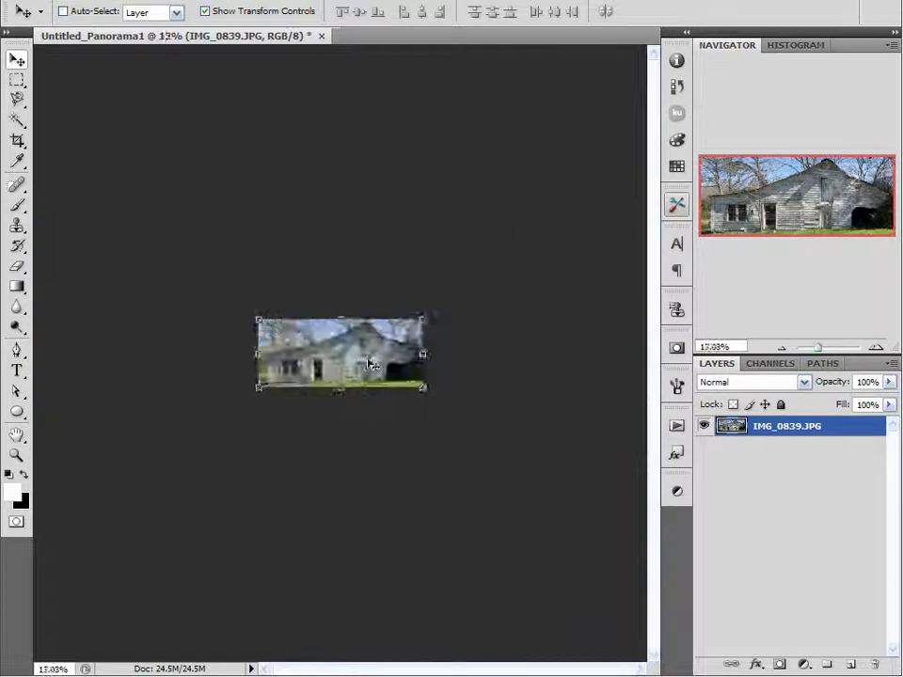
key(ctrl+0)
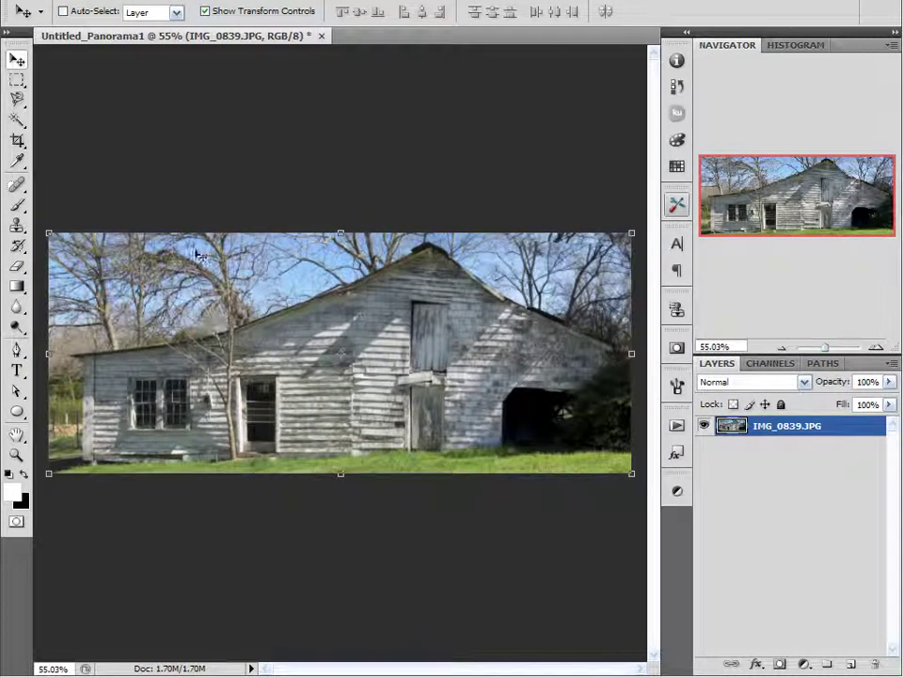
Export the panorama for the web as a JPEG at quality 80, saving it as test in the barn photo folder.
click(56, 3)
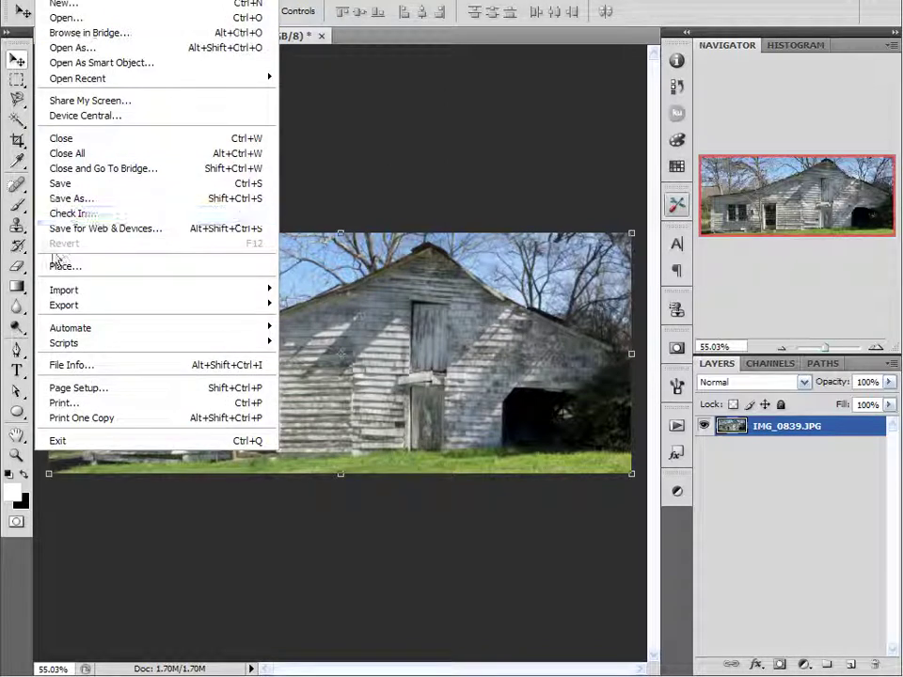
click(64, 232)
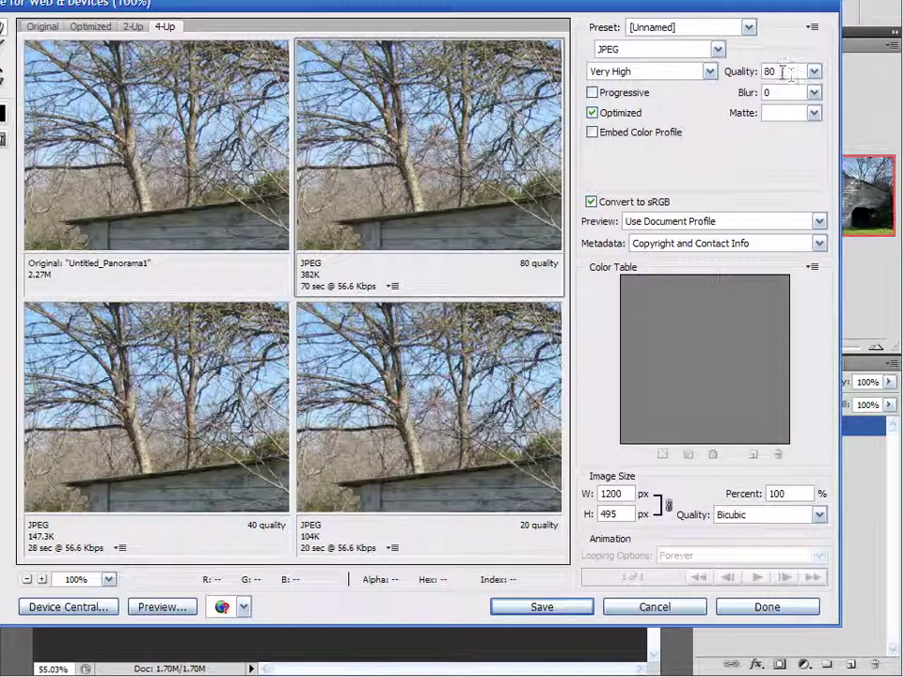
click(541, 607)
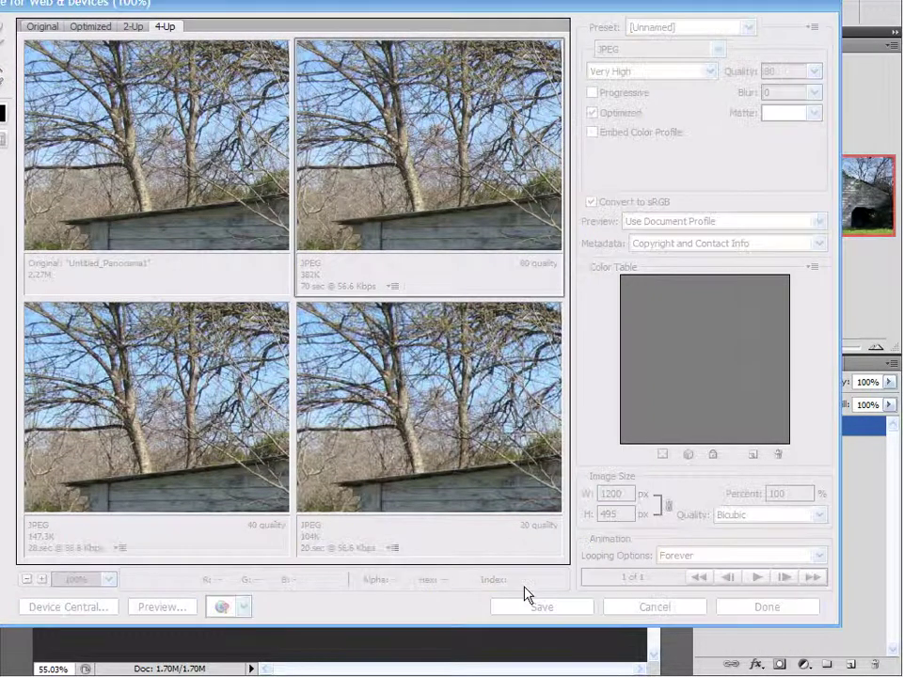
text(test)
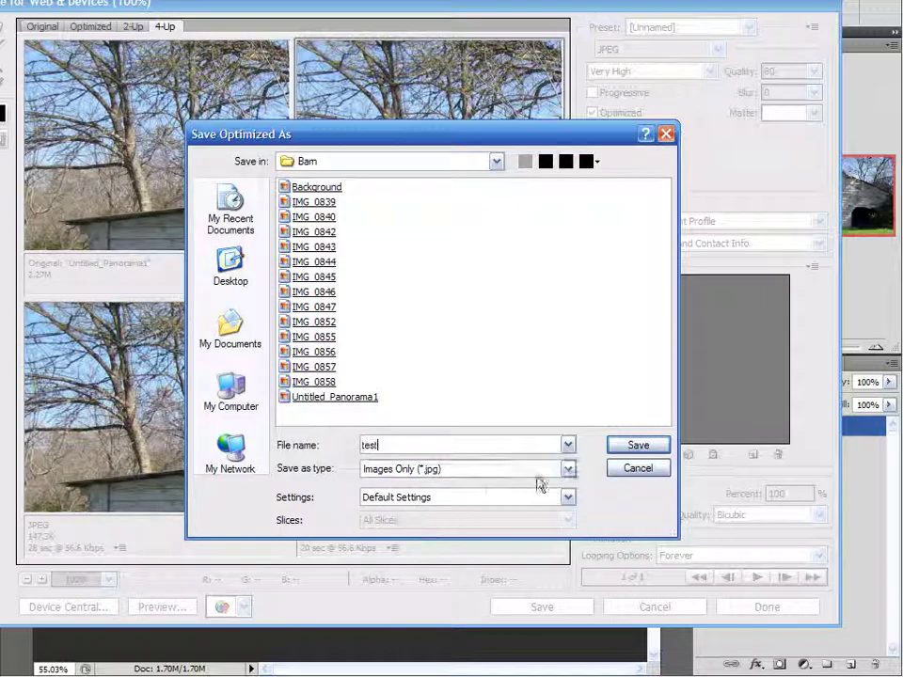
click(638, 445)
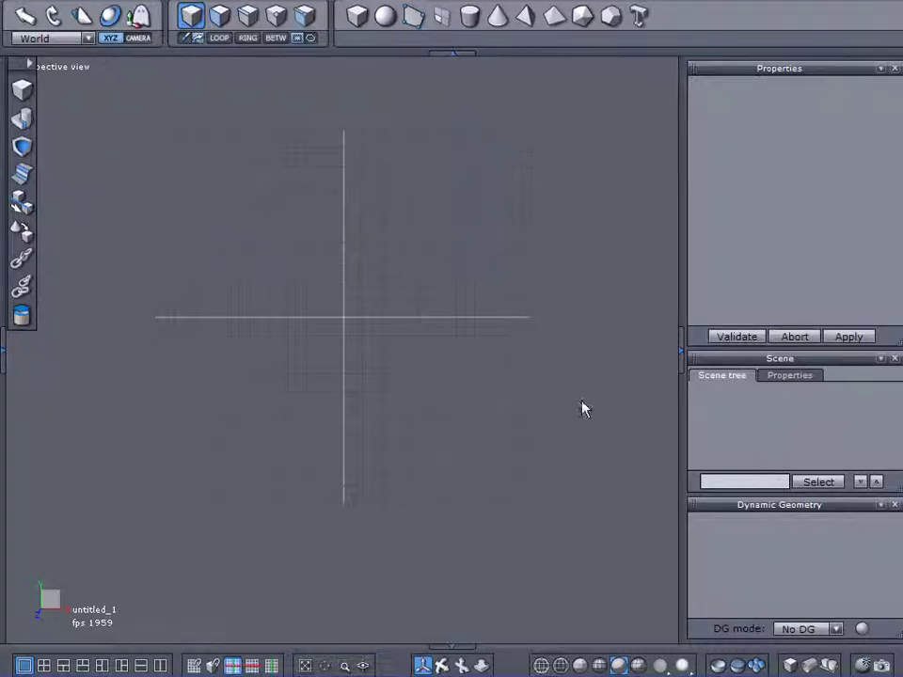
In Hexagon, enable the background image on the scene's third grid, the upright XY plane, and load the test JPEG into it.
click(787, 378)
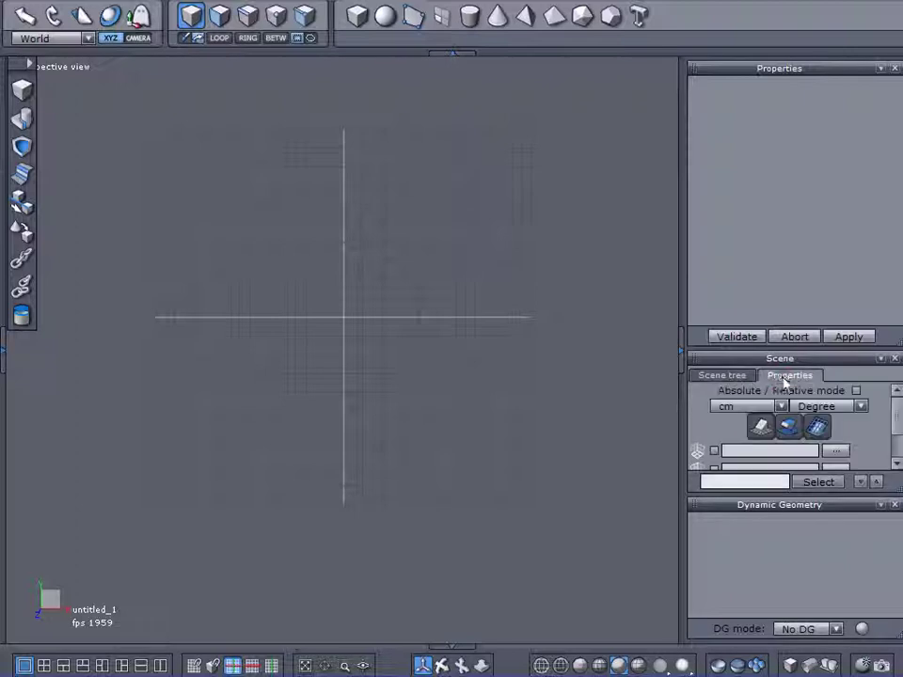
click(879, 506)
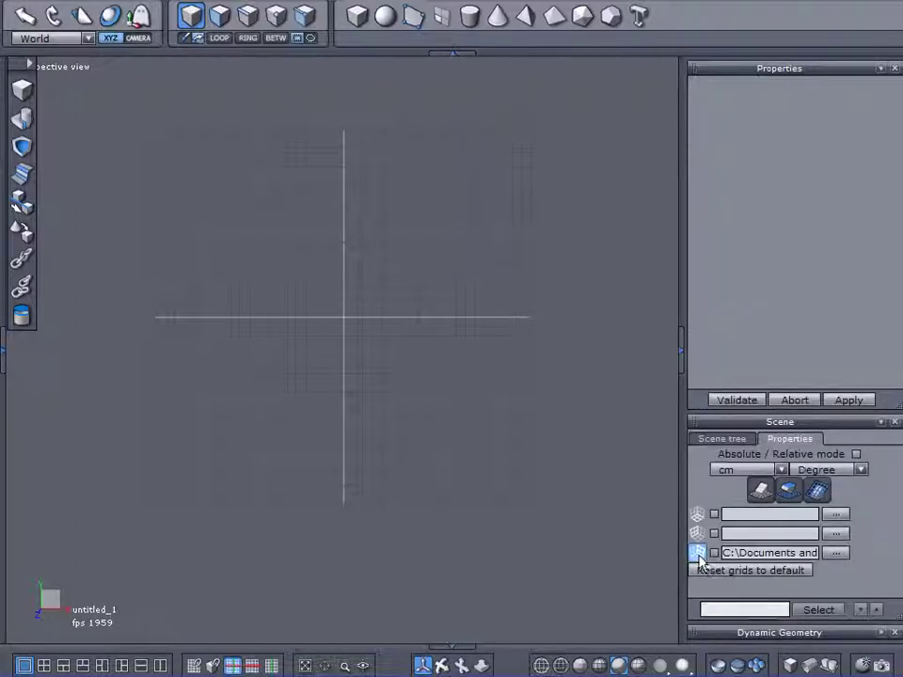
click(698, 555)
click(697, 554)
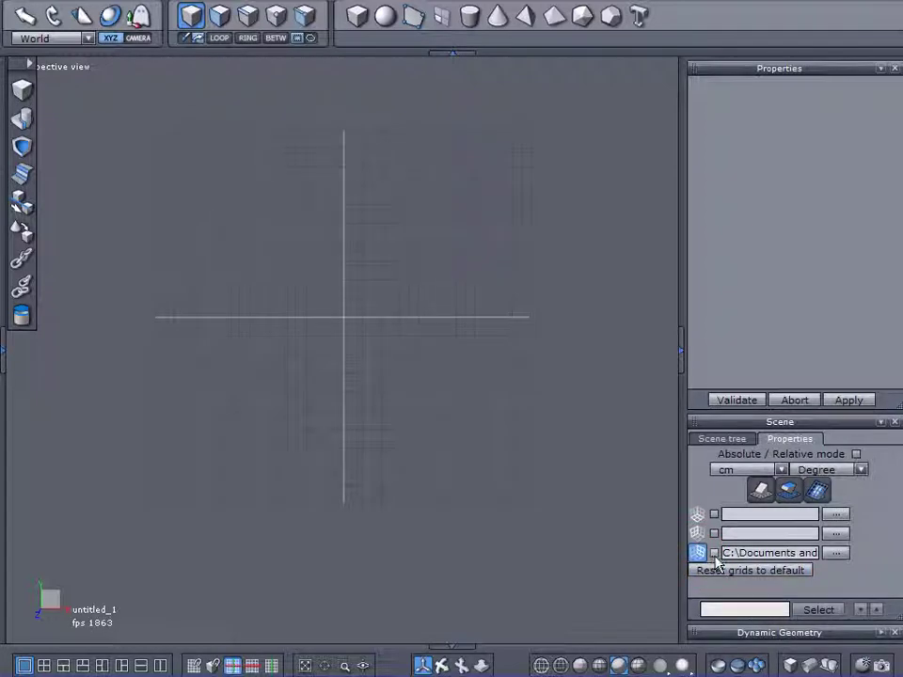
click(714, 554)
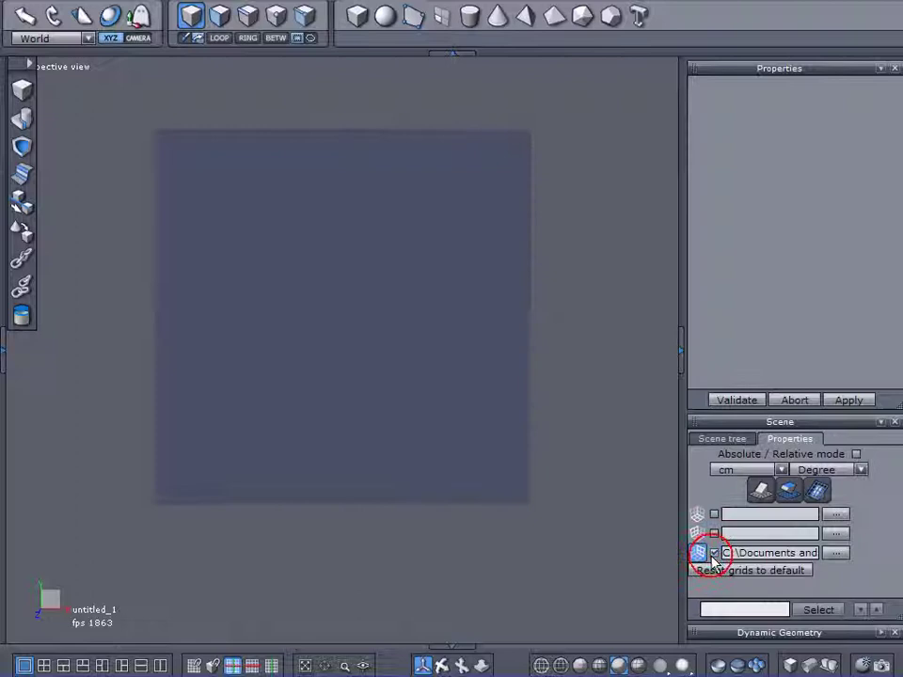
click(836, 554)
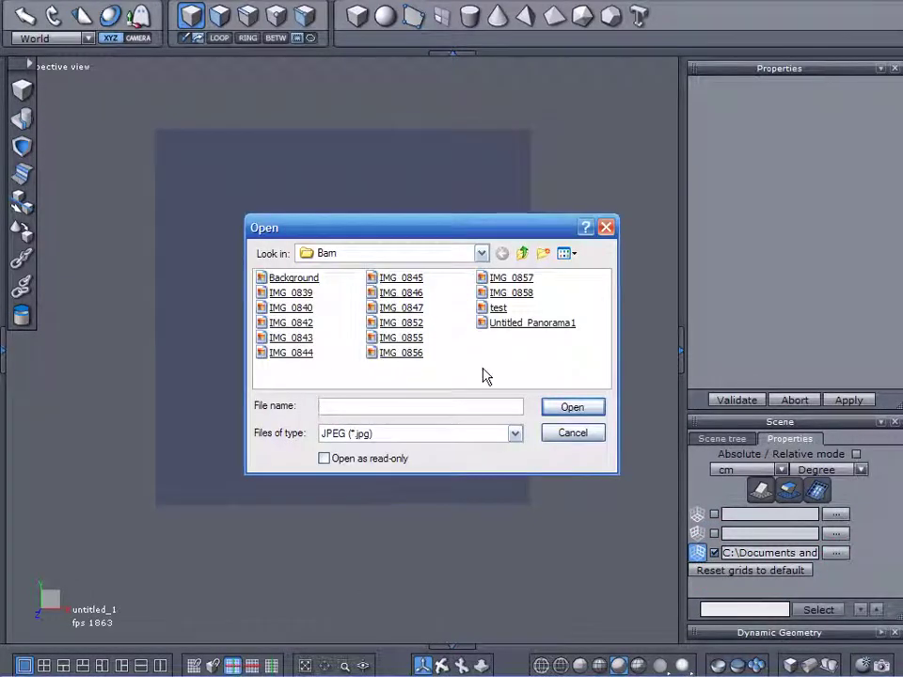
double_click(497, 308)
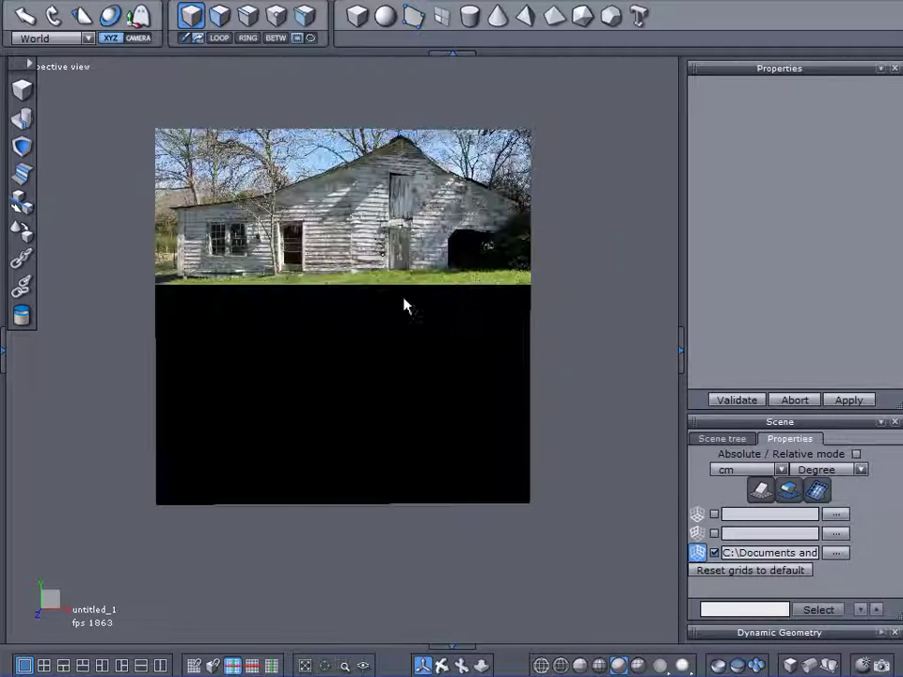
Change the viewport from perspective to the front view and frame the barn background image in it.
scroll(376, 194, up, 5)
scroll(395, 196, down, 3)
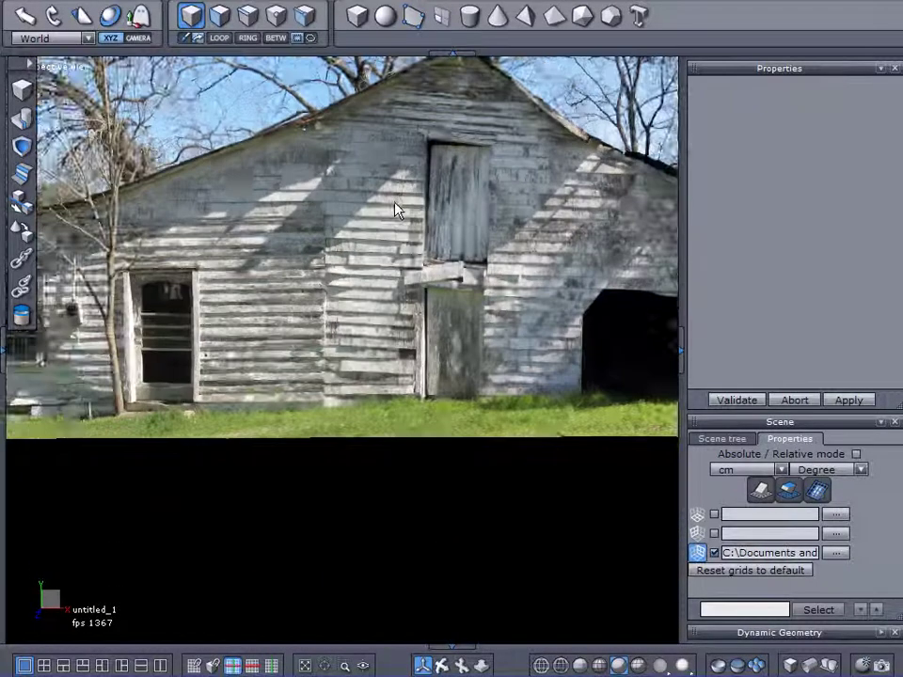
scroll(396, 210, down, 2)
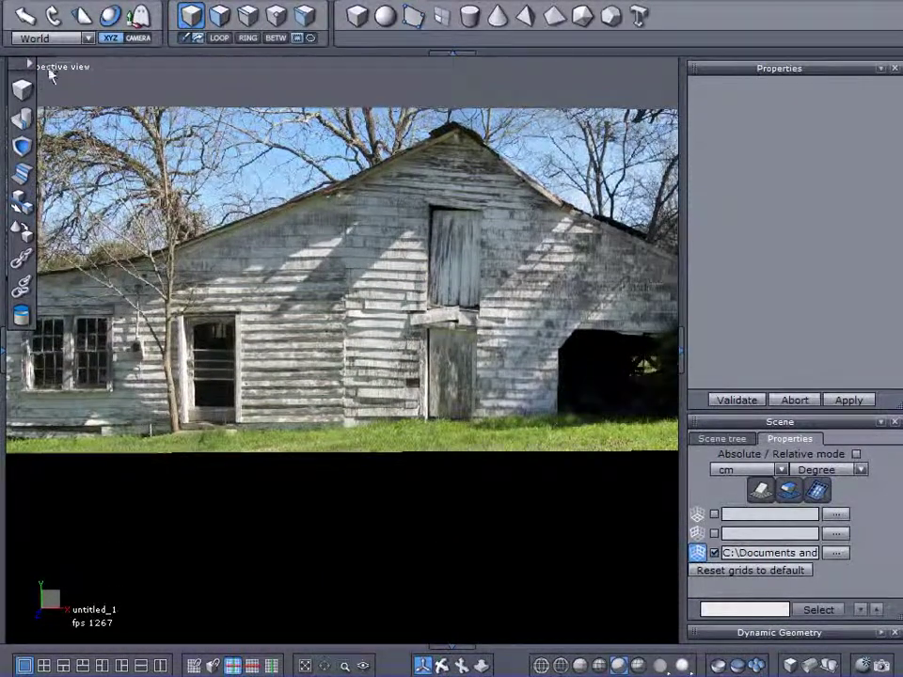
click(52, 68)
click(48, 90)
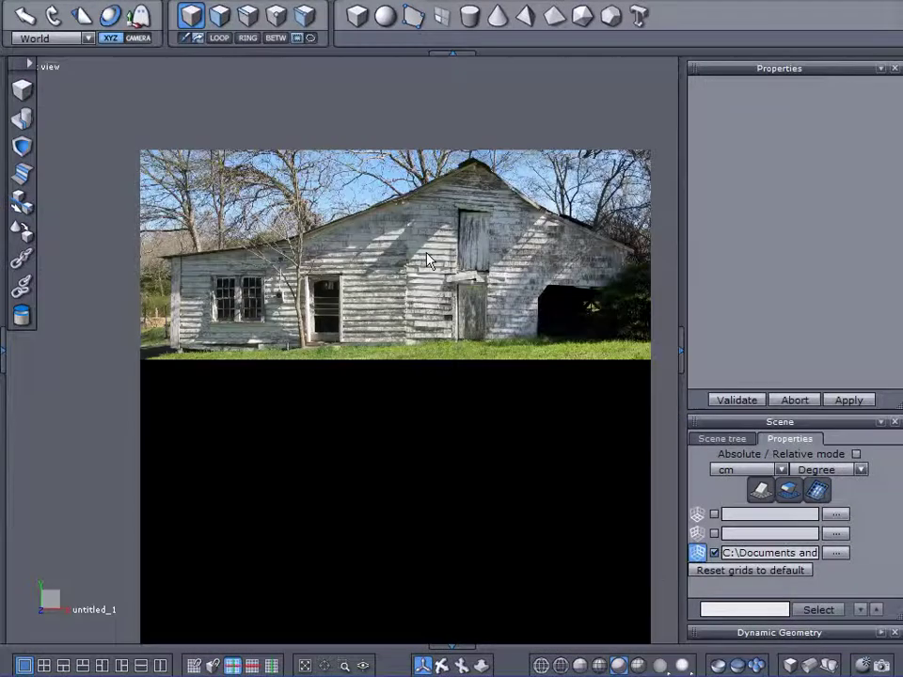
scroll(428, 256, up, 1)
middle_drag(427, 256, 398, 268)
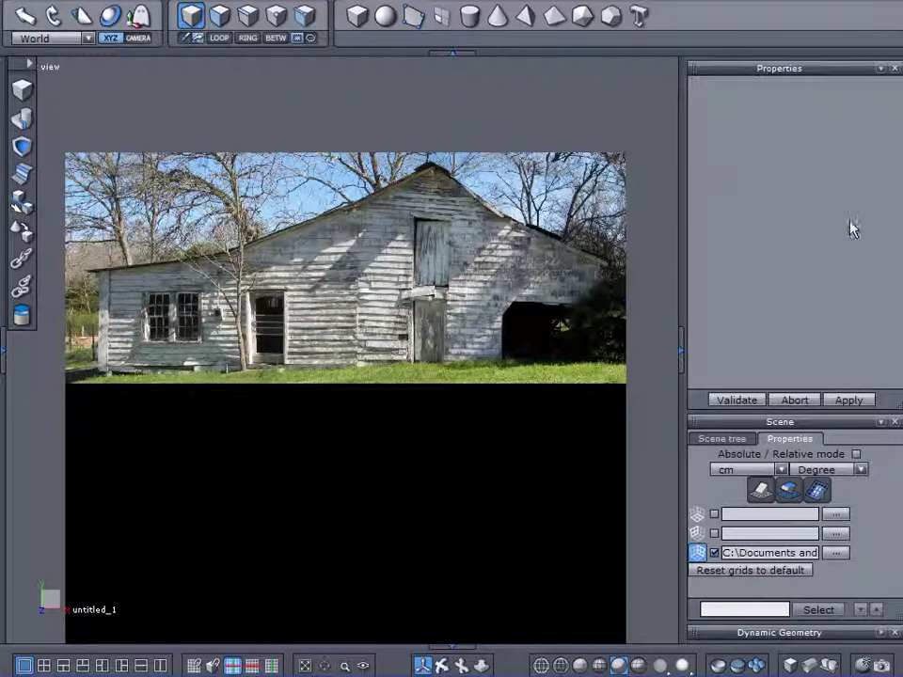
drag(876, 412, 875, 323)
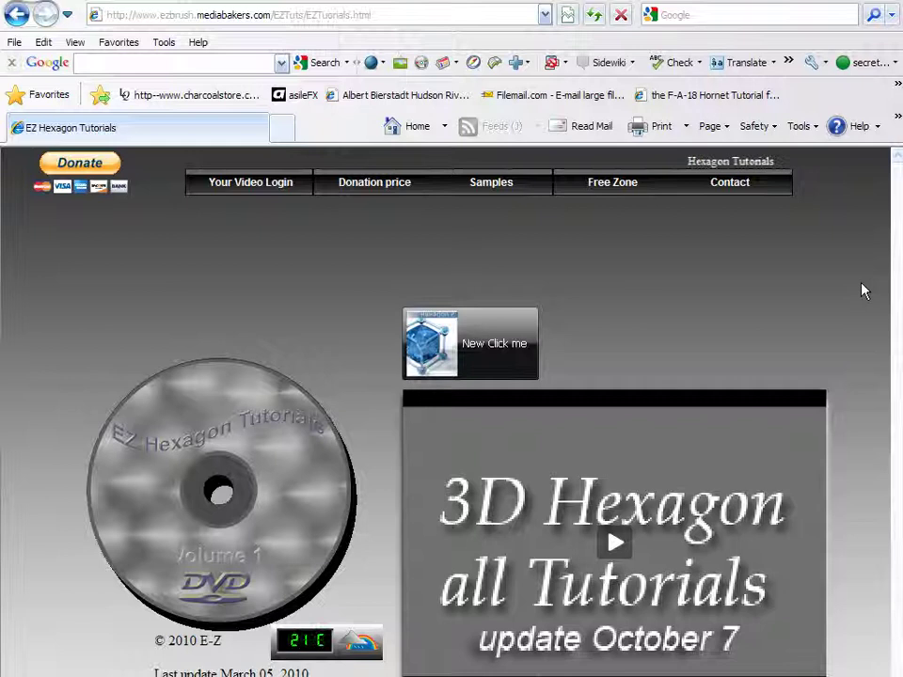
mouse_move(730, 183)
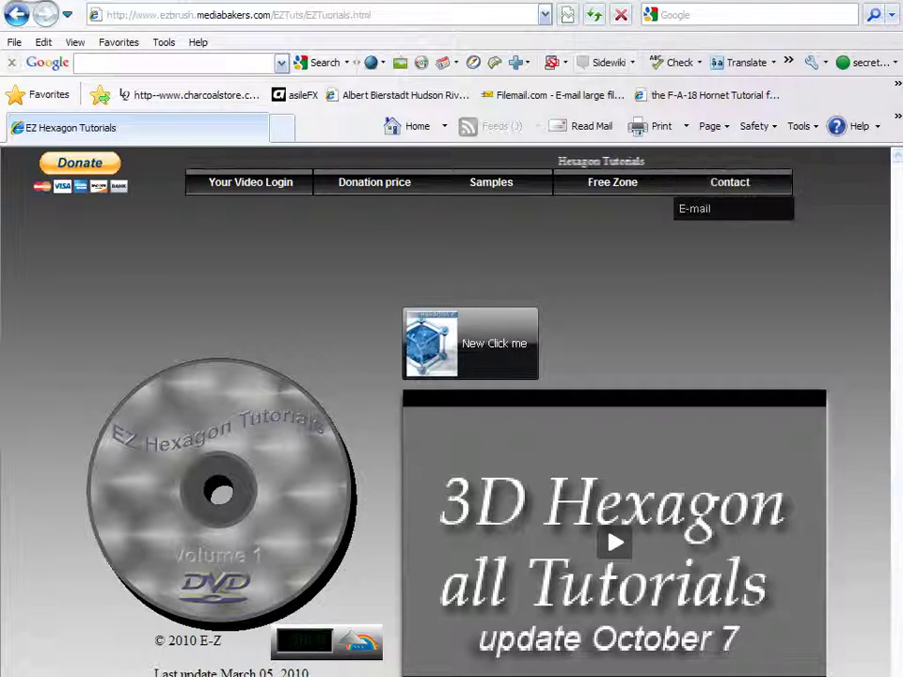
From the EZ Hexagon Tutorials website, enter the online shop and open its Hexagon learning courses category.
click(327, 17)
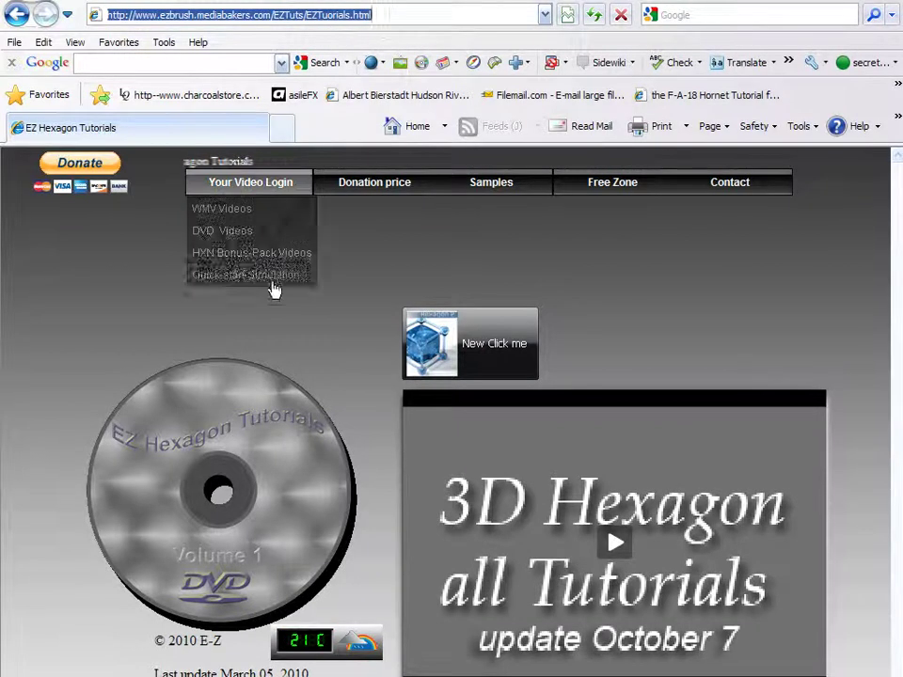
click(665, 316)
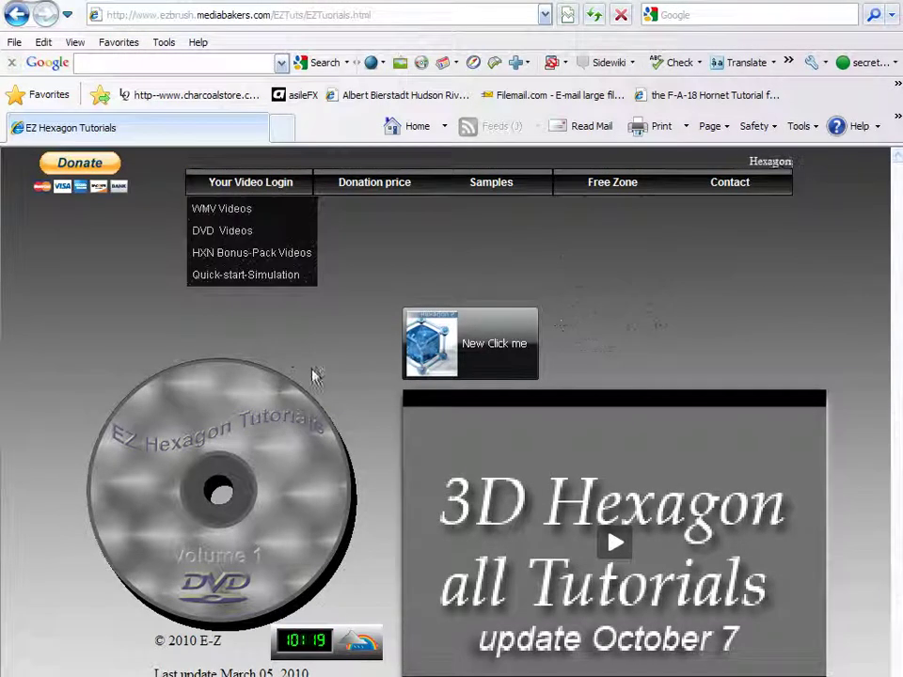
click(483, 357)
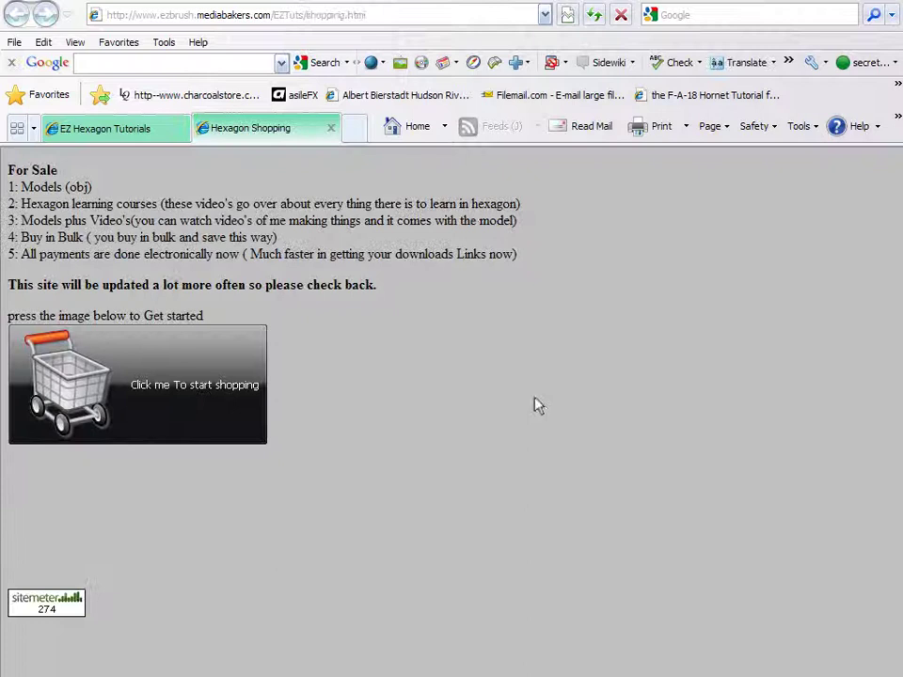
click(161, 397)
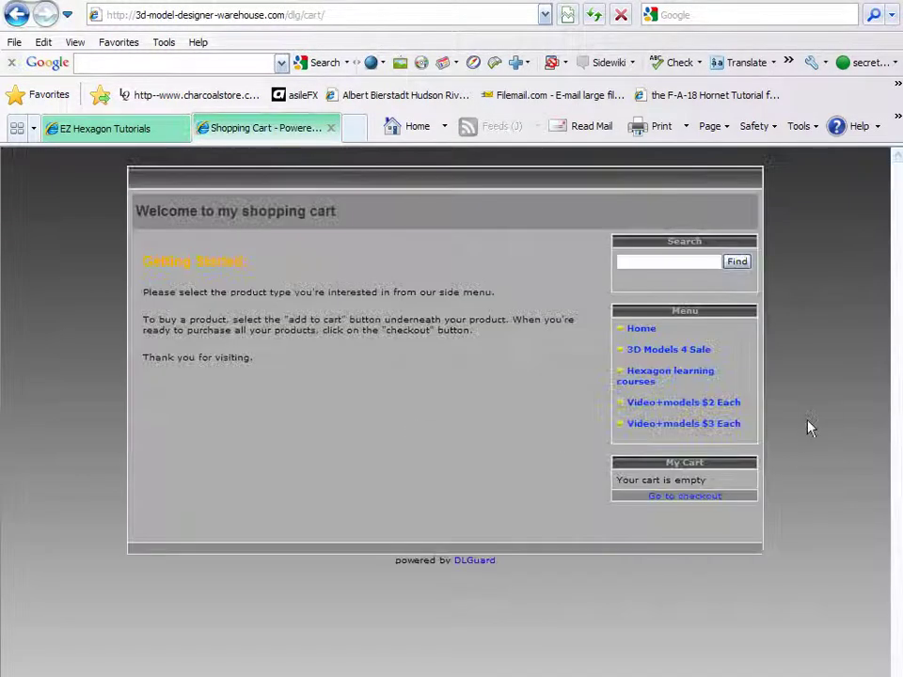
click(664, 377)
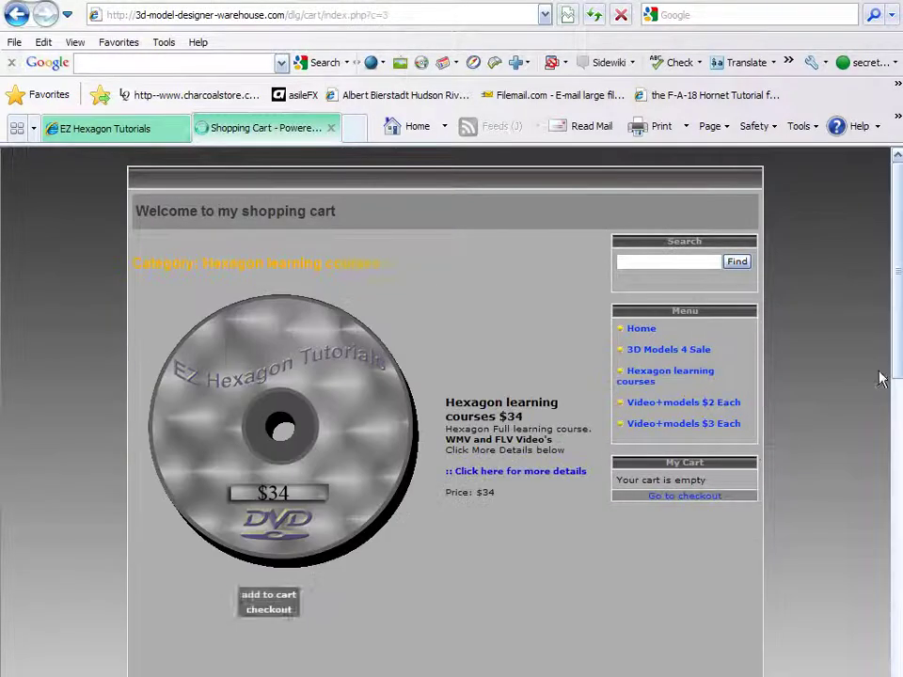
Examine the Hexagon learning courses on offer, and close the browser with all its tabs to return to Hexagon.
drag(898, 282, 840, 295)
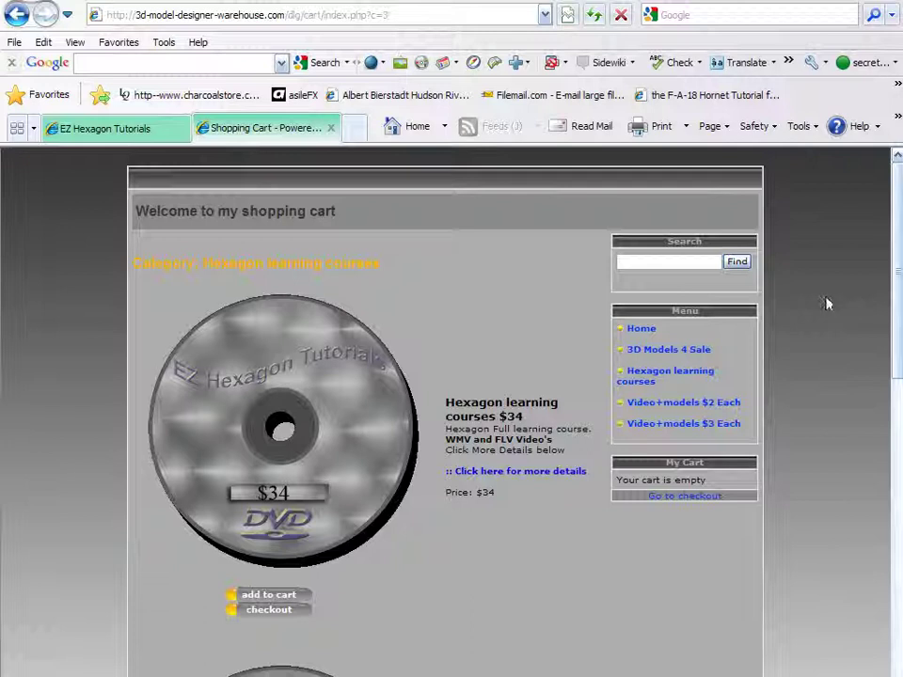
scroll(838, 354, down, 4)
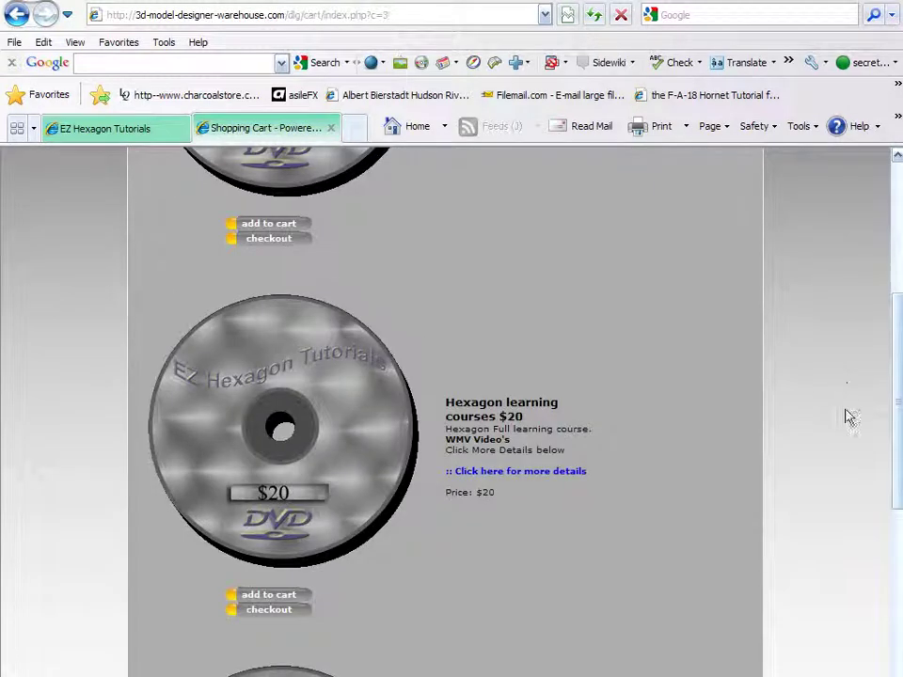
click(849, 381)
click(839, 406)
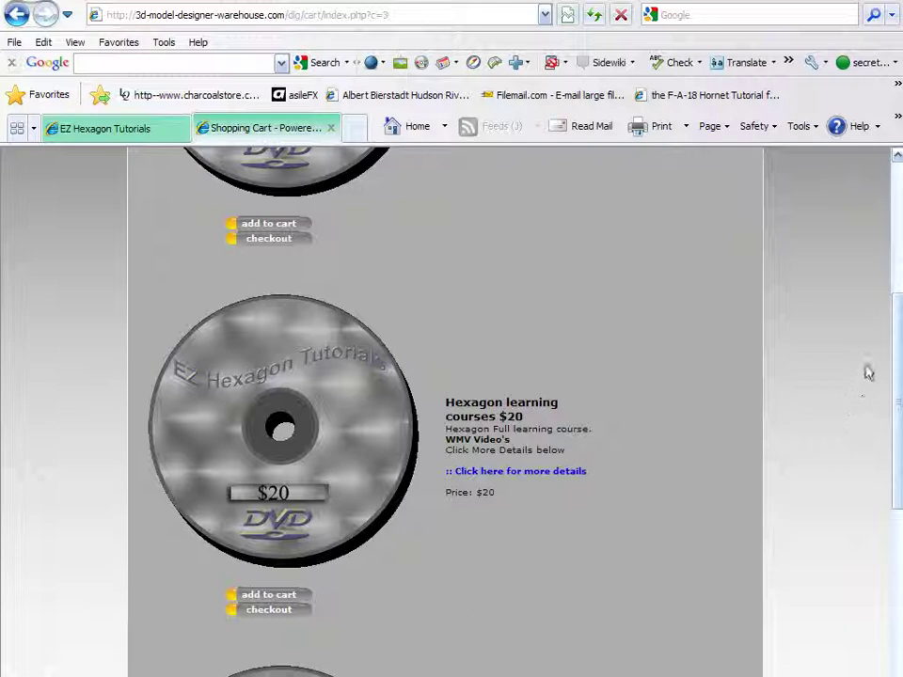
scroll(833, 370, down, 6)
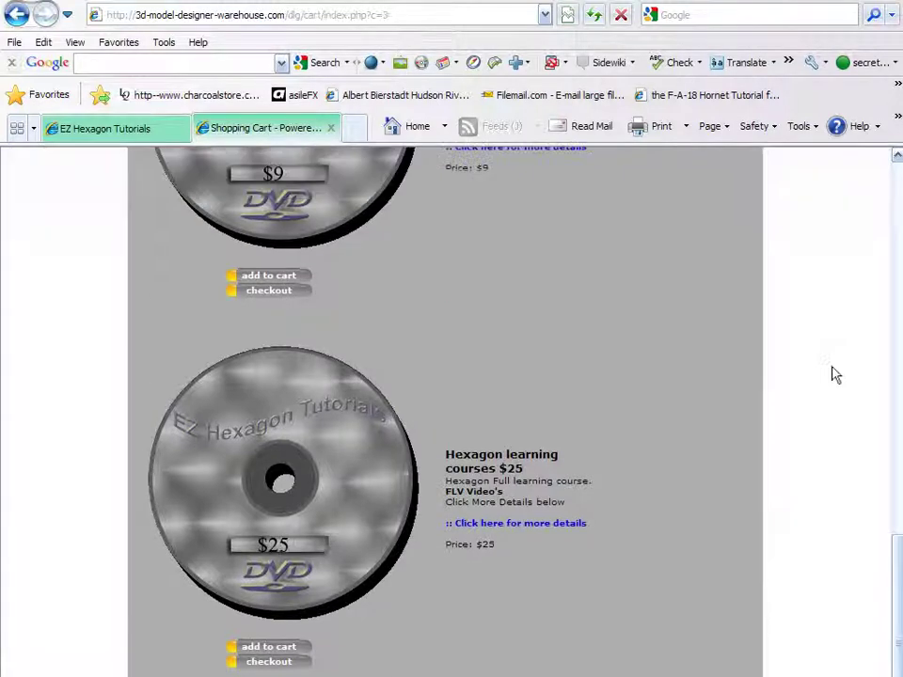
scroll(833, 373, up, 10)
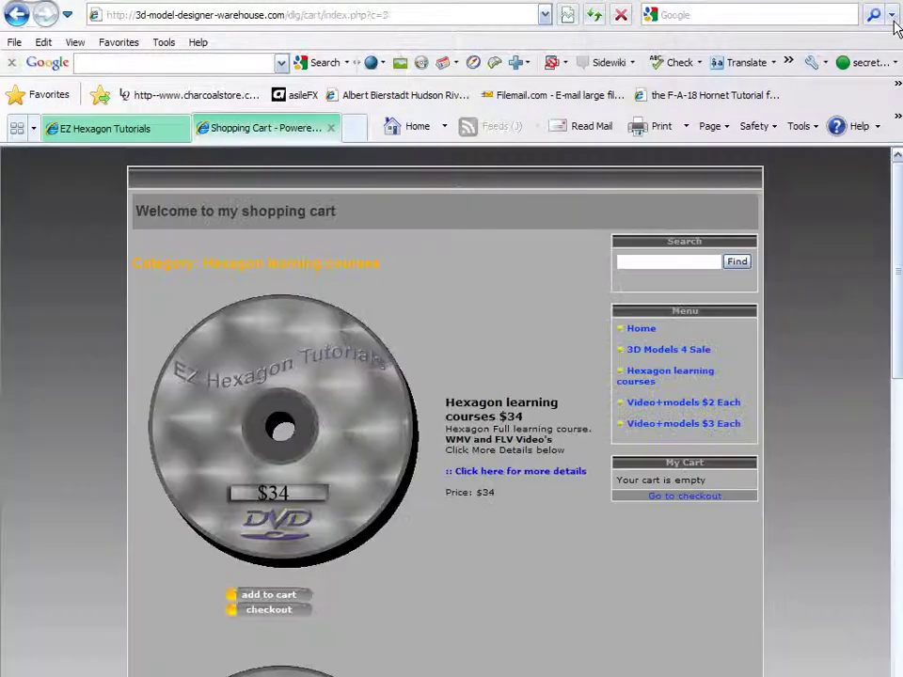
click(898, 2)
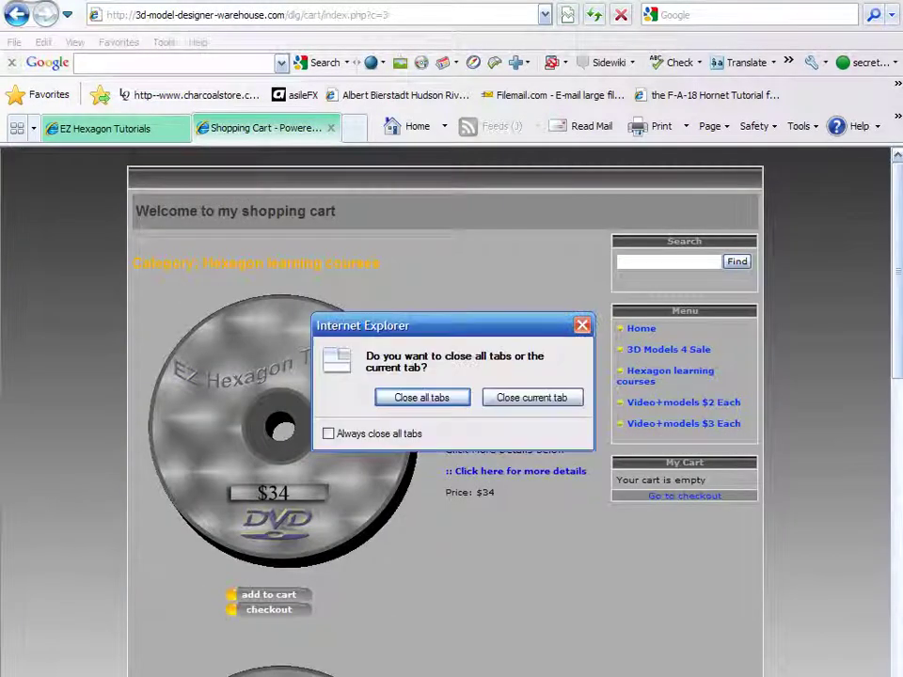
click(460, 400)
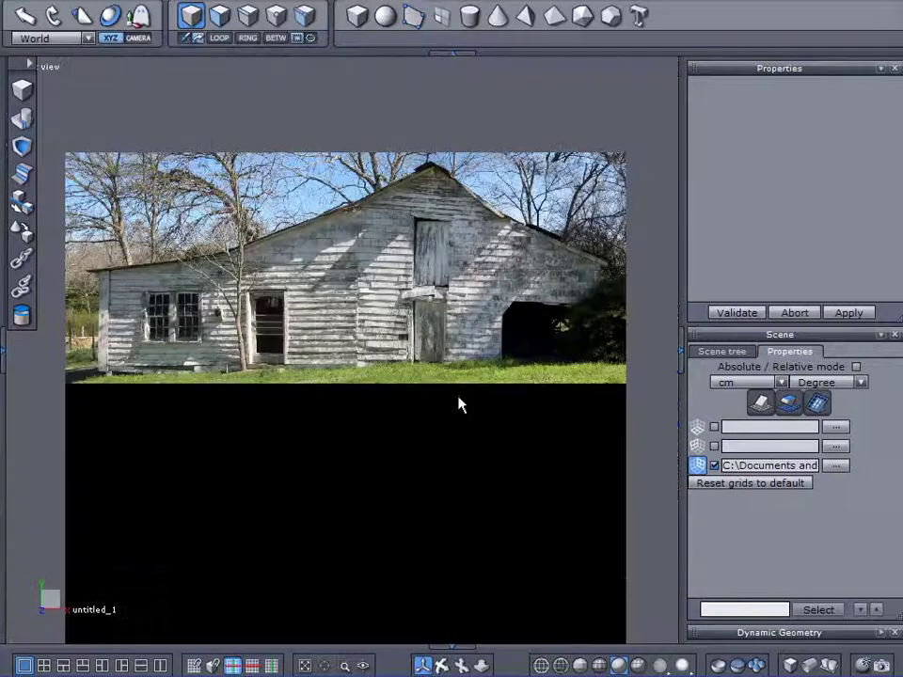
Move the vertical tool palette clear of the view label and collapse the Properties and Scene panels to widen the front view.
drag(11, 62, 4, 87)
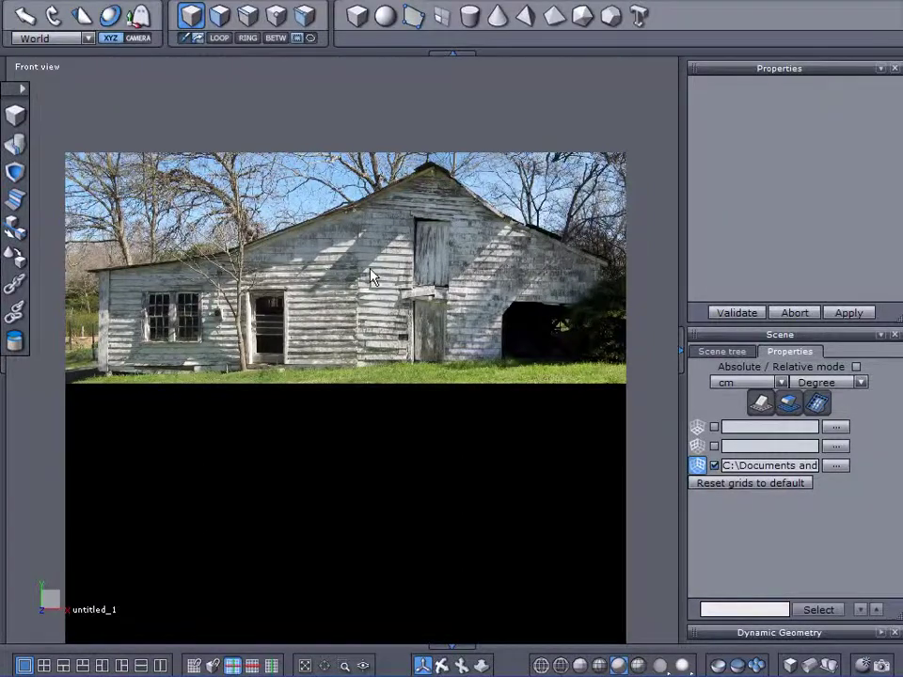
scroll(370, 254, up, 2)
scroll(372, 252, up, 3)
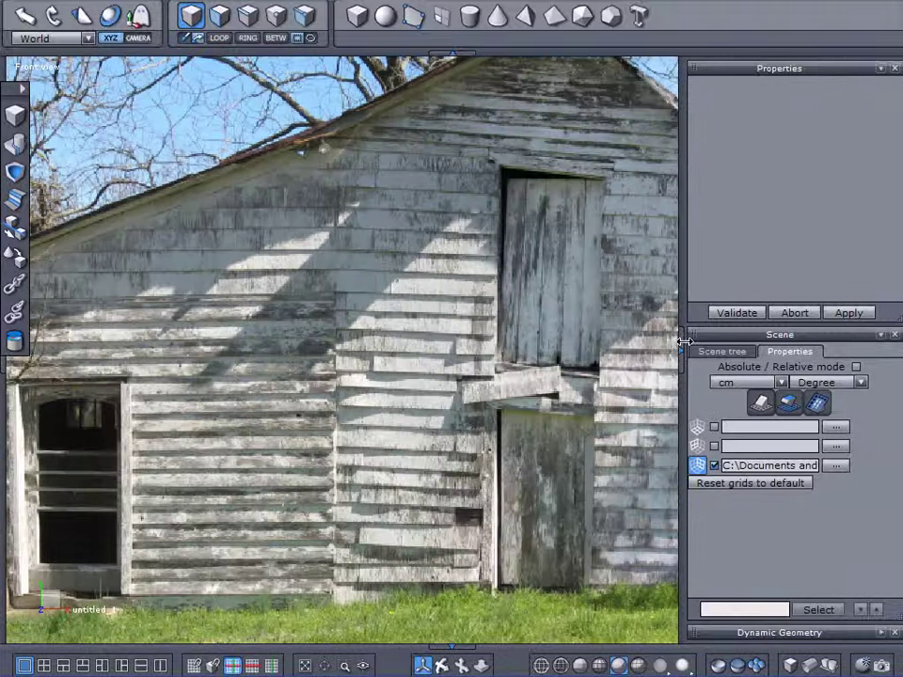
click(683, 342)
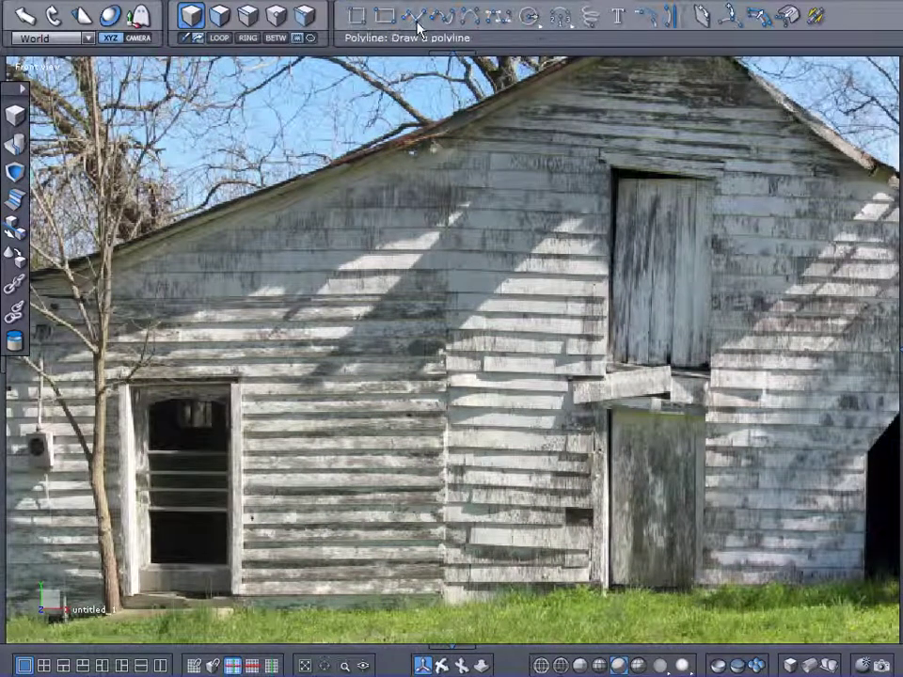
Start a polyline at ground level on the barn's left corner and run it straight up to the left eave.
click(414, 16)
scroll(415, 351, down, 3)
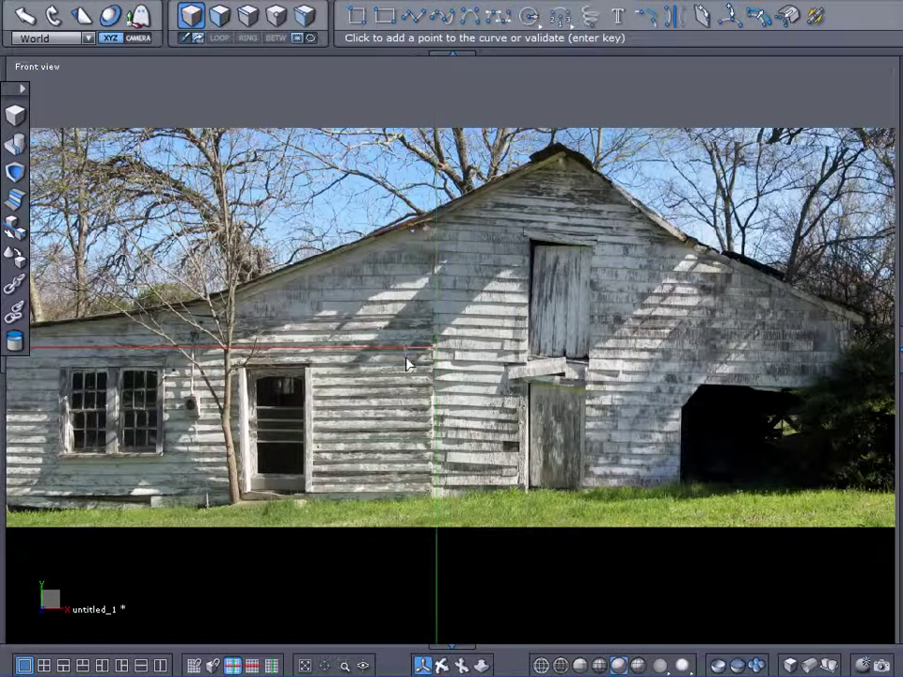
middle_drag(407, 361, 593, 339)
scroll(301, 417, up, 2)
scroll(301, 425, up, 2)
scroll(309, 419, down, 1)
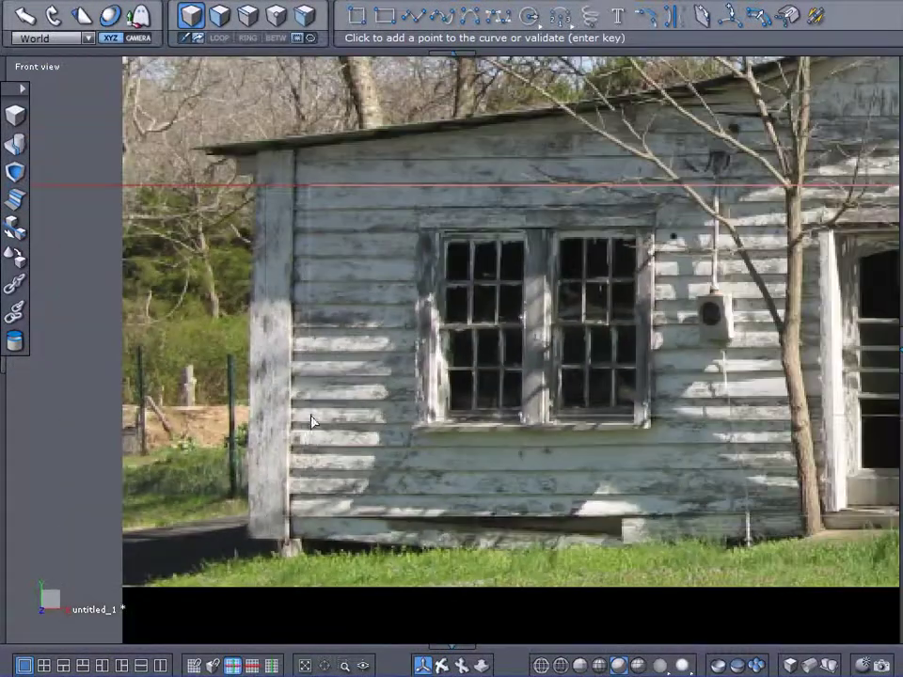
click(251, 560)
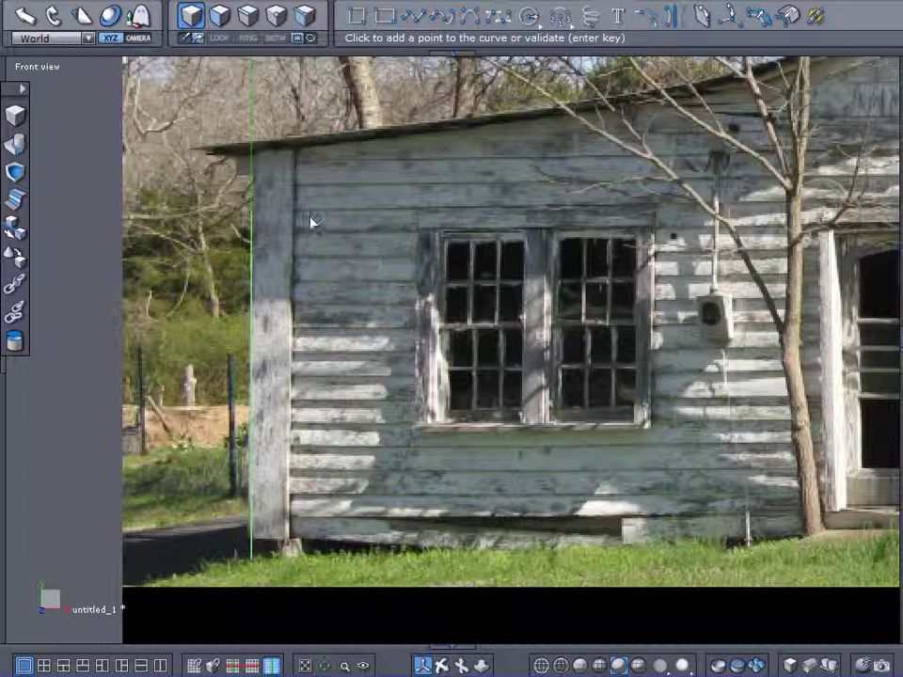
click(252, 155)
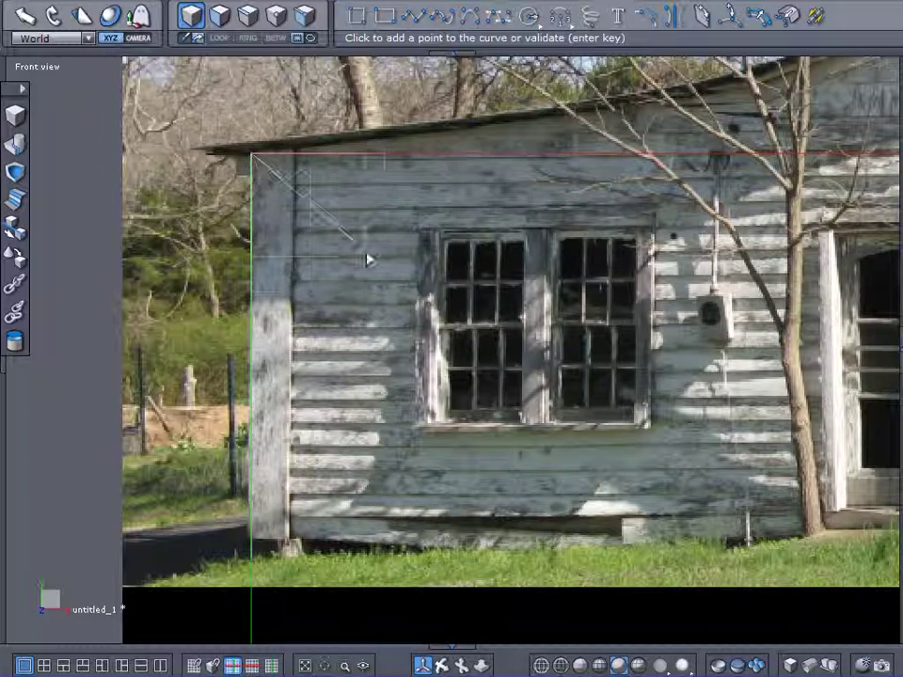
Continue the polyline along the left roof slope to the gable peak, adding points at the bends in the roofline.
middle_drag(533, 235, 469, 318)
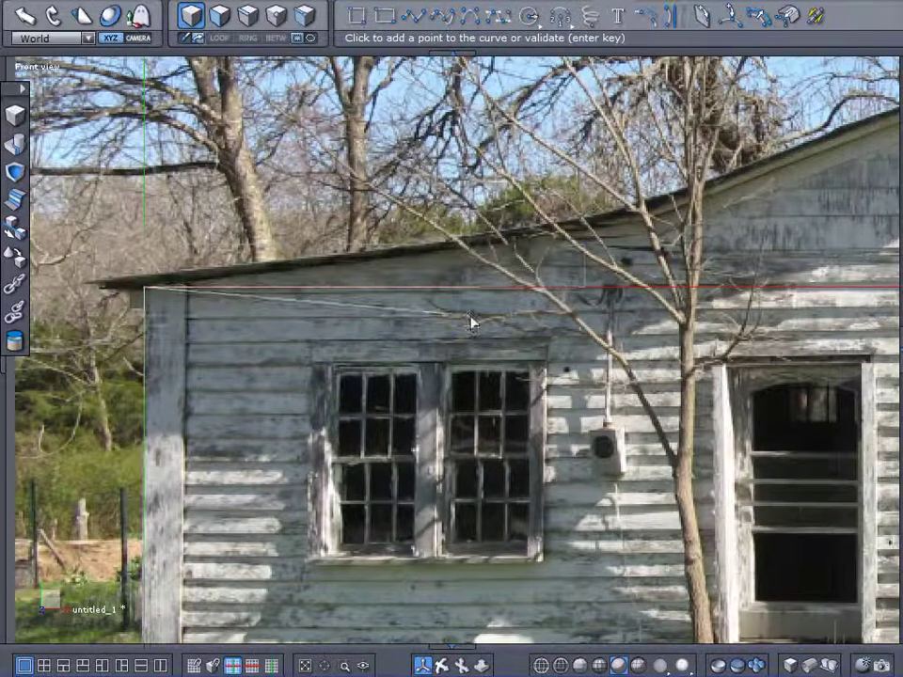
middle_drag(624, 282, 576, 290)
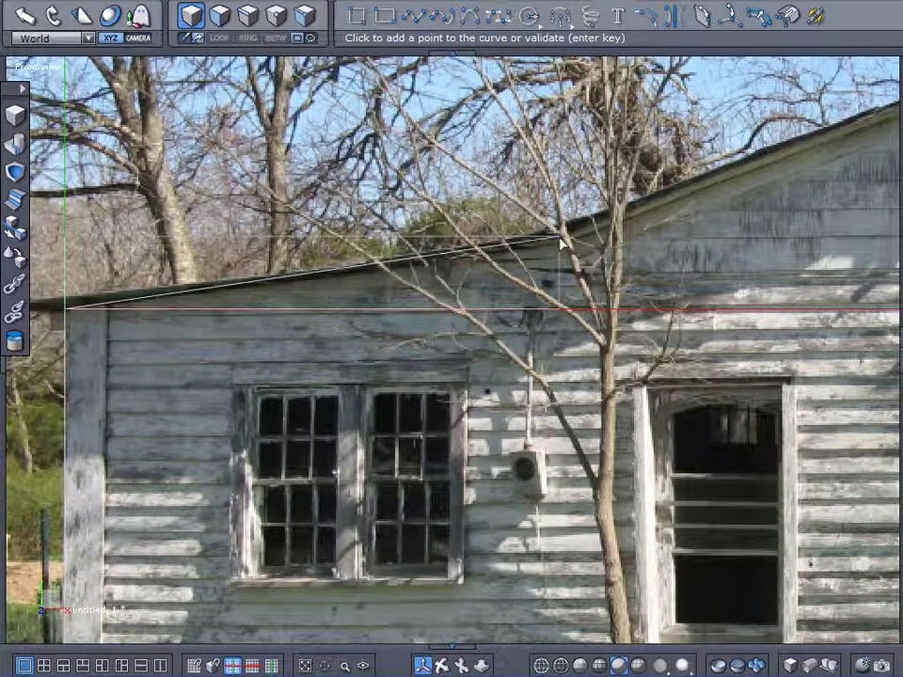
click(558, 240)
scroll(603, 319, down, 2)
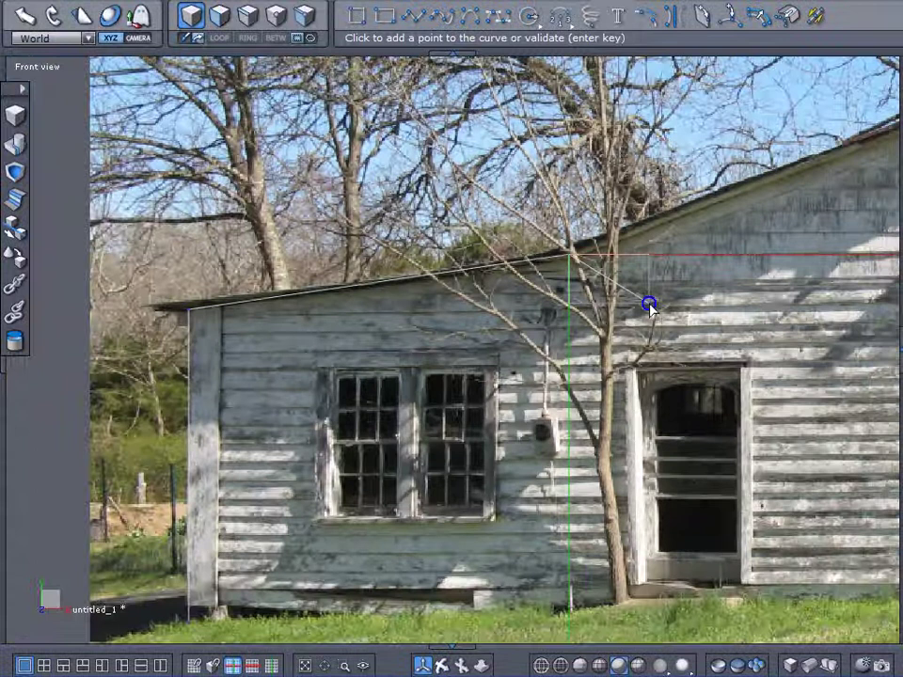
middle_drag(798, 270, 425, 377)
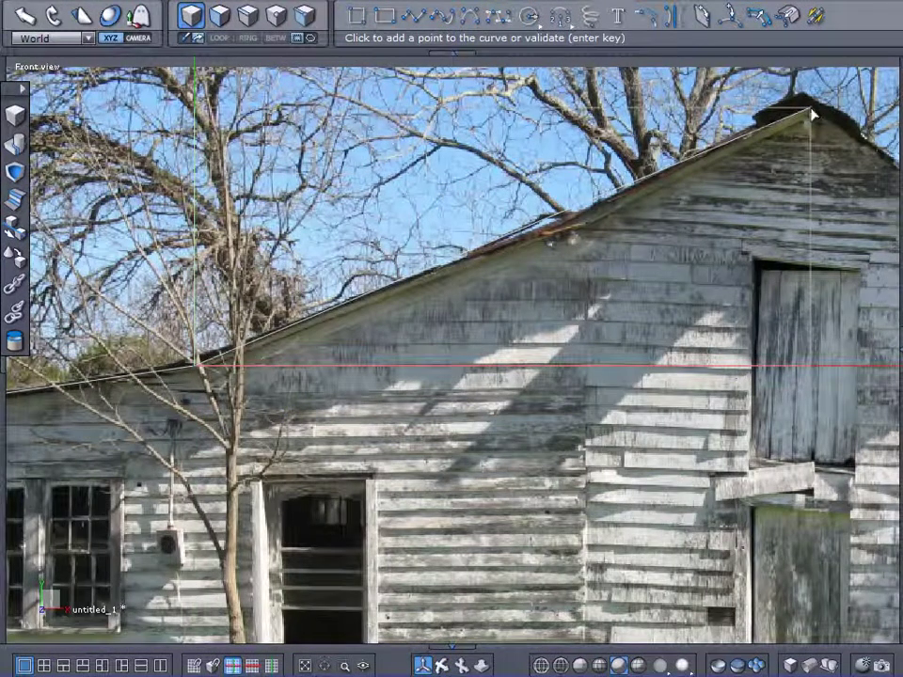
click(585, 226)
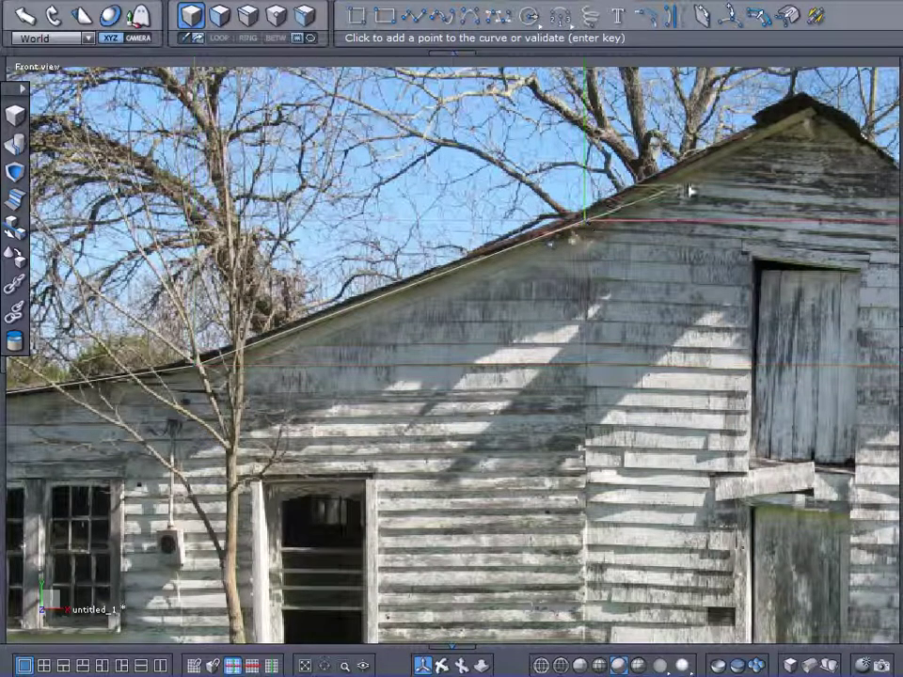
click(809, 112)
Trace the right roof slope from the peak through the bend in the roofline to the right eave.
middle_drag(786, 275, 457, 249)
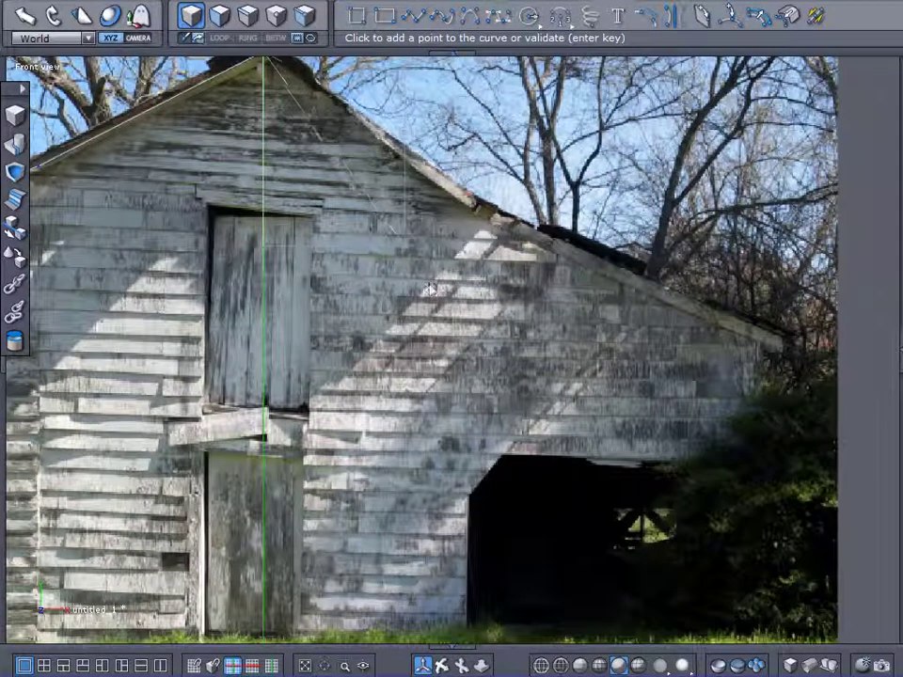
click(787, 345)
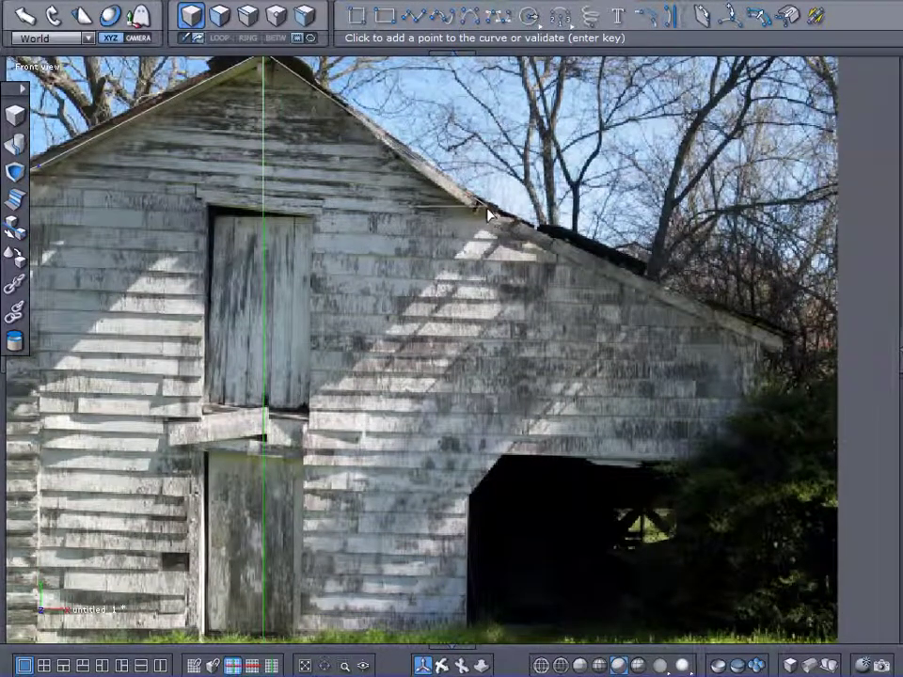
click(477, 204)
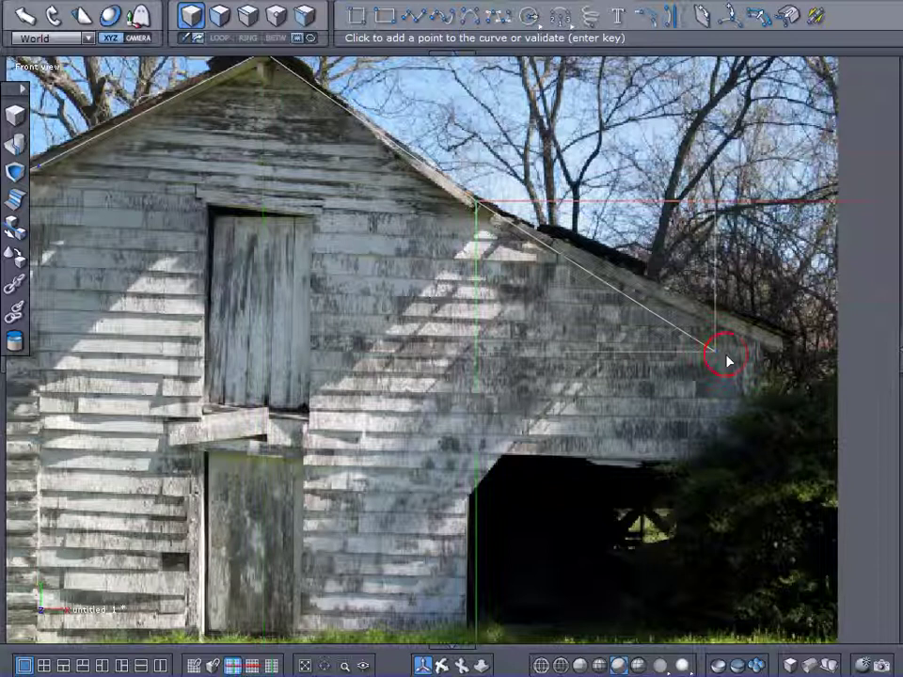
click(781, 341)
Run the polyline straight down from the right eave to the ground and a short way inward for the narrow corner post.
middle_drag(770, 555, 700, 347)
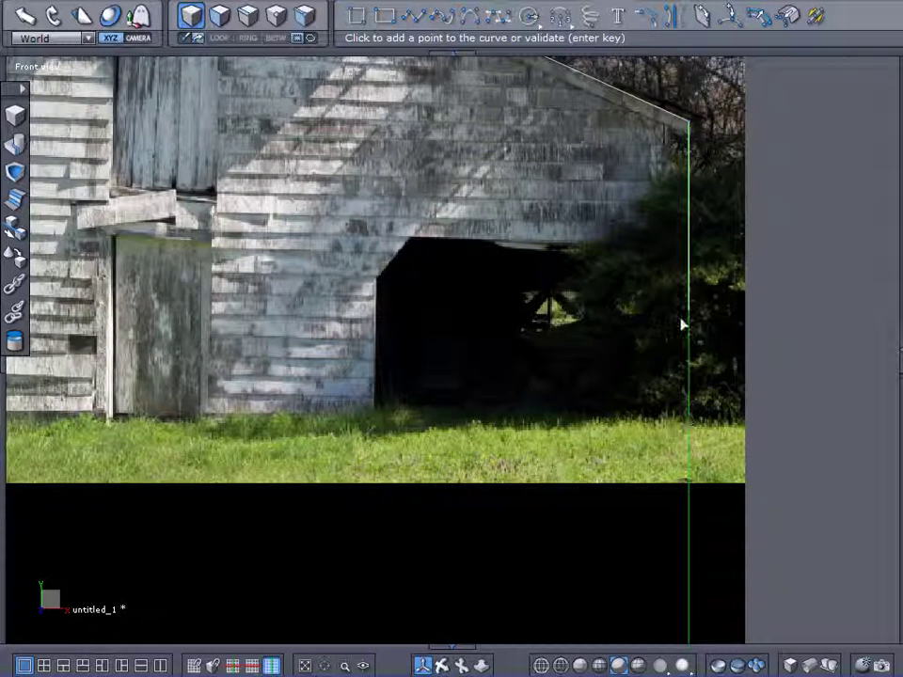
click(690, 417)
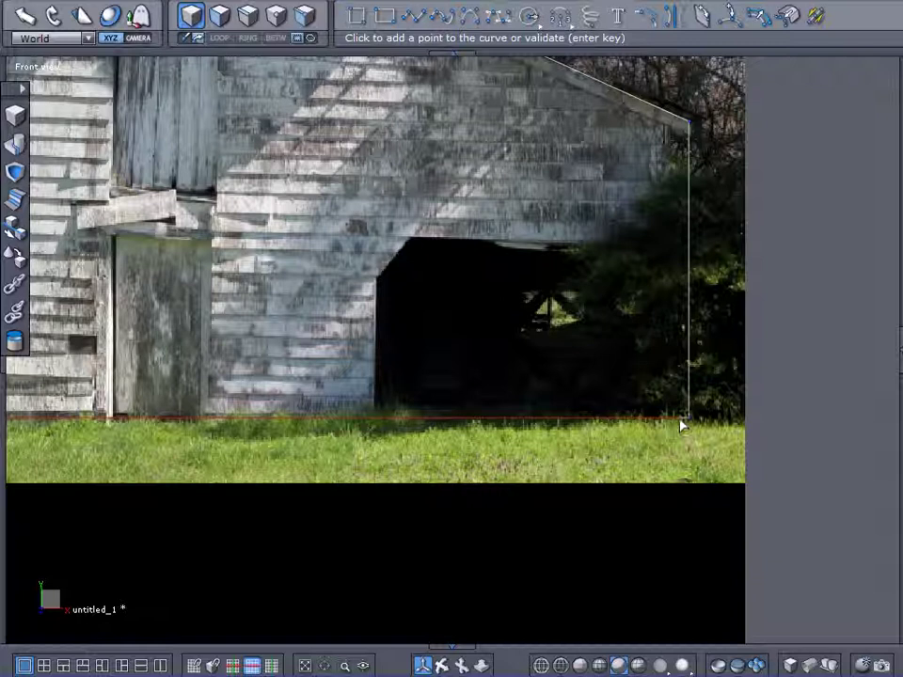
click(680, 419)
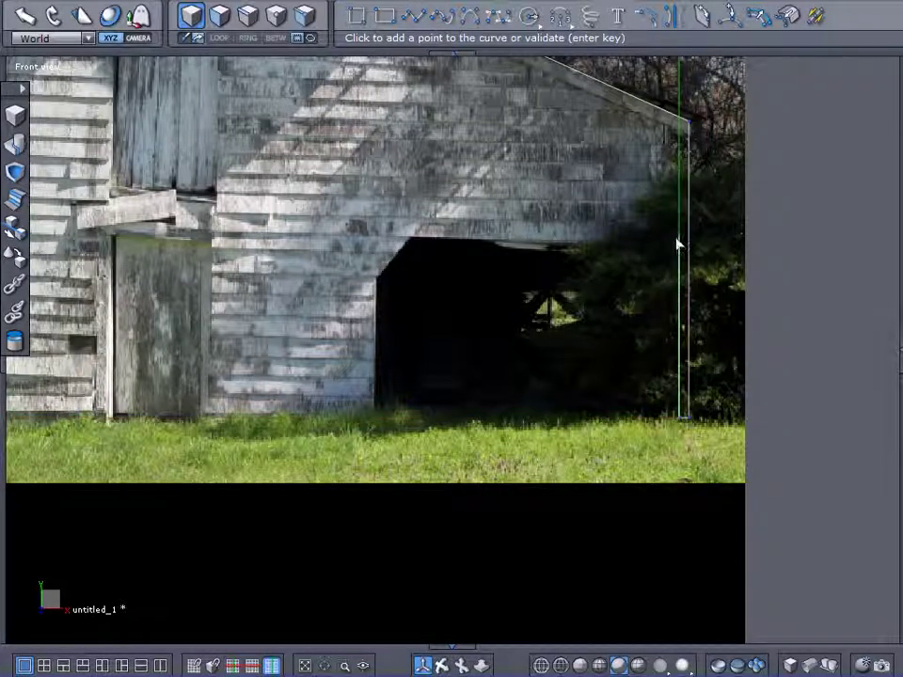
Trace the open bay's right side, top, angled corner and left side to the ground, and continue to the lower door's right edge.
click(595, 250)
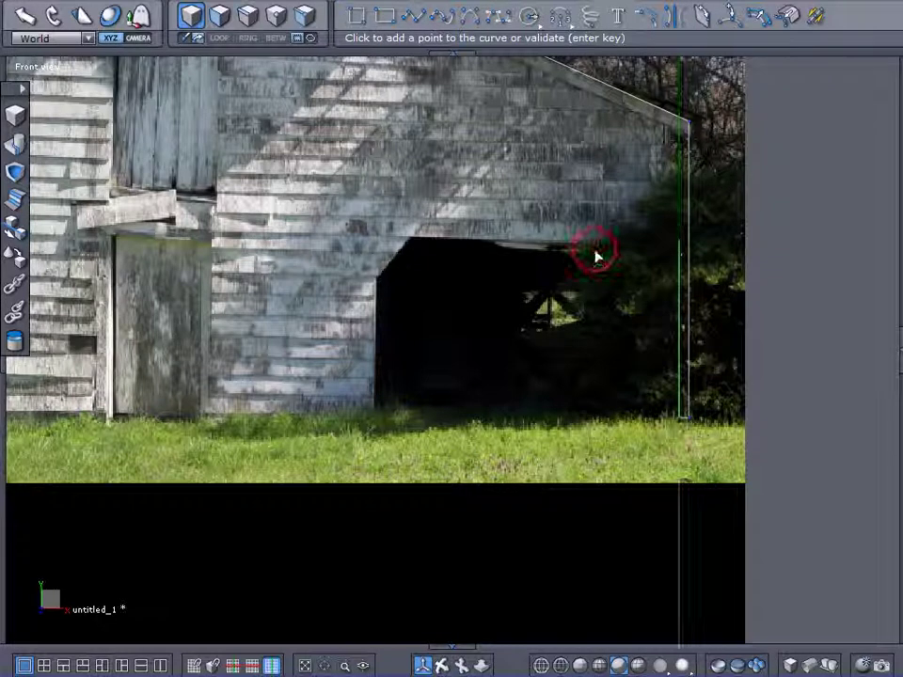
click(410, 246)
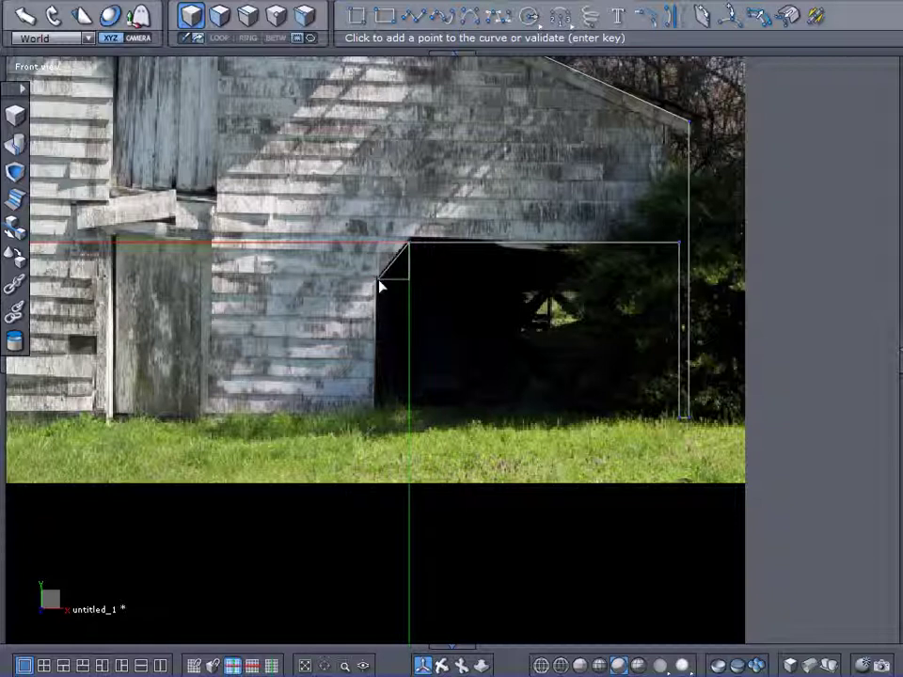
click(377, 280)
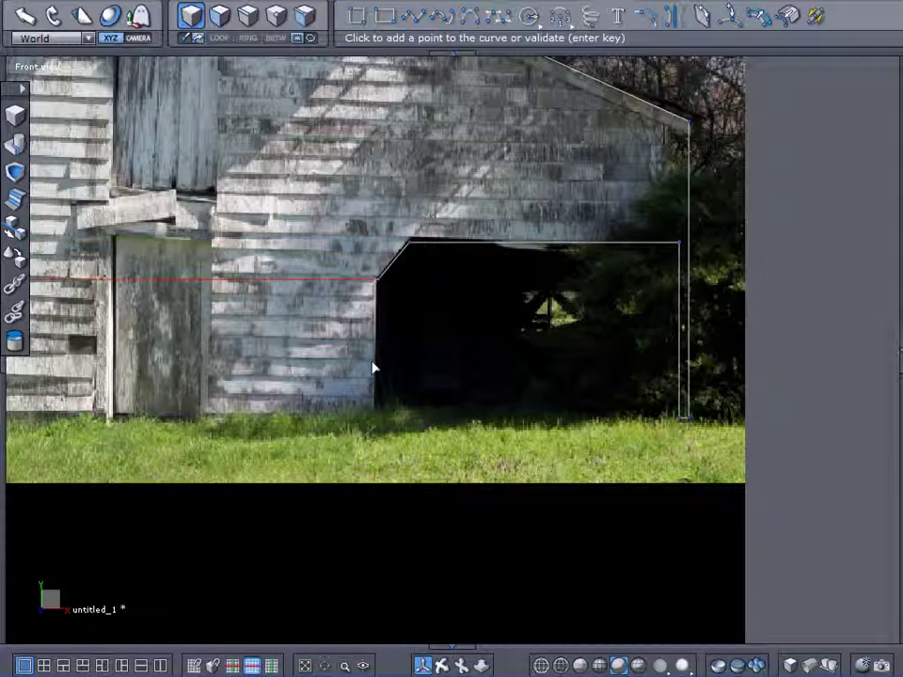
click(378, 423)
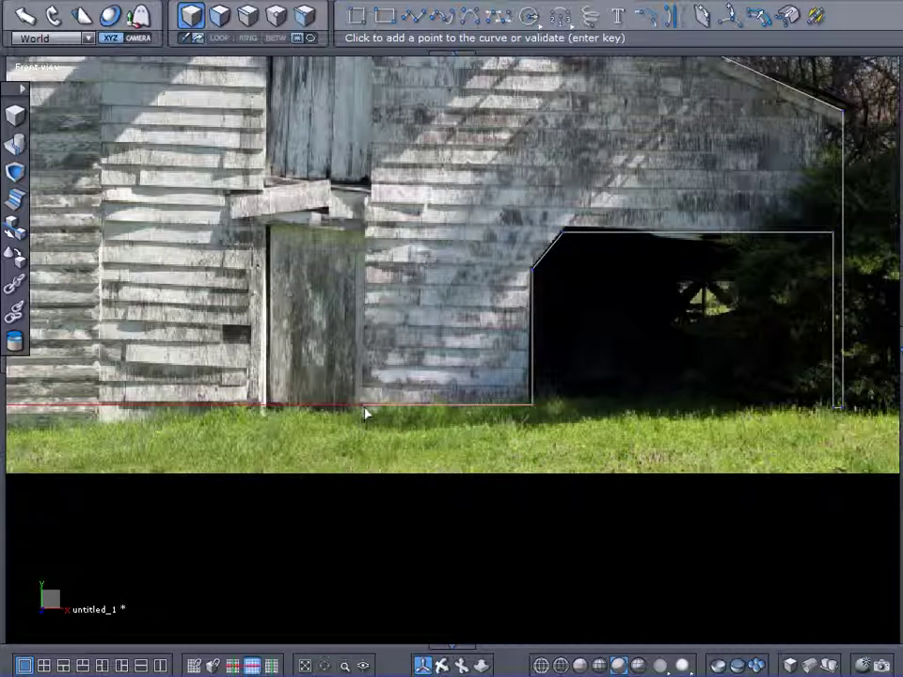
click(363, 412)
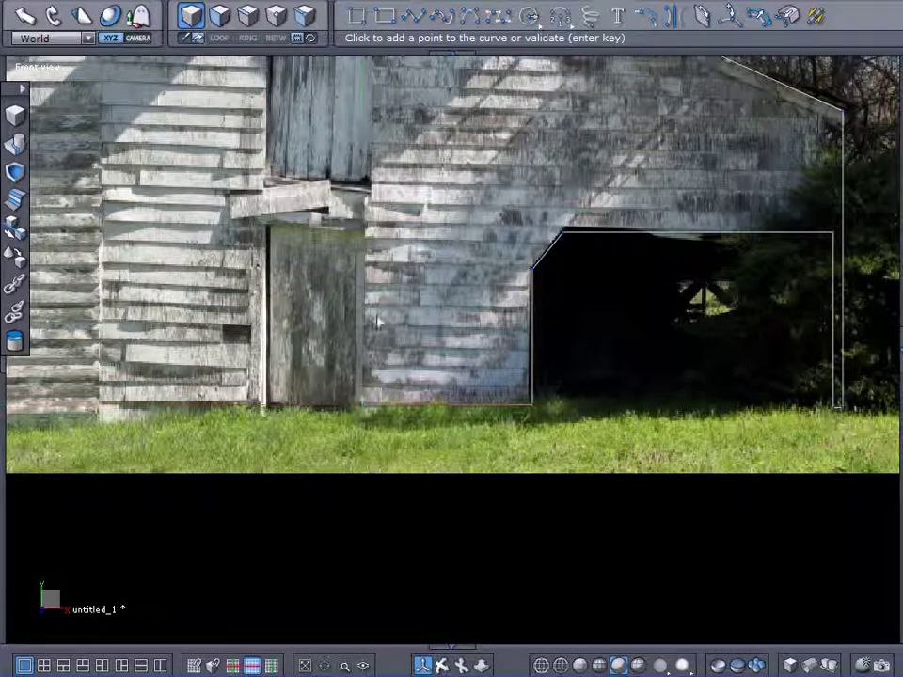
Trace the lower door's right side, top and left side down to the ground.
click(362, 221)
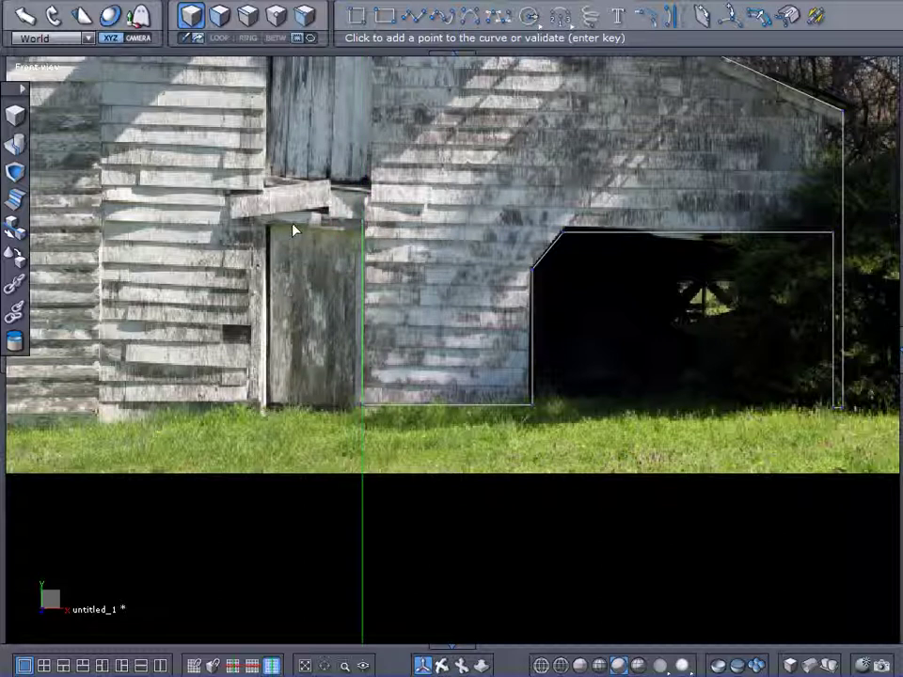
click(267, 225)
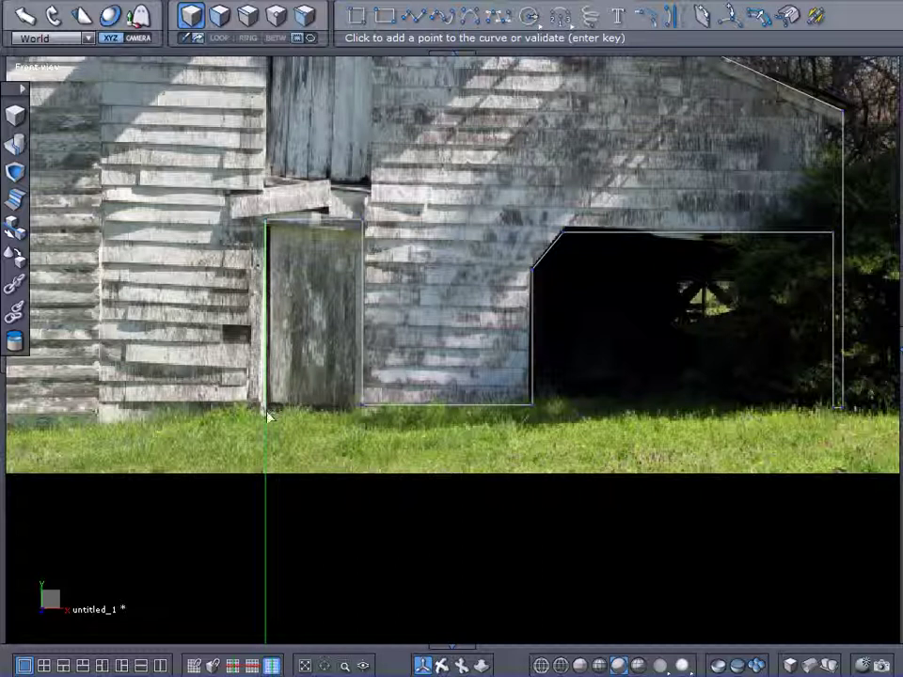
click(266, 407)
Run the polyline along the ground to the open doorway beside the tree and trace its right side, top and left side.
middle_drag(240, 417, 649, 404)
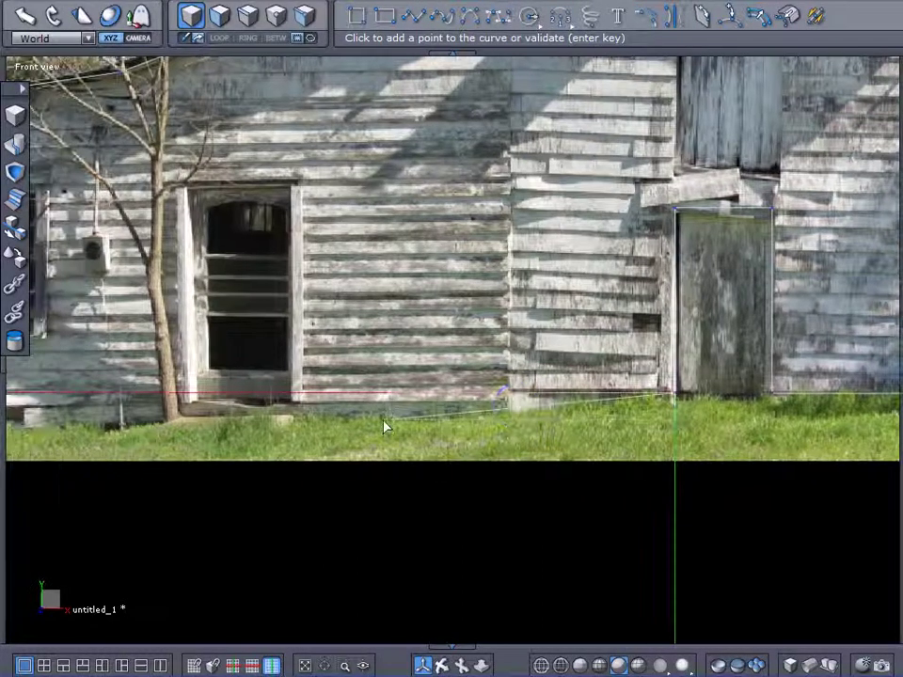
click(298, 399)
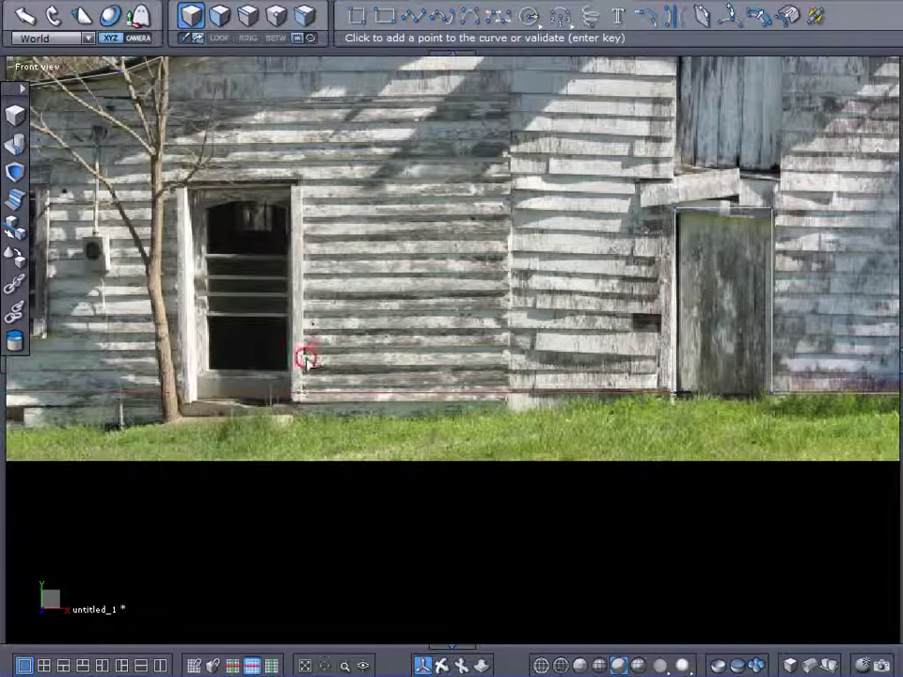
click(297, 188)
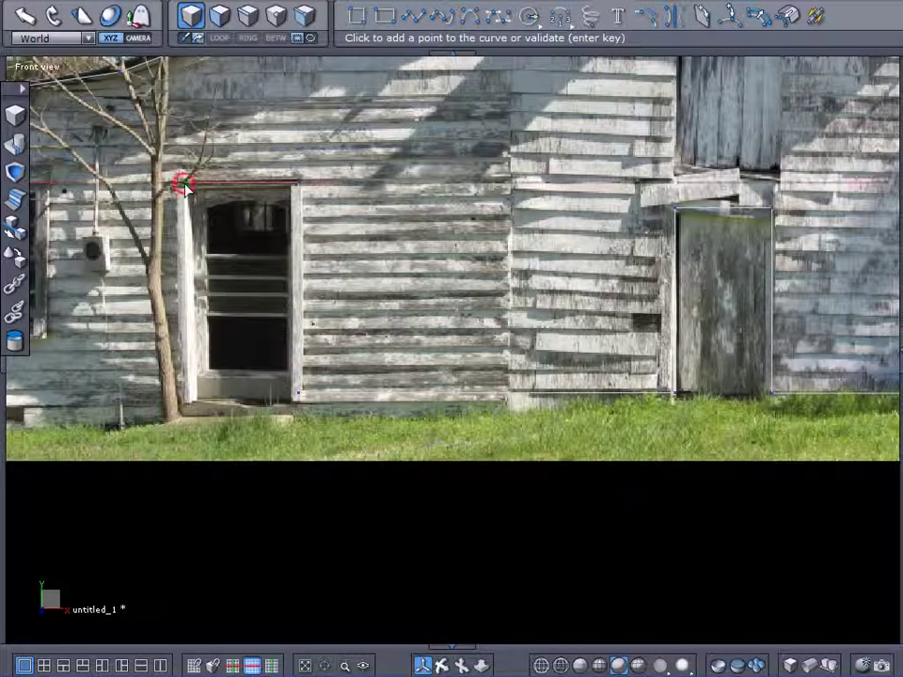
click(183, 188)
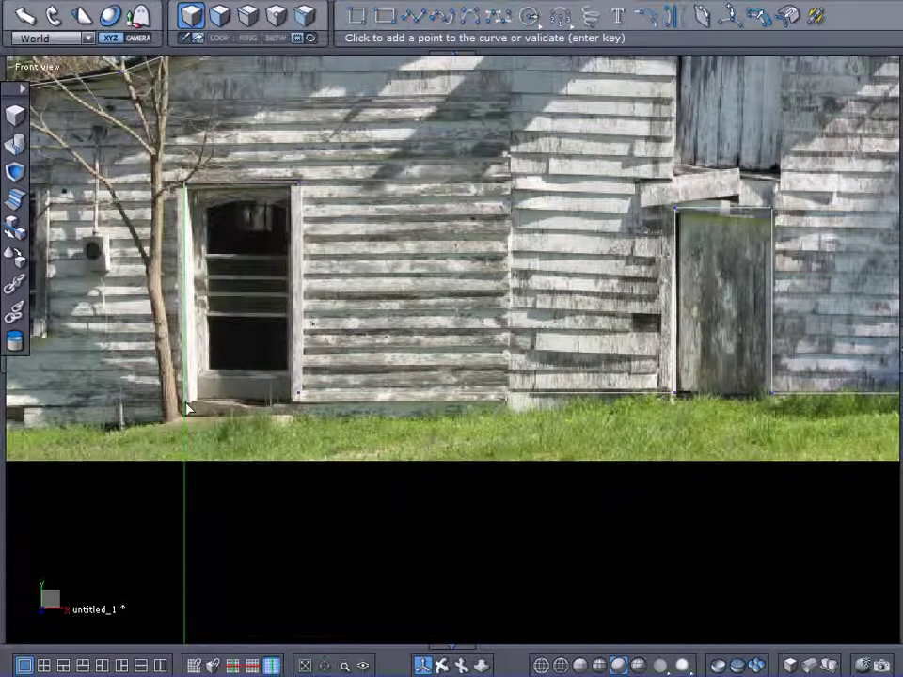
middle_drag(177, 420, 398, 400)
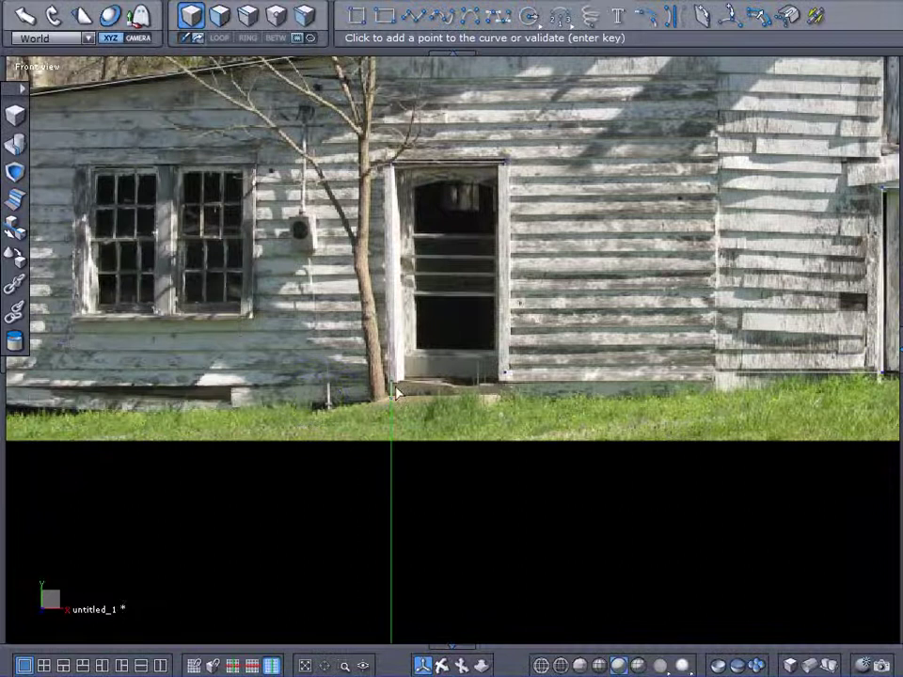
scroll(162, 446, down, 2)
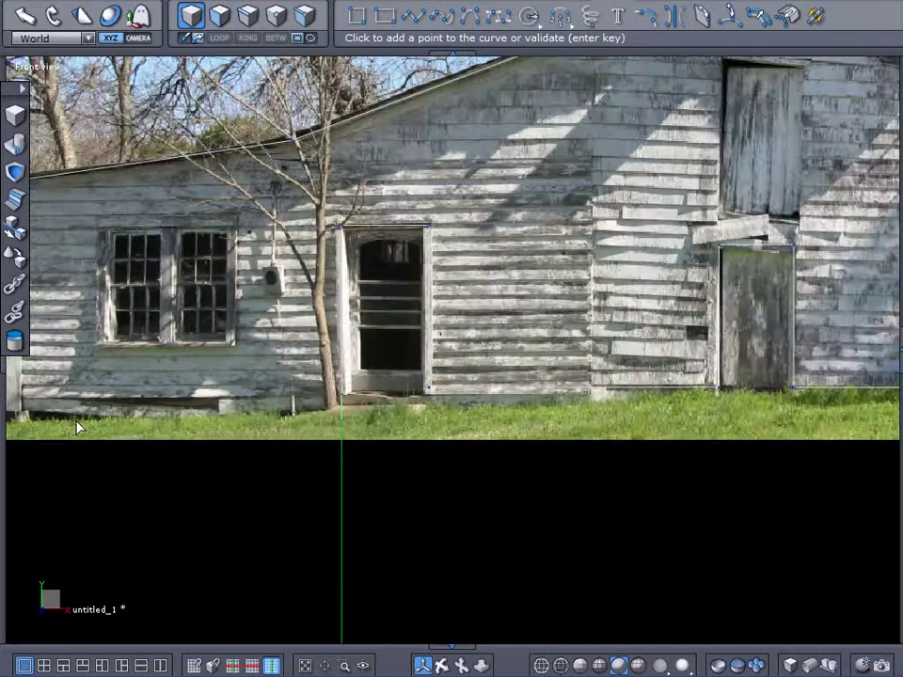
Close the polyline into a complete barn outline and hide the front-view background image.
click(896, 349)
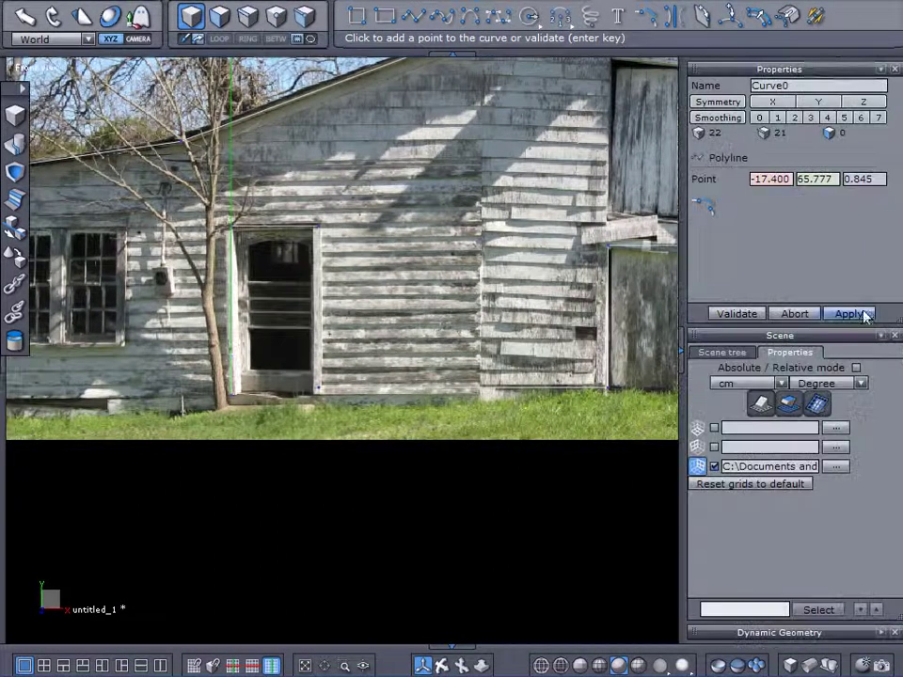
click(707, 206)
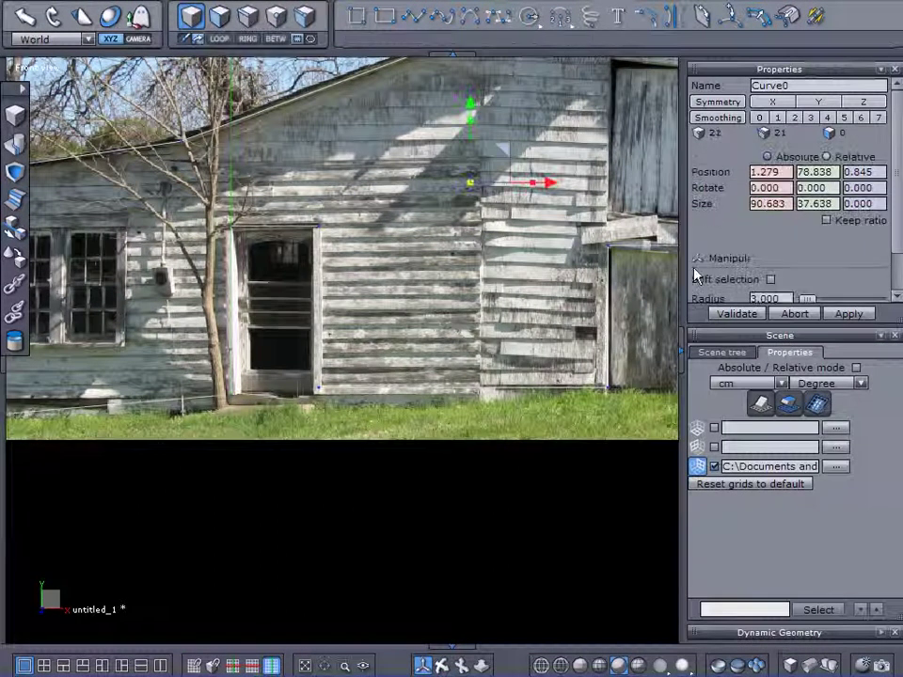
click(714, 469)
scroll(553, 354, down, 5)
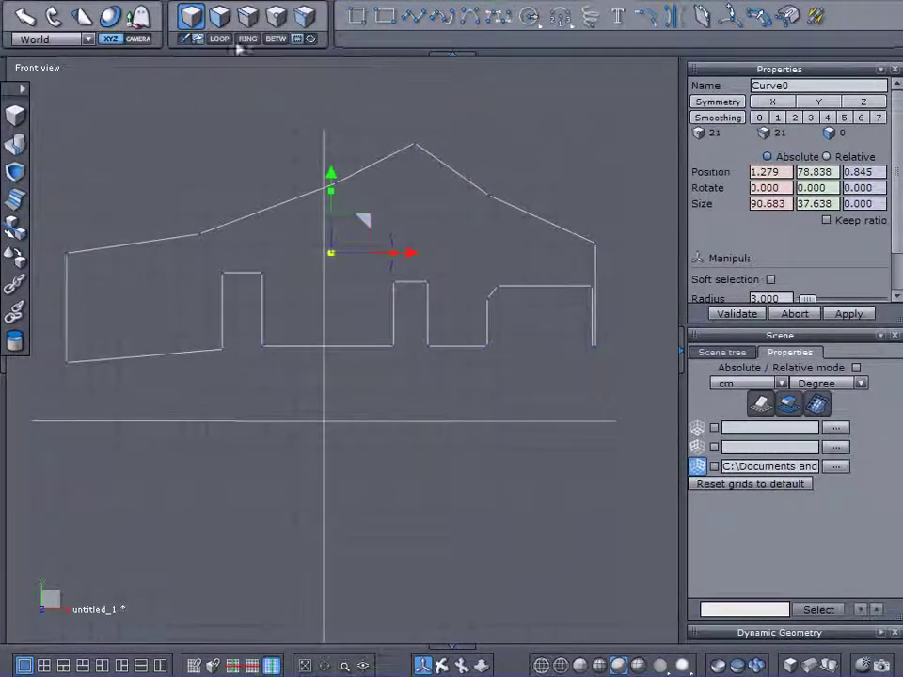
Move the outline's ground points, except the far-left corner, straight down to about the level of that corner.
click(276, 15)
drag(174, 379, 630, 330)
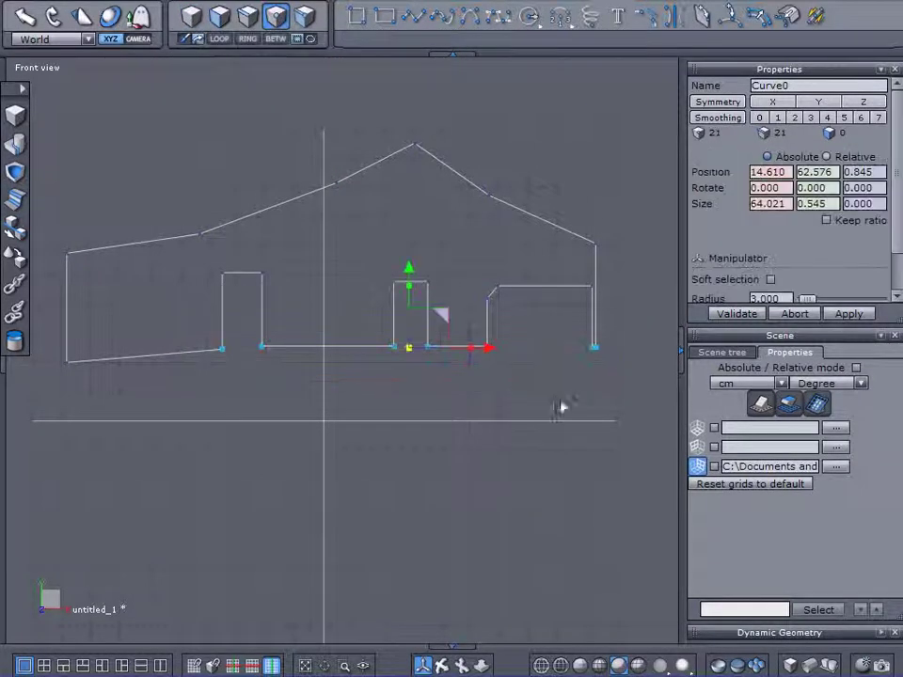
drag(409, 271, 409, 289)
click(349, 422)
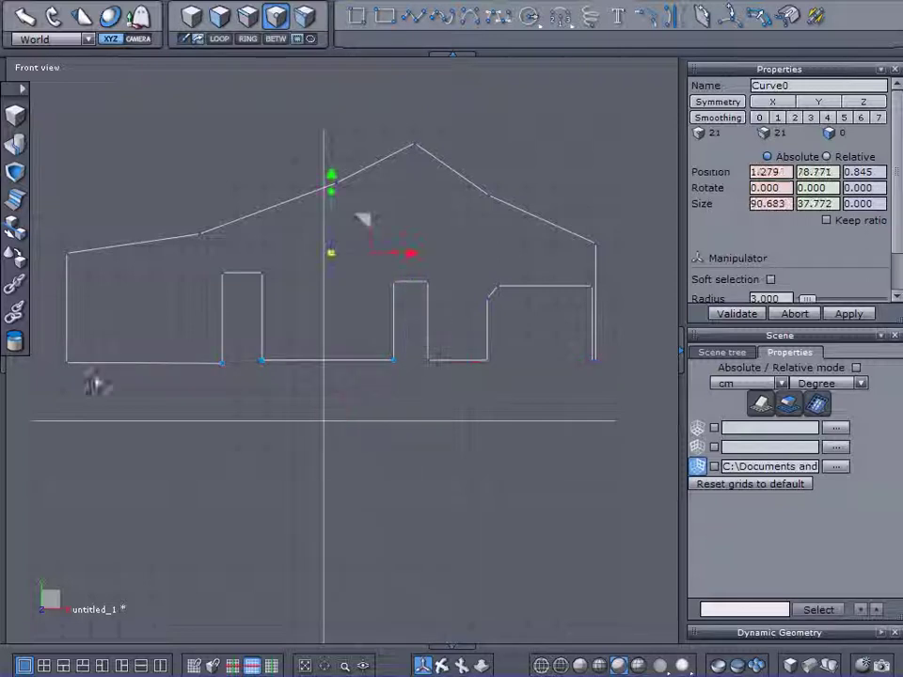
Flatten all of the outline's ground points onto one level by setting their Y size to 0.
mouse_move(43, 378)
mouse_down()
mouse_move(143, 386)
mouse_move(554, 373)
mouse_move(623, 346)
mouse_up()
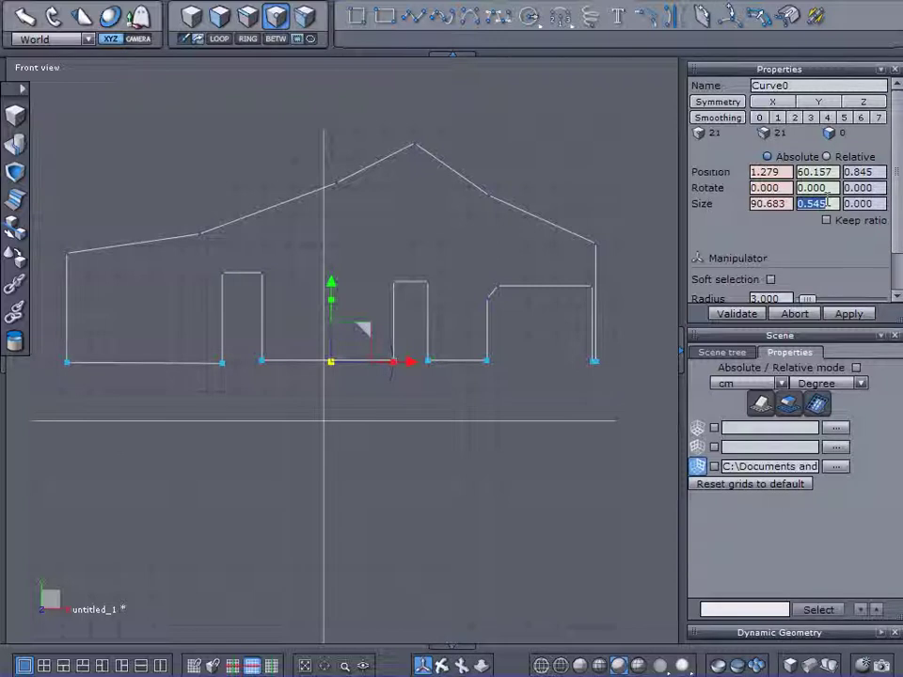
key(Return)
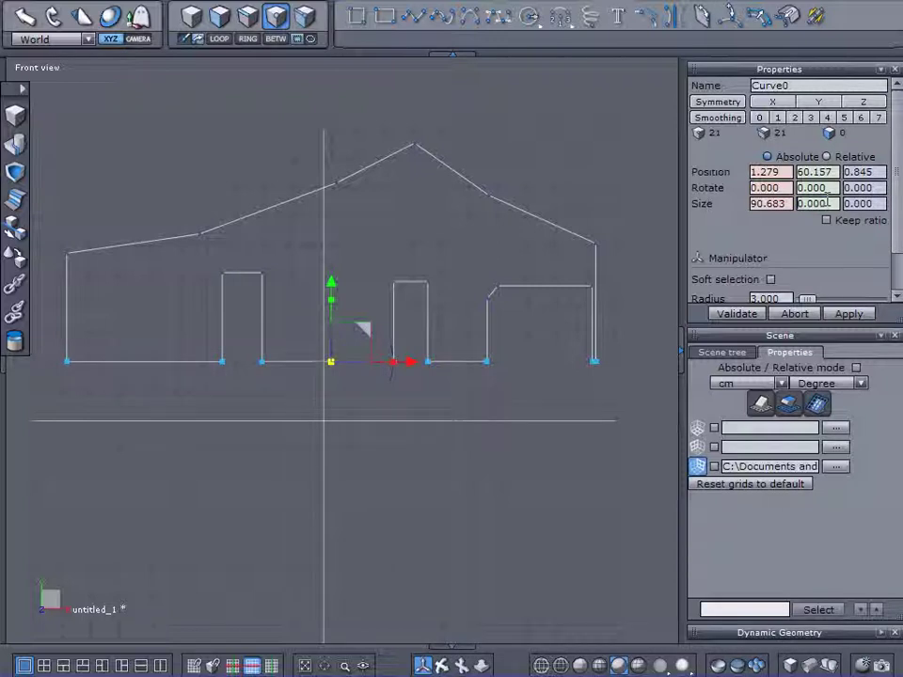
click(583, 383)
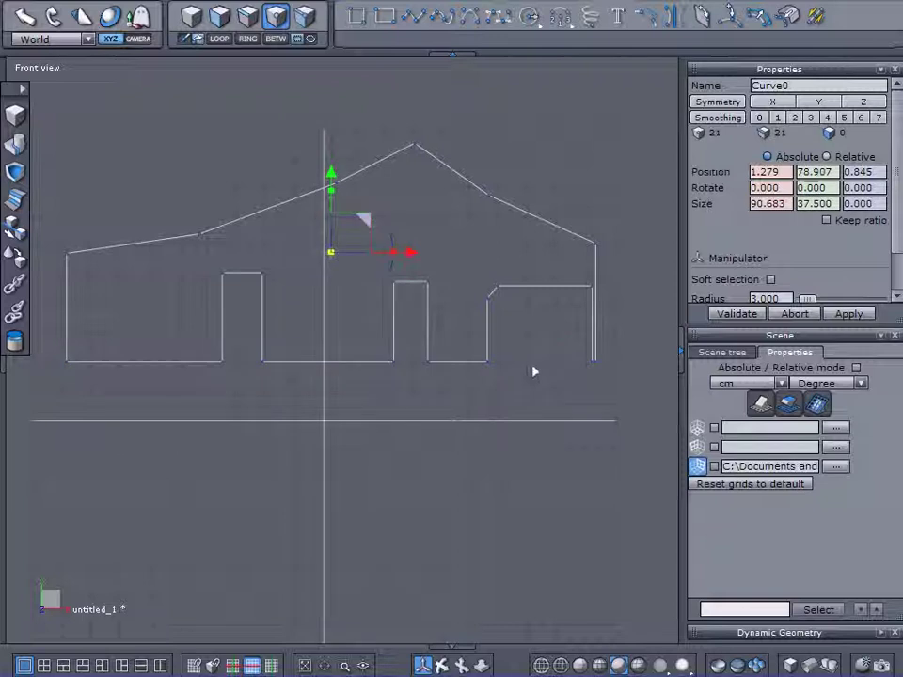
Show the front-view background image again behind the barn outline.
scroll(544, 322, up, 3)
scroll(544, 322, down, 2)
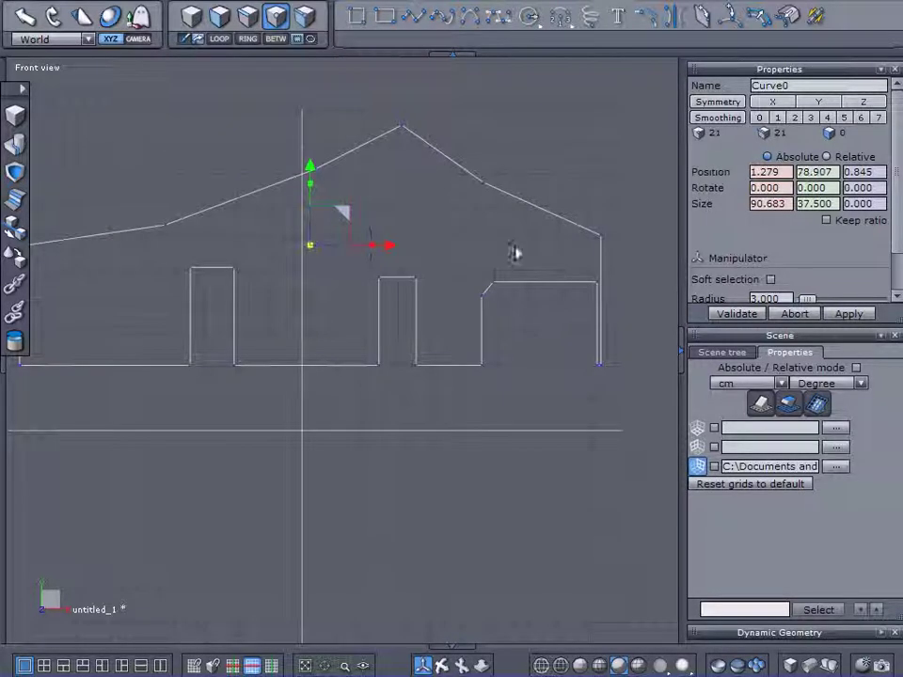
click(715, 466)
scroll(419, 302, up, 3)
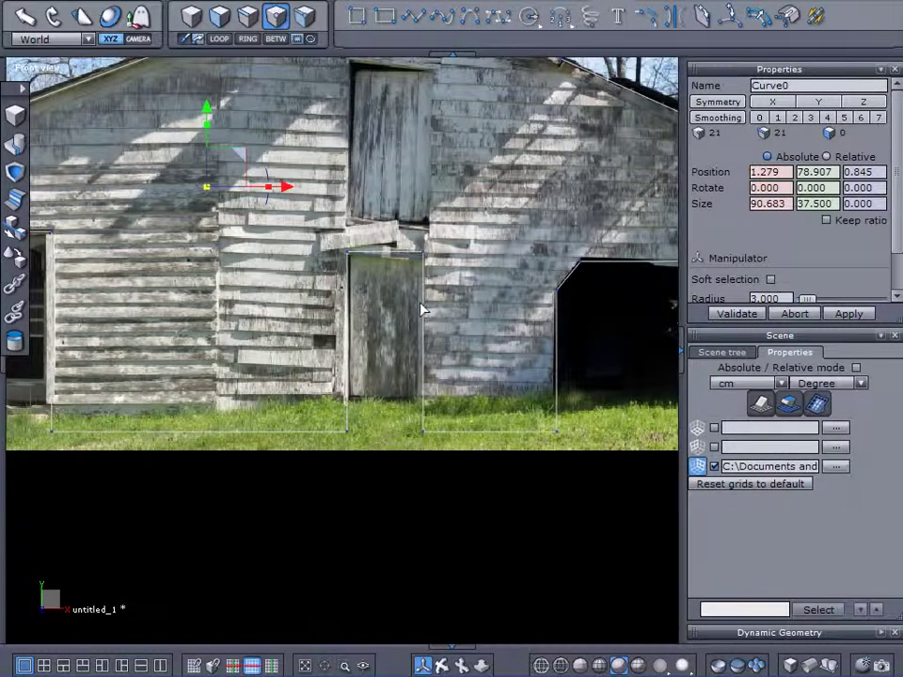
Try to widen the open doorway by shifting the two points of its right side to the right.
middle_drag(459, 322, 651, 328)
middle_drag(350, 328, 451, 328)
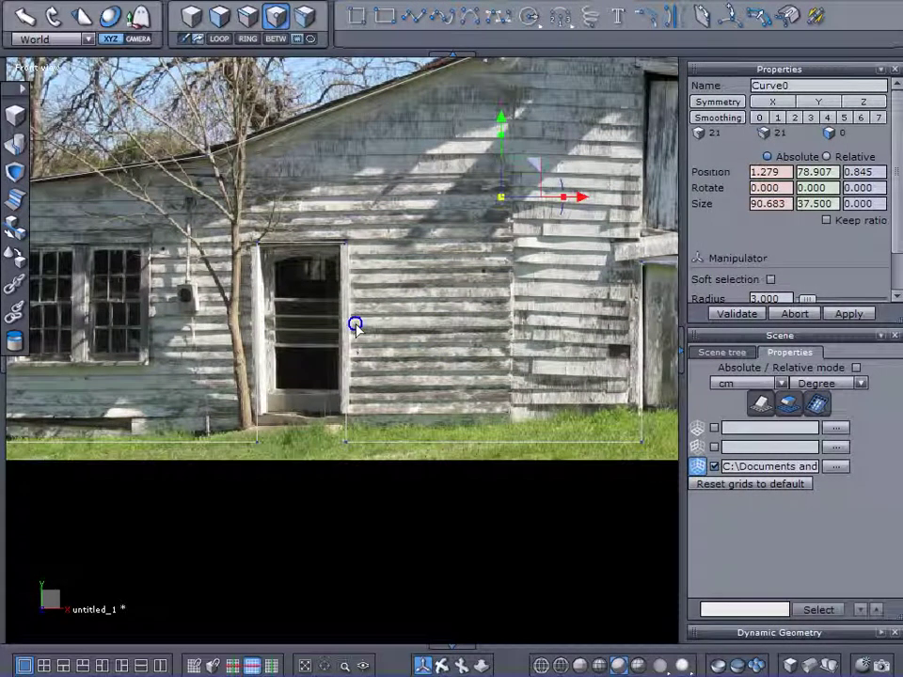
drag(391, 194, 316, 500)
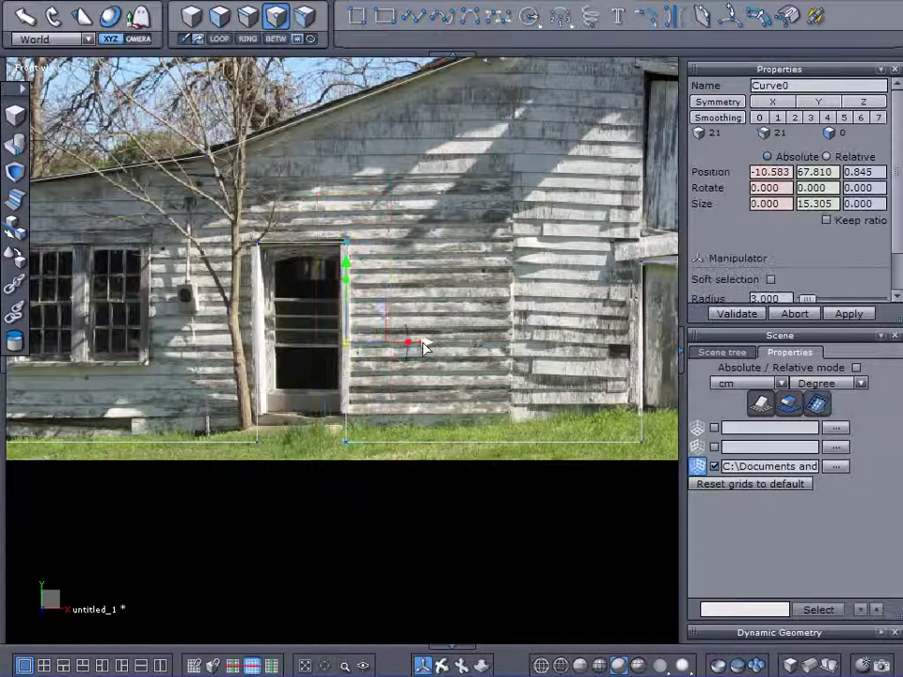
drag(424, 349, 463, 350)
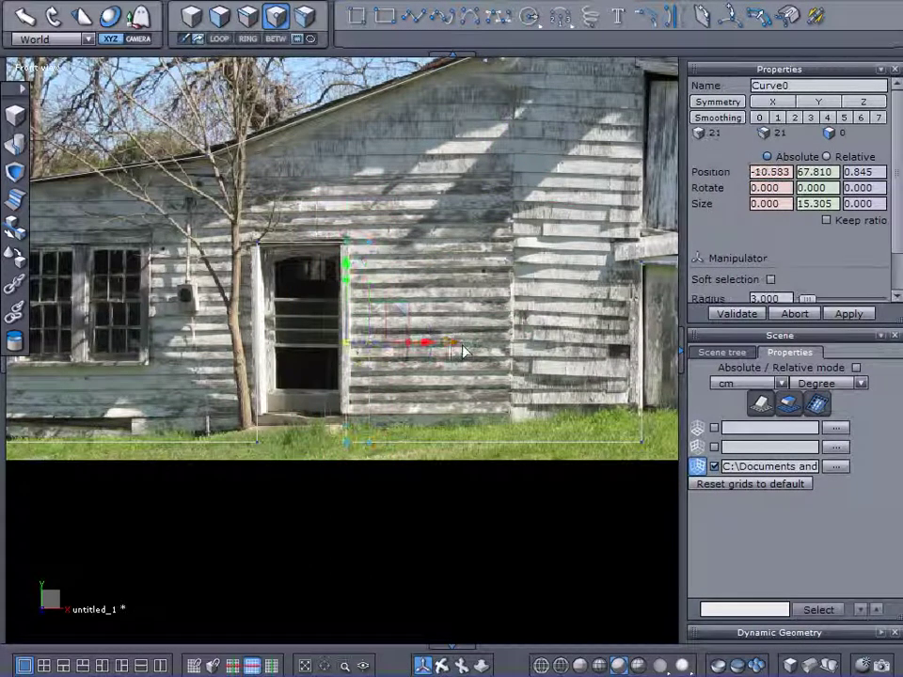
Draw a rectangle over the upper loft door, about 6.65 by 11.94 cm, with the Rectangle tool.
middle_drag(499, 399, 301, 398)
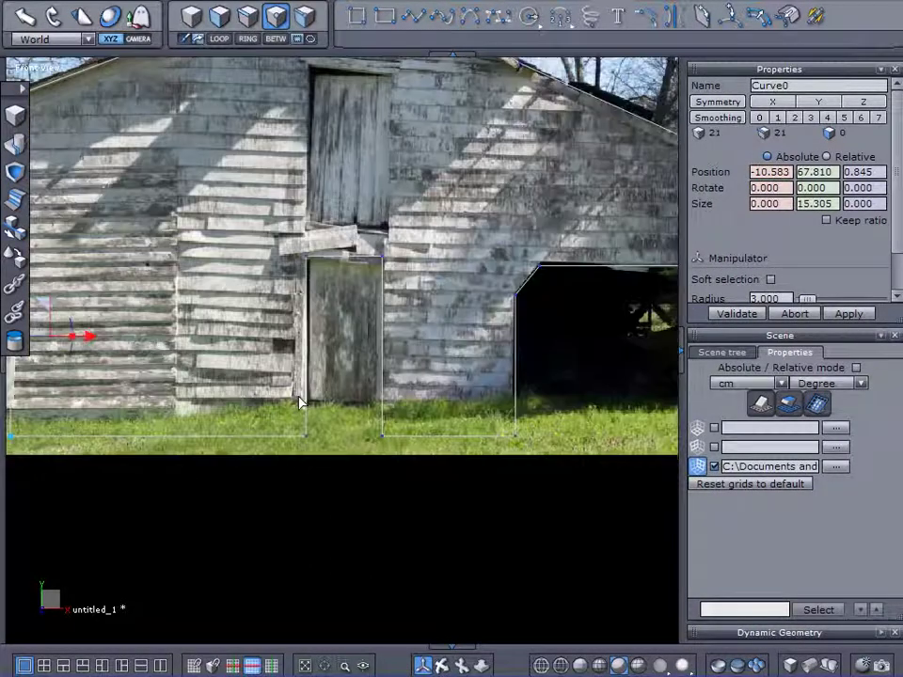
middle_drag(533, 384, 508, 467)
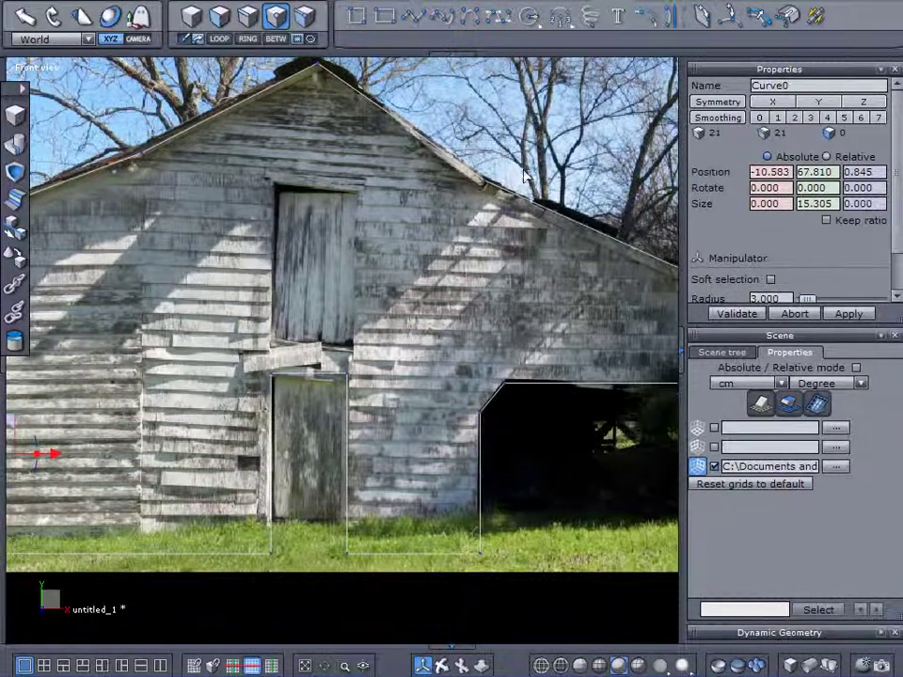
click(737, 354)
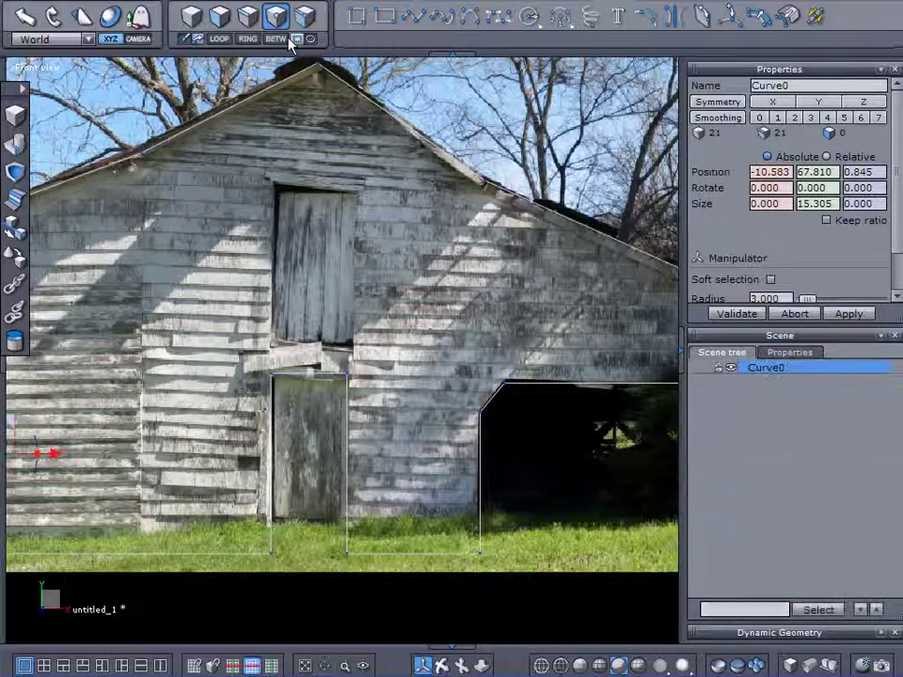
click(382, 17)
scroll(296, 192, up, 2)
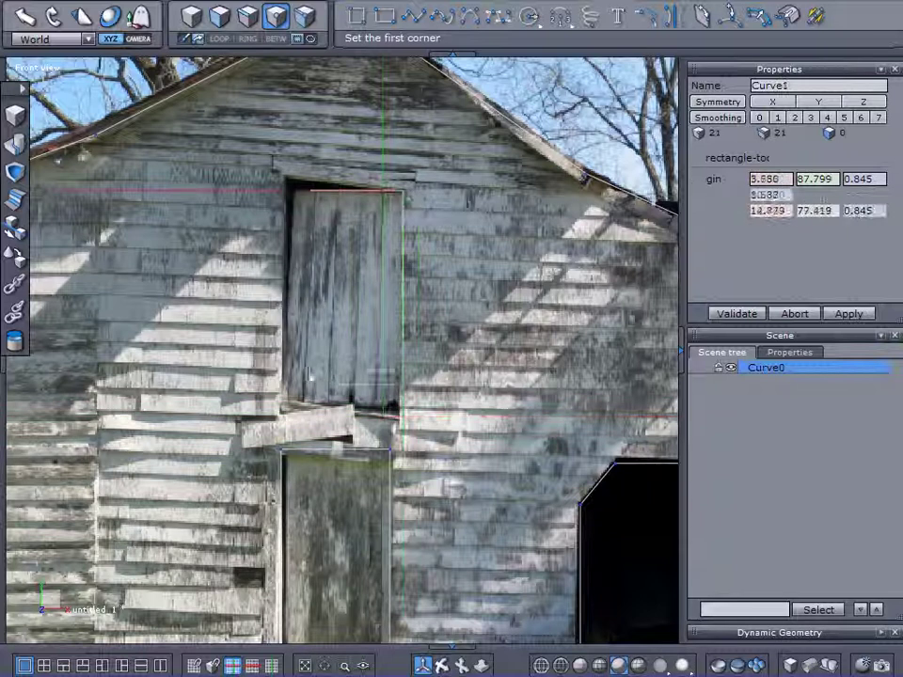
click(404, 195)
click(280, 412)
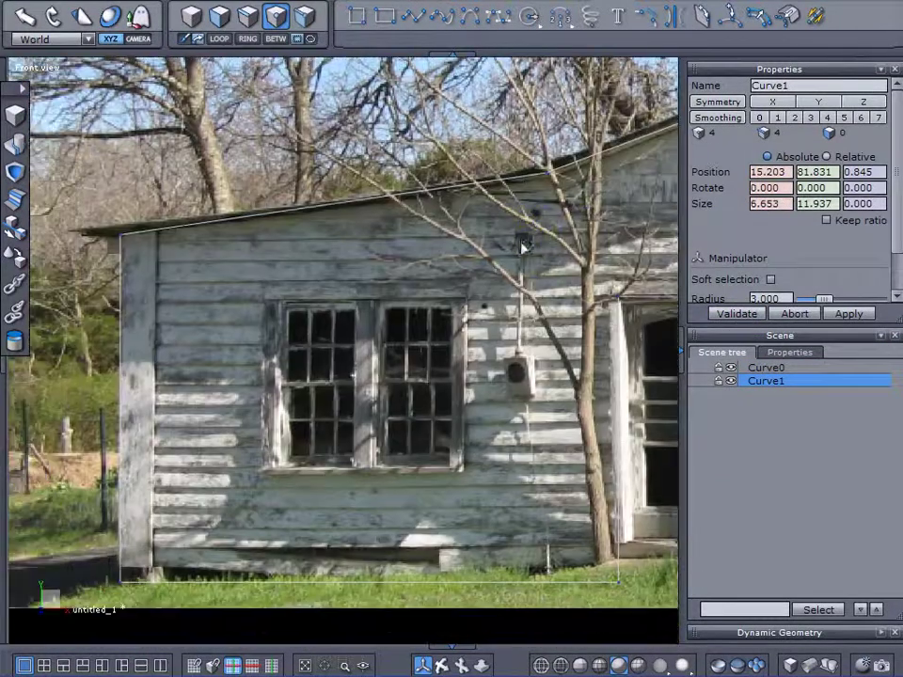
Draw a rectangle over the double window on the barn's left side, about 9.34 by 8.92 cm, and validate it.
click(395, 27)
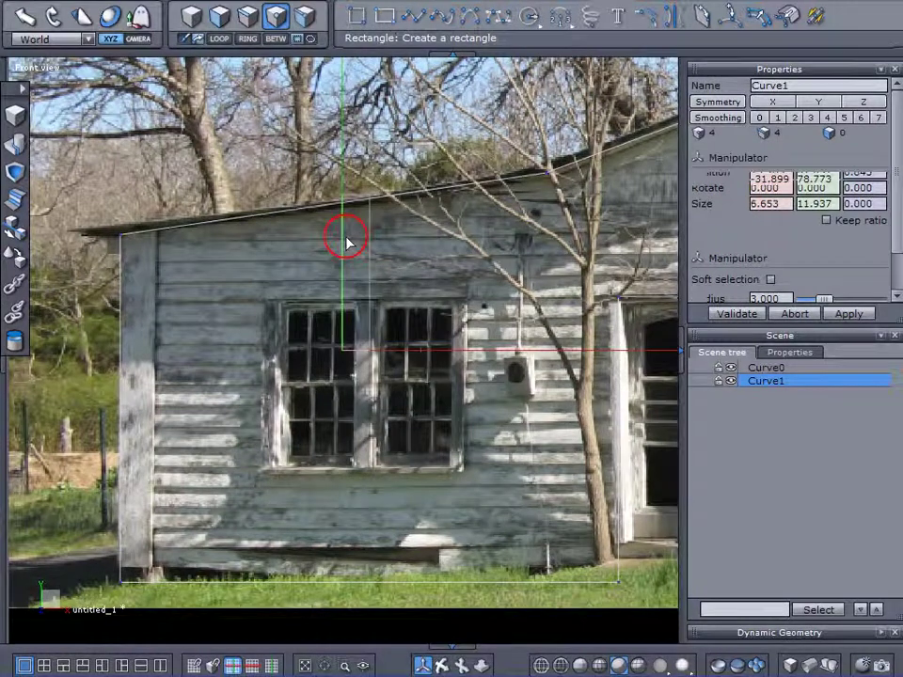
click(279, 303)
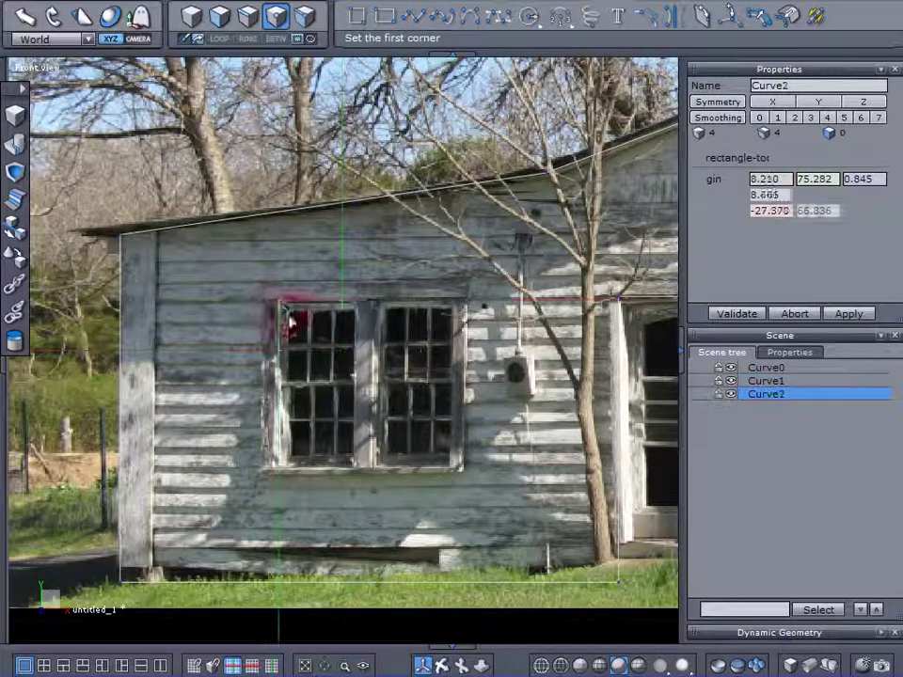
click(460, 470)
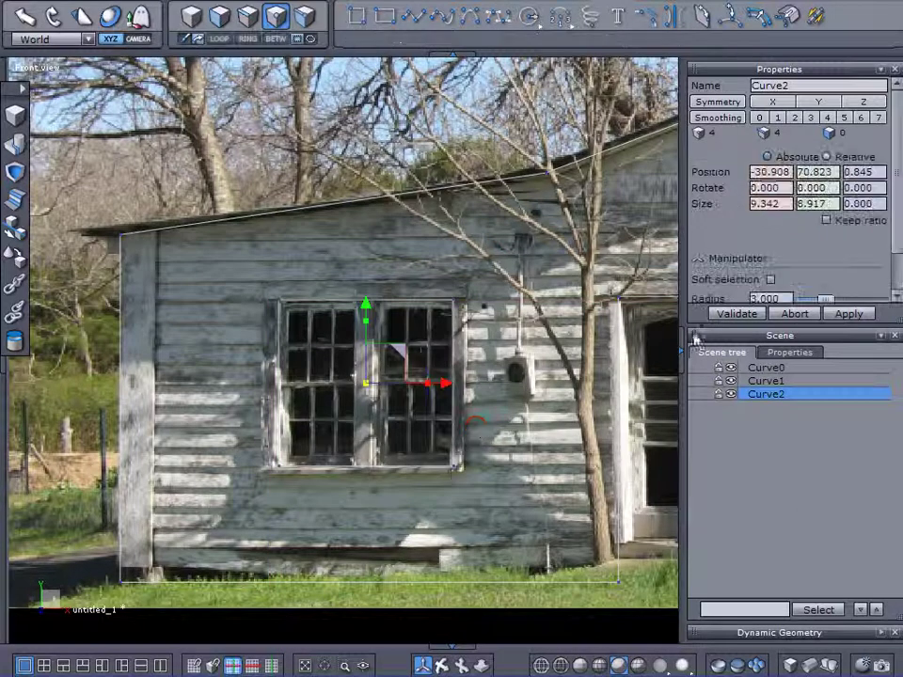
click(744, 317)
Hide the front-view background image and return to the list of scene objects.
scroll(499, 362, down, 3)
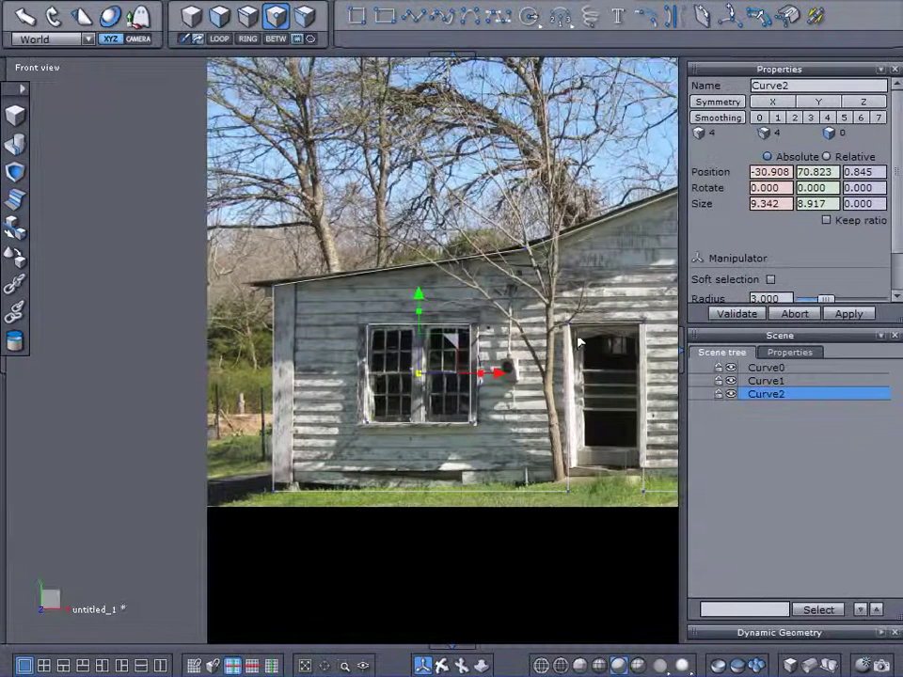
middle_drag(580, 340, 540, 310)
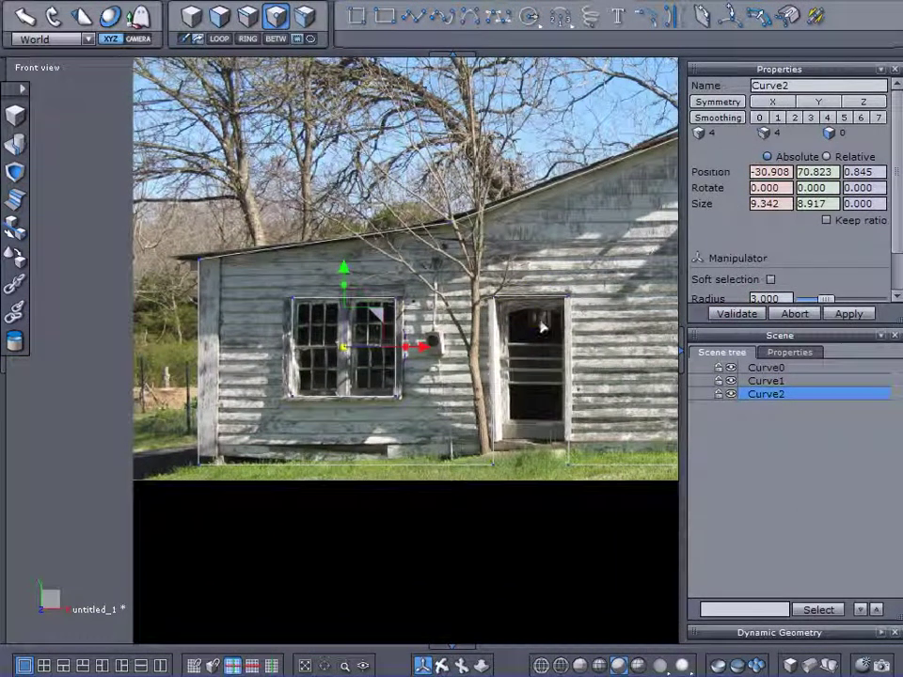
click(780, 352)
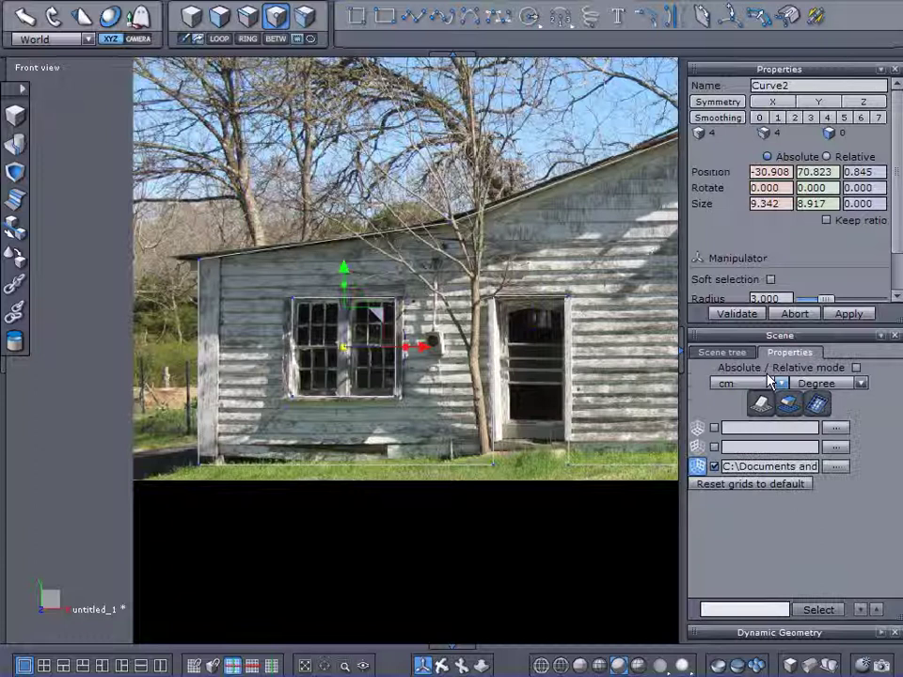
click(715, 466)
click(722, 352)
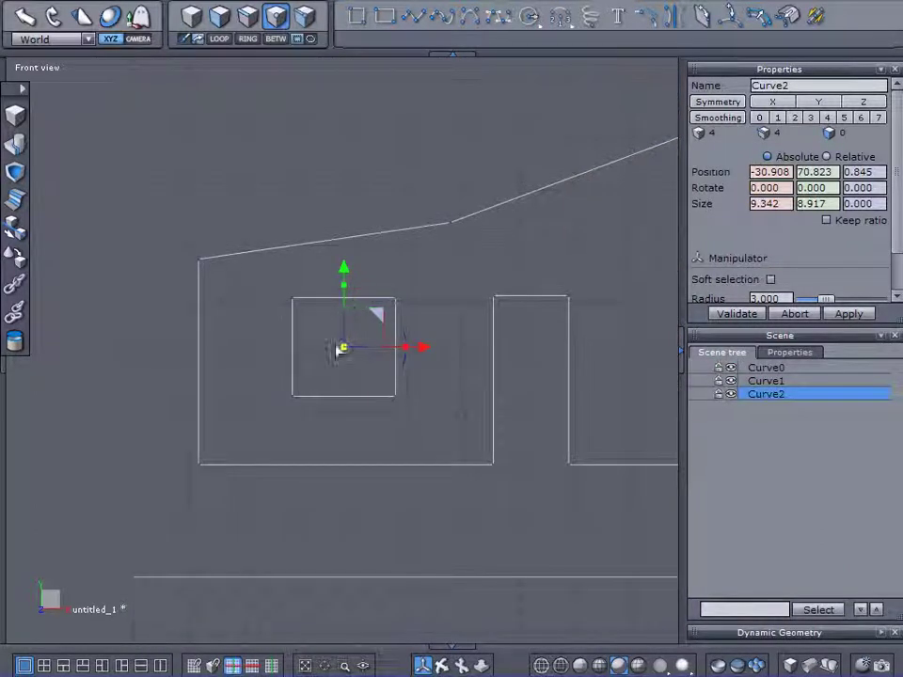
Try moving the window rectangle right over the open doorway to an X position of about -13.8, and undo the move.
drag(423, 351, 607, 350)
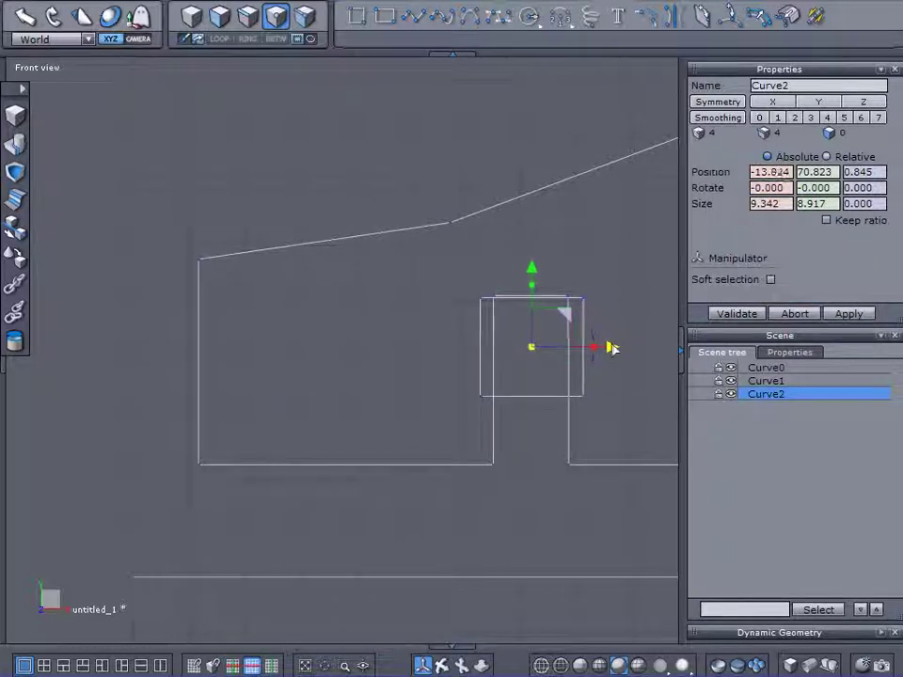
key(ctrl+z)
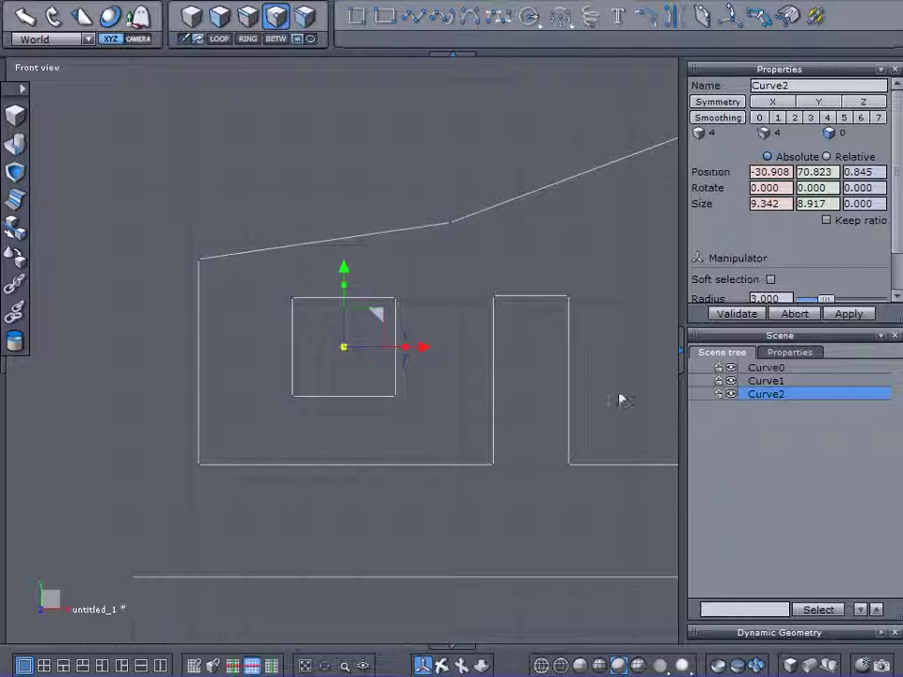
Paste a copy of the window rectangle and move it right over the open doorway to an X position of about -14.08.
key(ctrl+v)
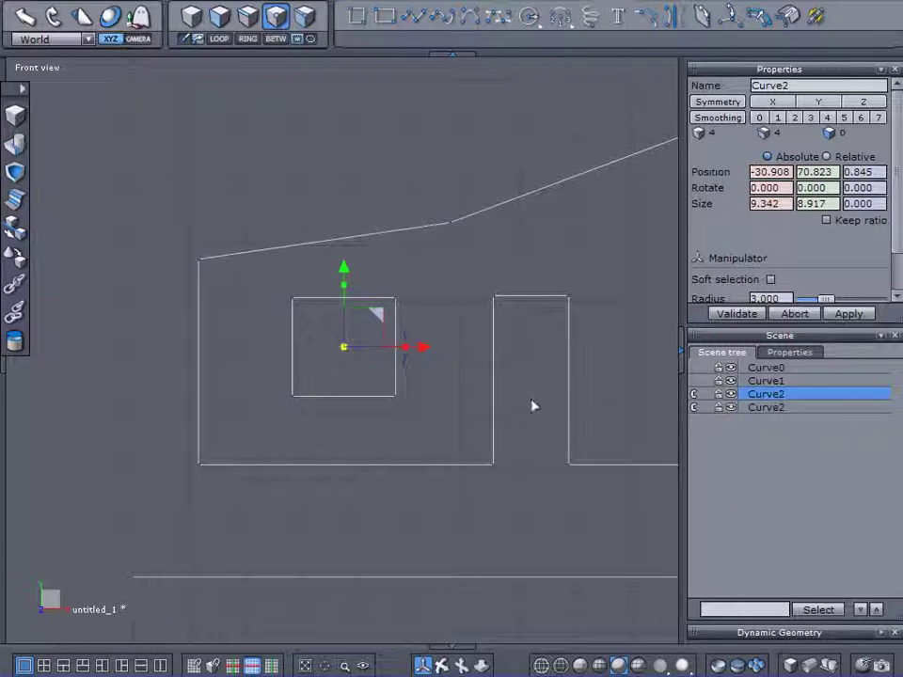
click(748, 408)
shift+click(742, 396)
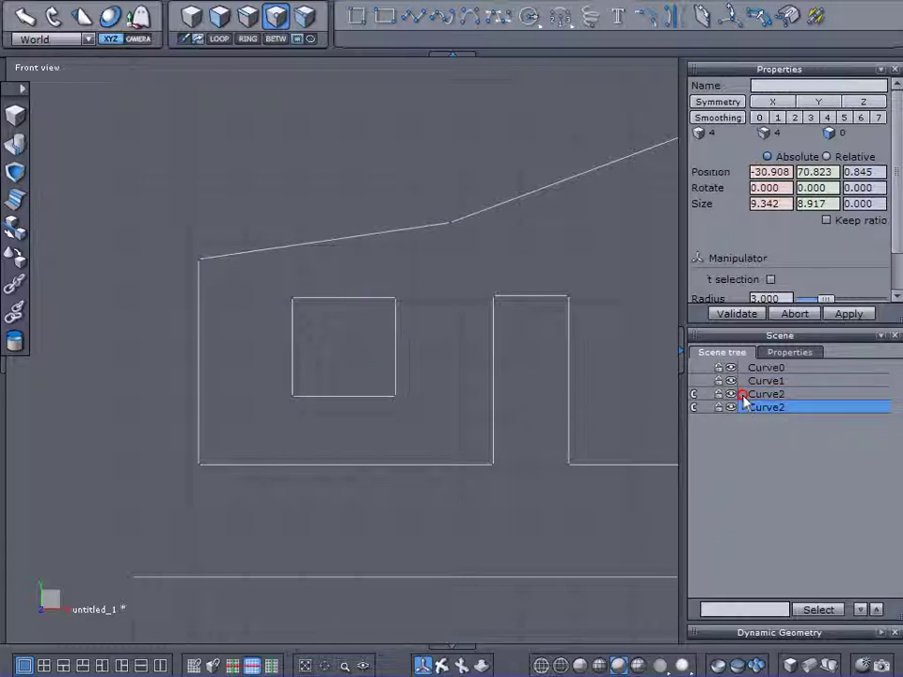
click(750, 409)
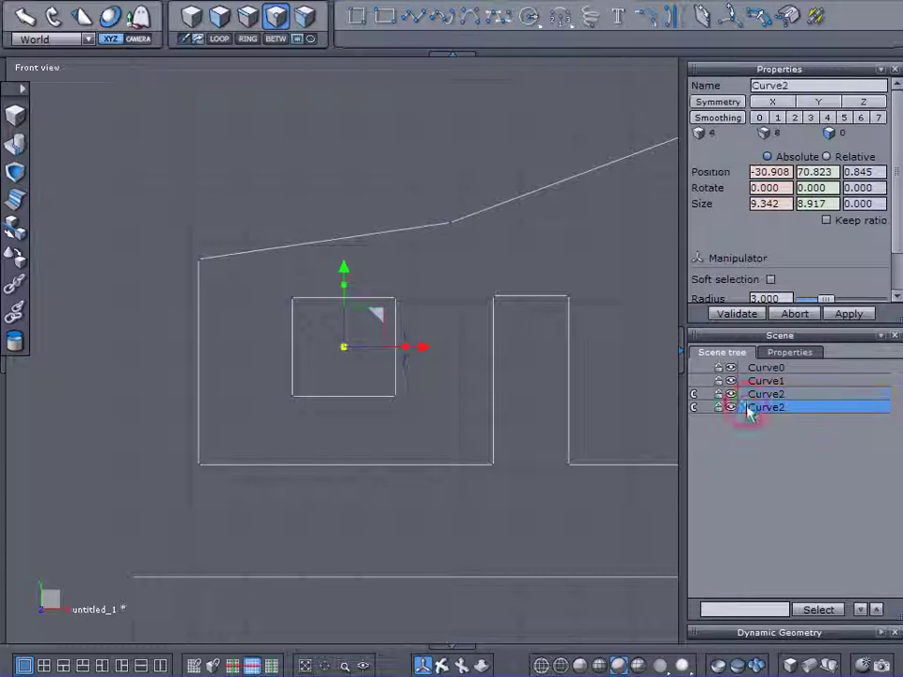
drag(435, 363, 612, 368)
Select both window rectangles and move them up to a Y position of about 71.01, level with the doorway's top edge.
click(744, 395)
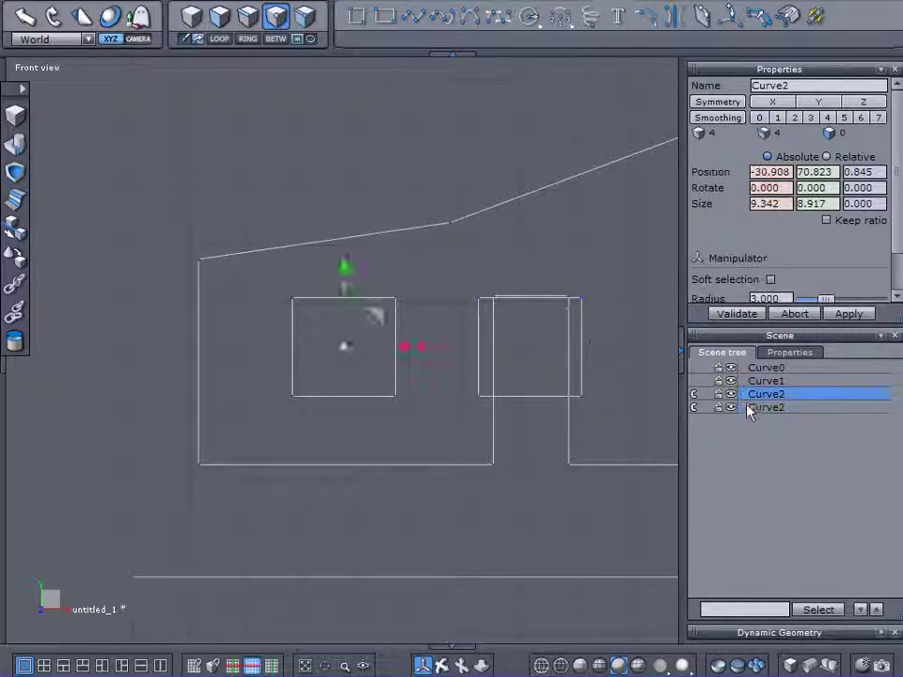
ctrl+click(742, 408)
scroll(511, 327, up, 3)
scroll(515, 324, up, 3)
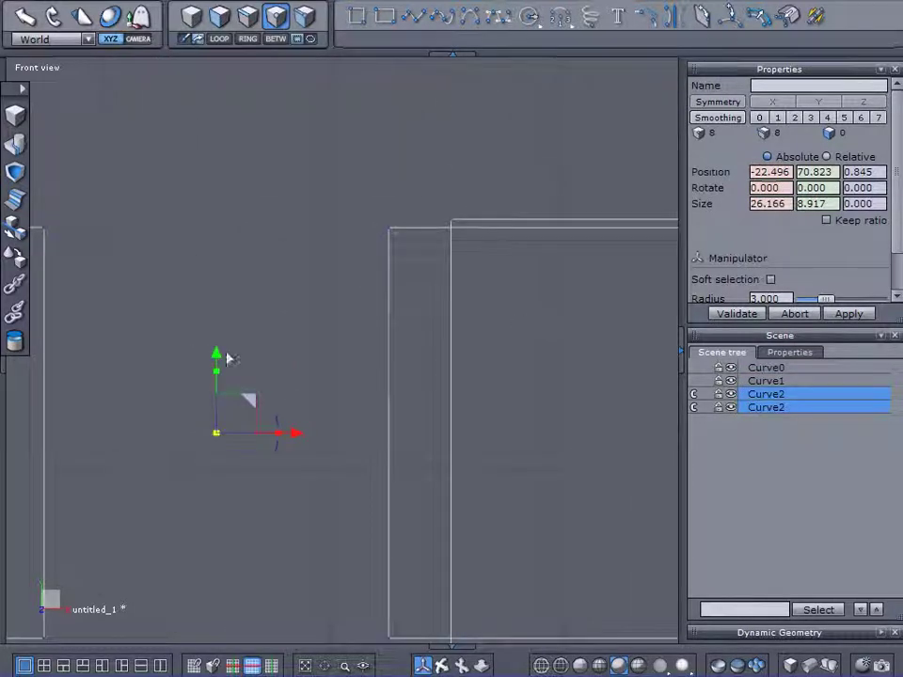
drag(218, 354, 232, 348)
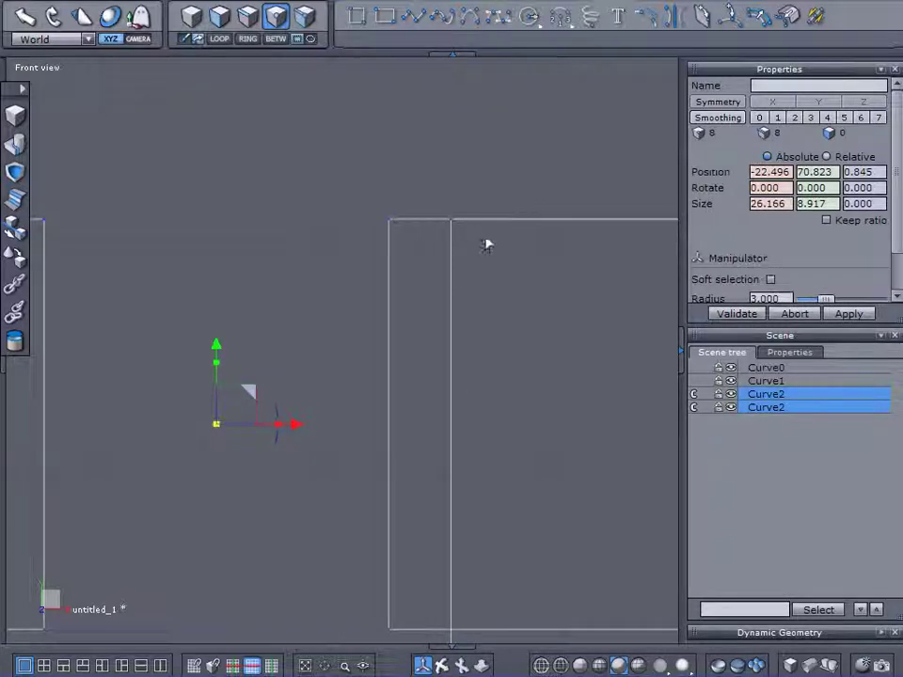
Delete the copied window rectangle lying over the doorway.
click(743, 408)
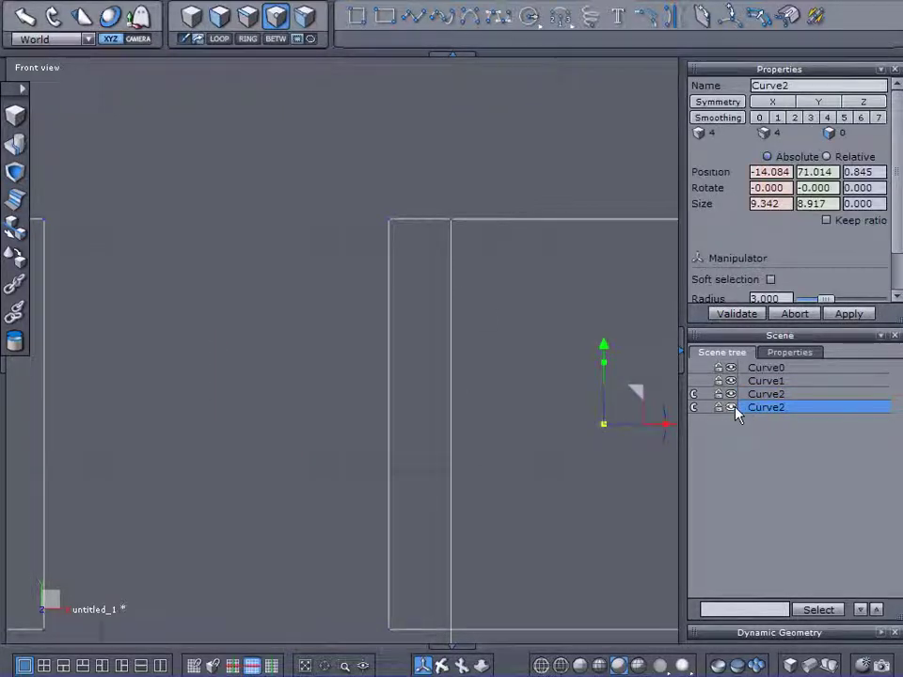
click(194, 19)
key(Delete)
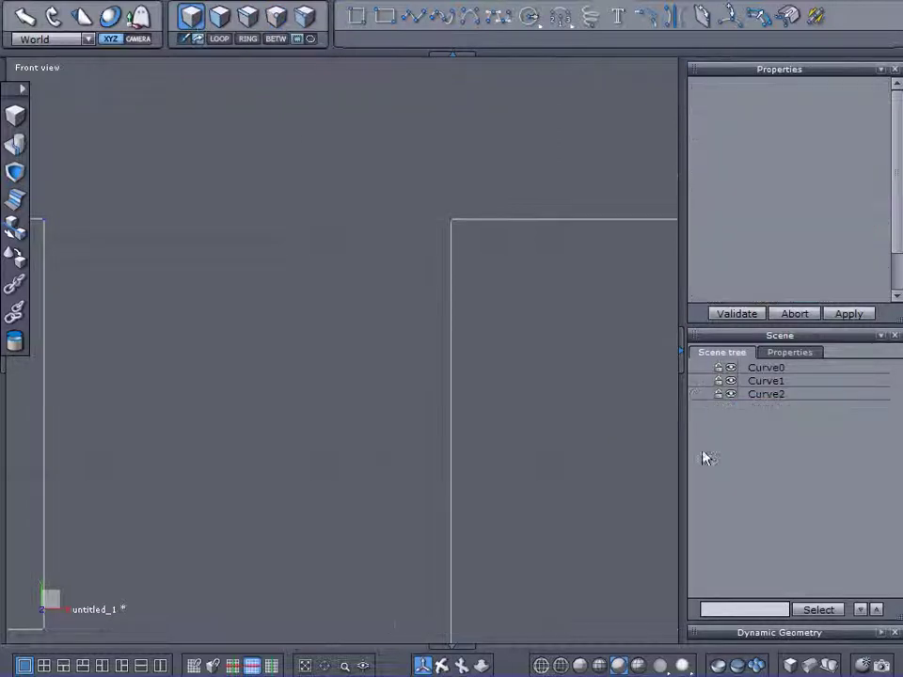
Show the front-view background image to compare the loft door and the door below with the photo, and hide it again.
scroll(518, 369, down, 5)
middle_drag(543, 376, 403, 342)
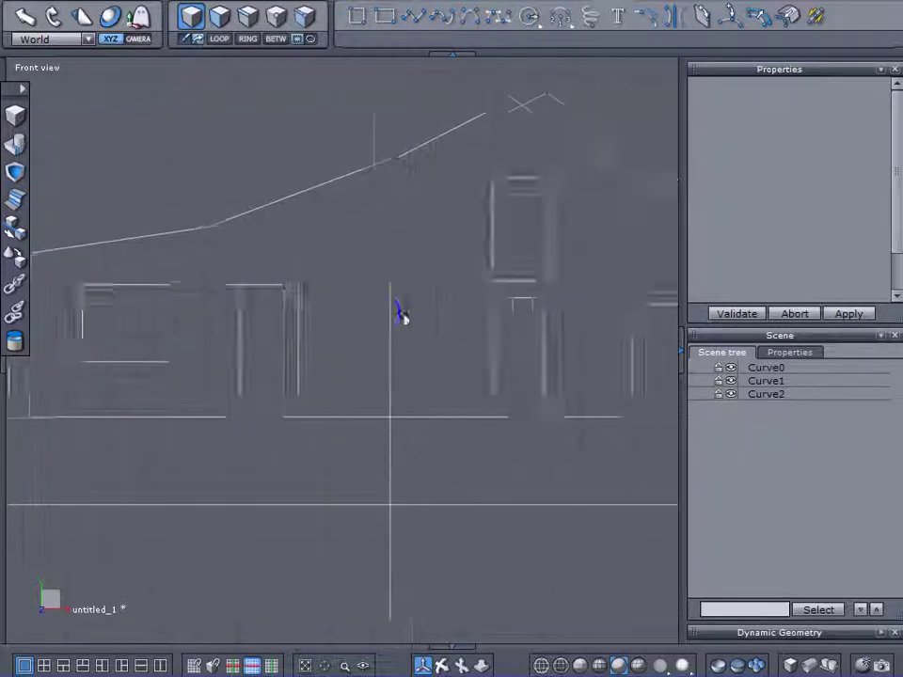
scroll(519, 297, up, 3)
middle_drag(552, 307, 508, 328)
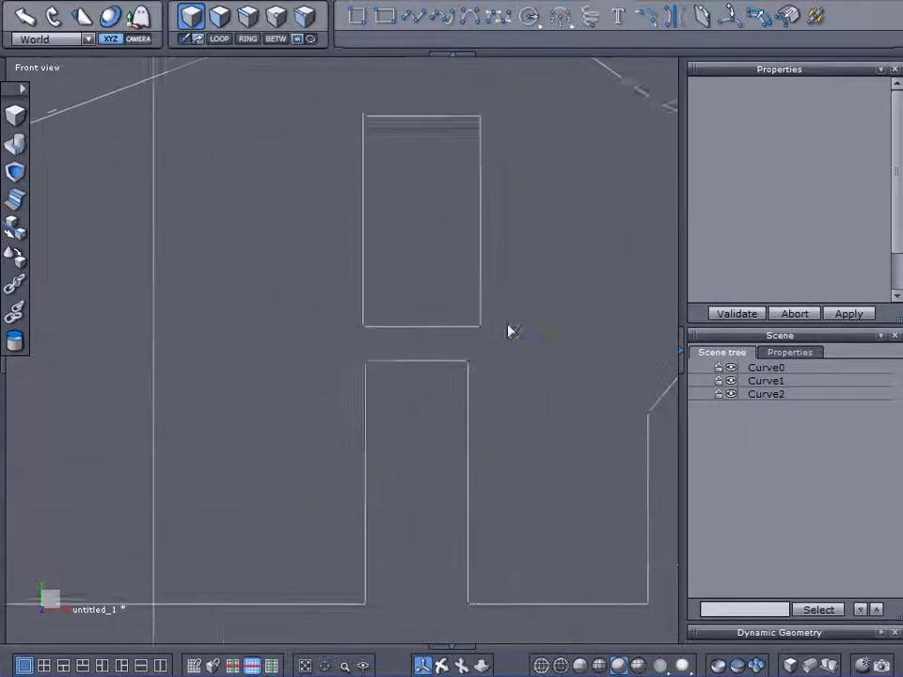
click(782, 354)
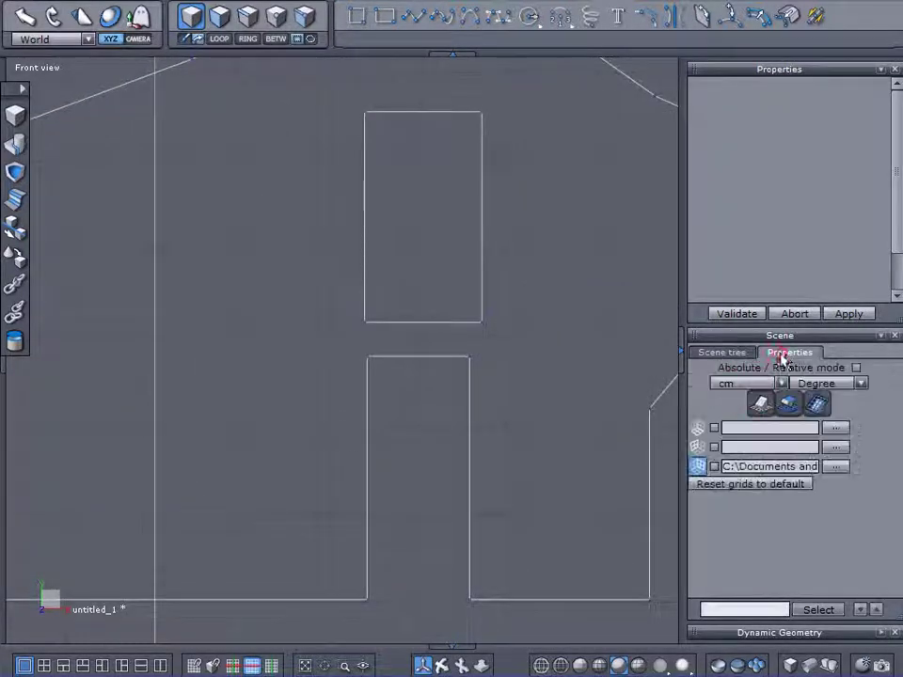
click(714, 467)
scroll(514, 325, up, 4)
scroll(512, 320, down, 3)
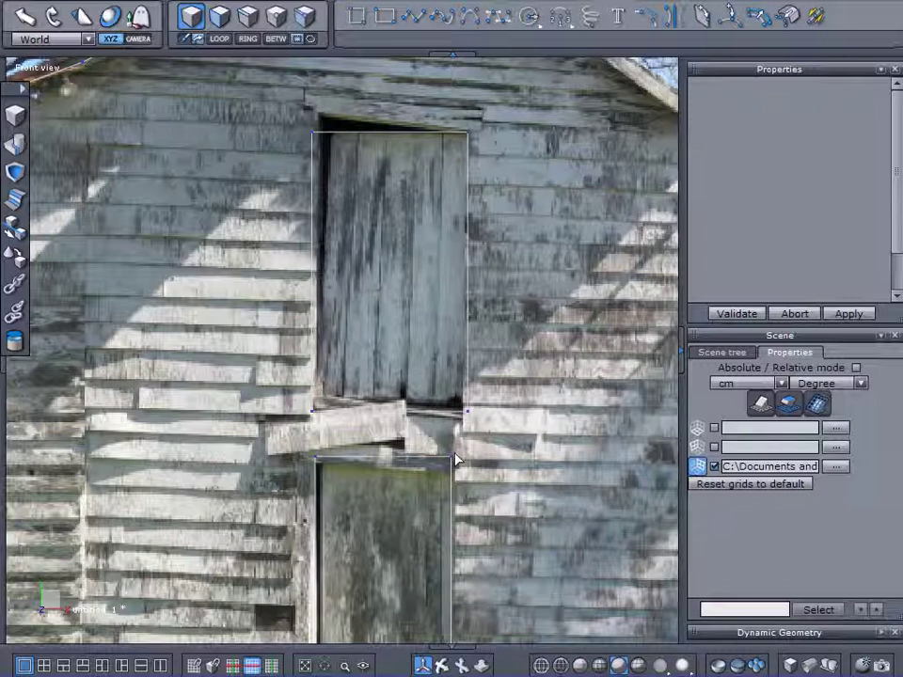
click(741, 354)
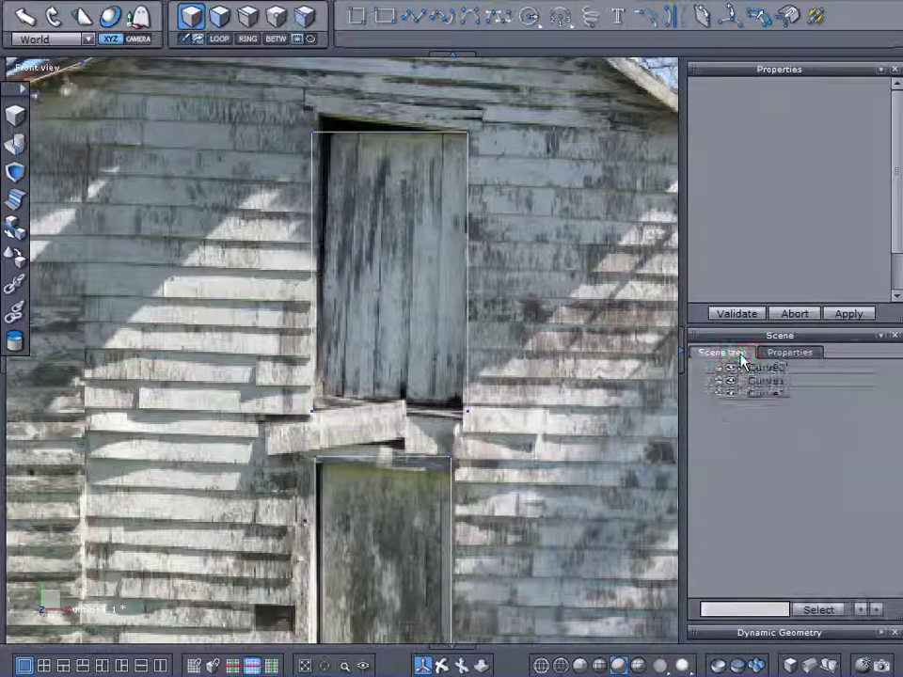
click(776, 355)
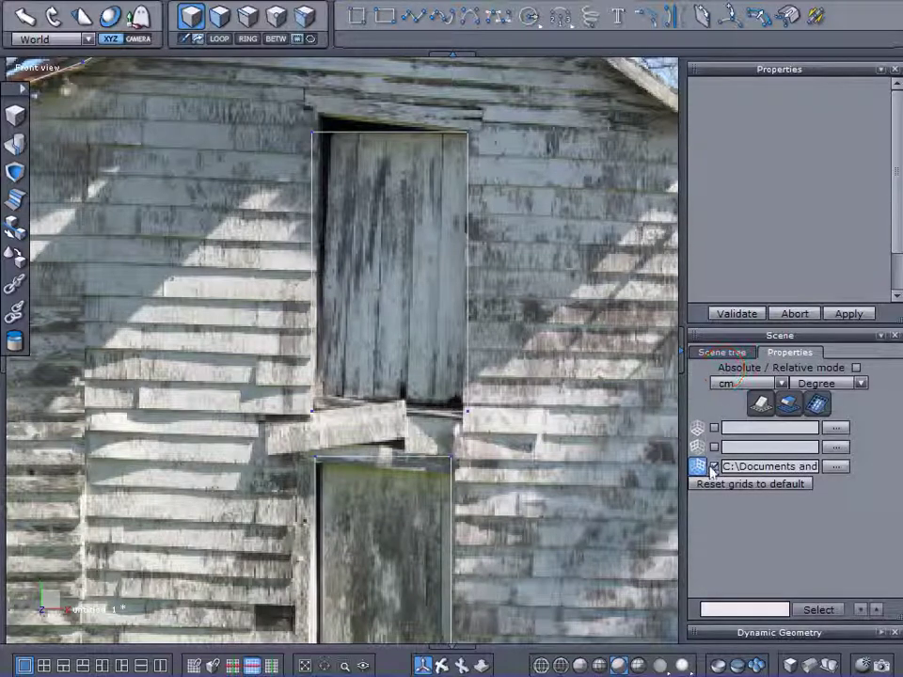
click(714, 466)
click(713, 354)
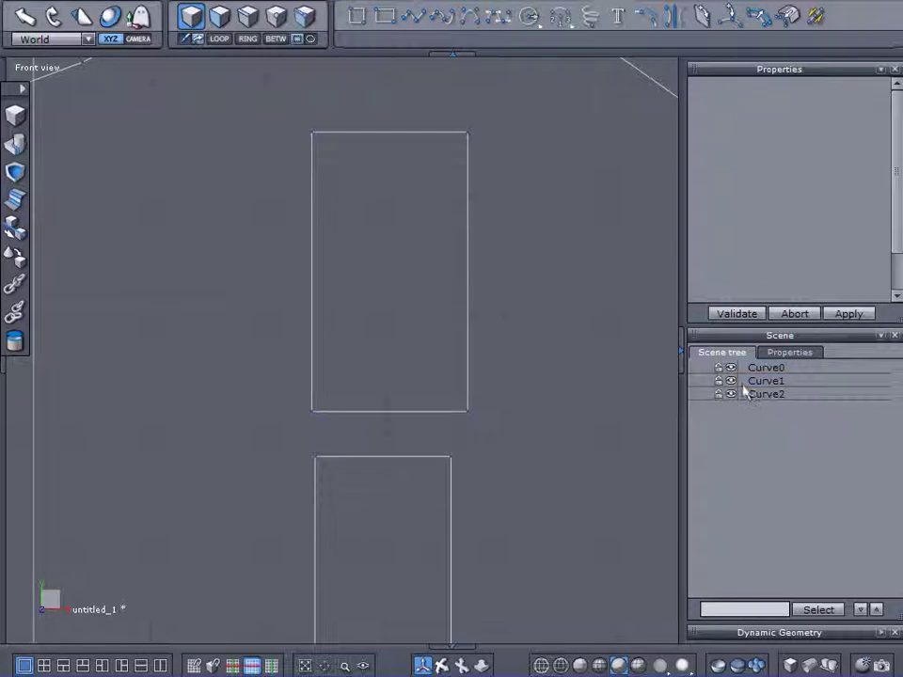
Select the barn outline's point at the upper-right corner of the door below the loft door and copy its X position.
click(744, 384)
middle_drag(517, 379, 550, 348)
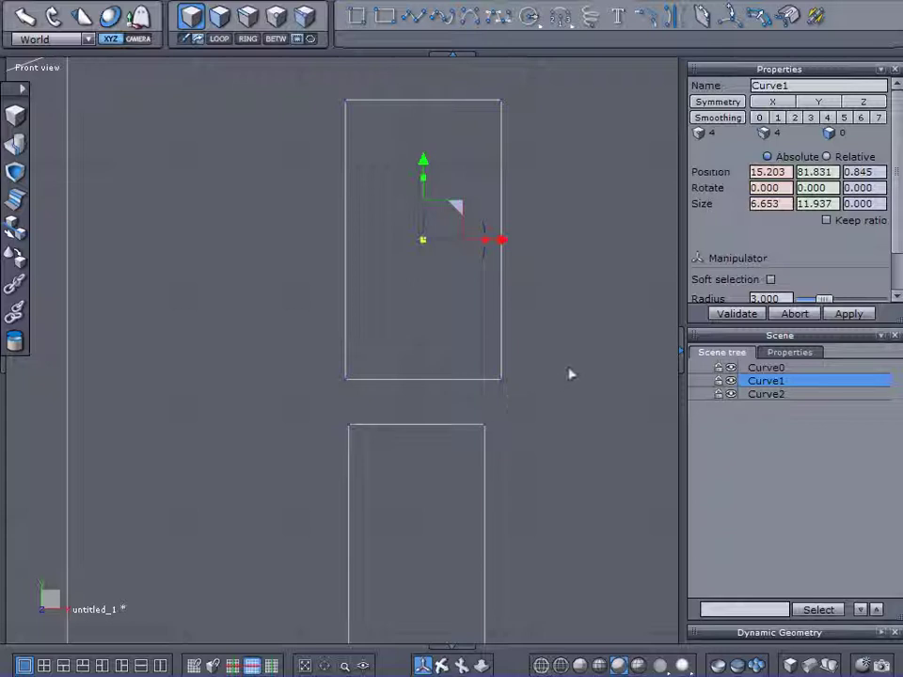
middle_drag(572, 325, 515, 366)
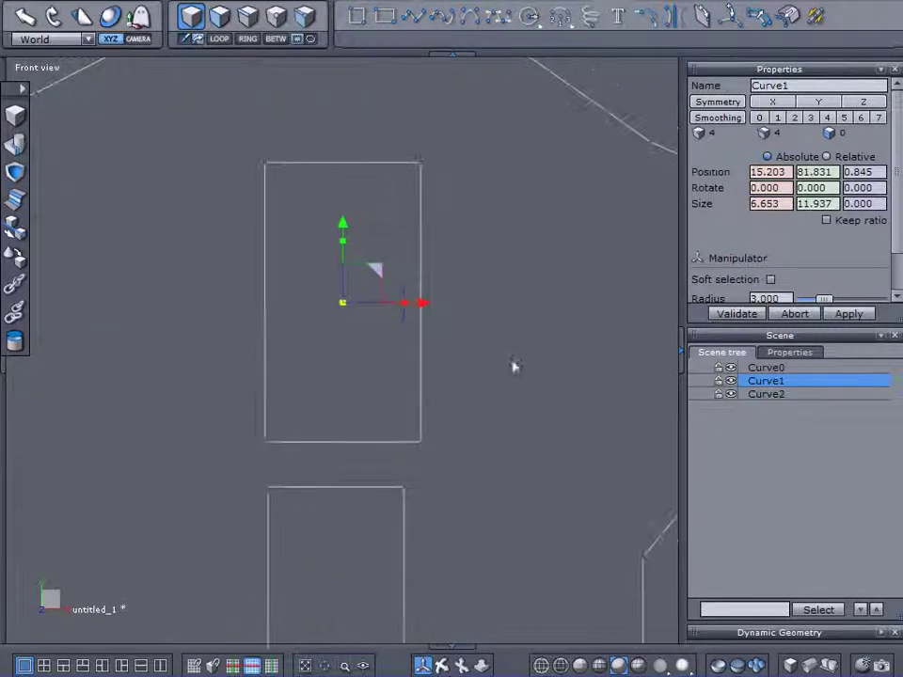
click(752, 368)
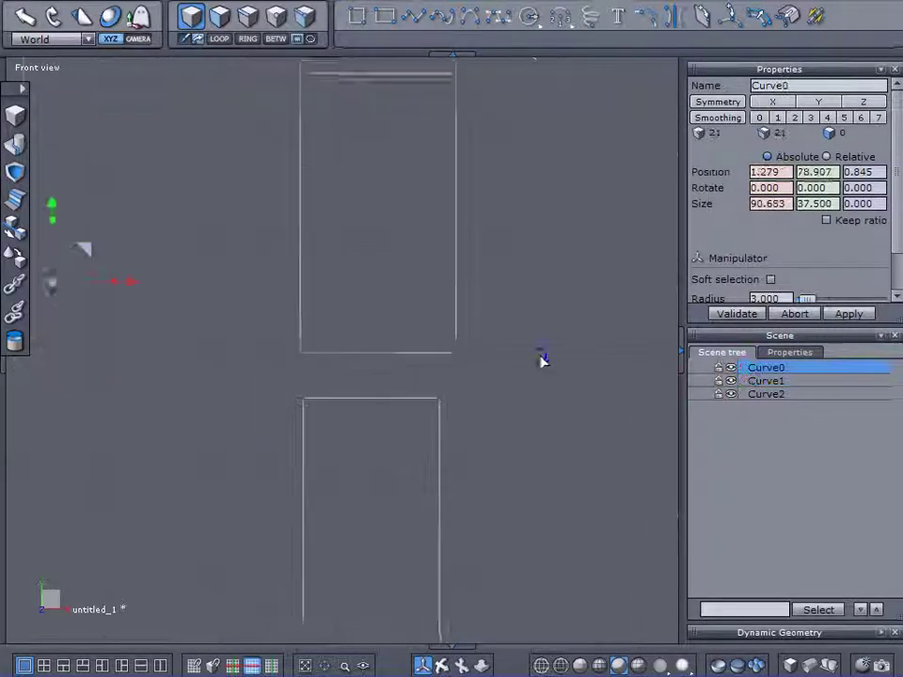
click(276, 19)
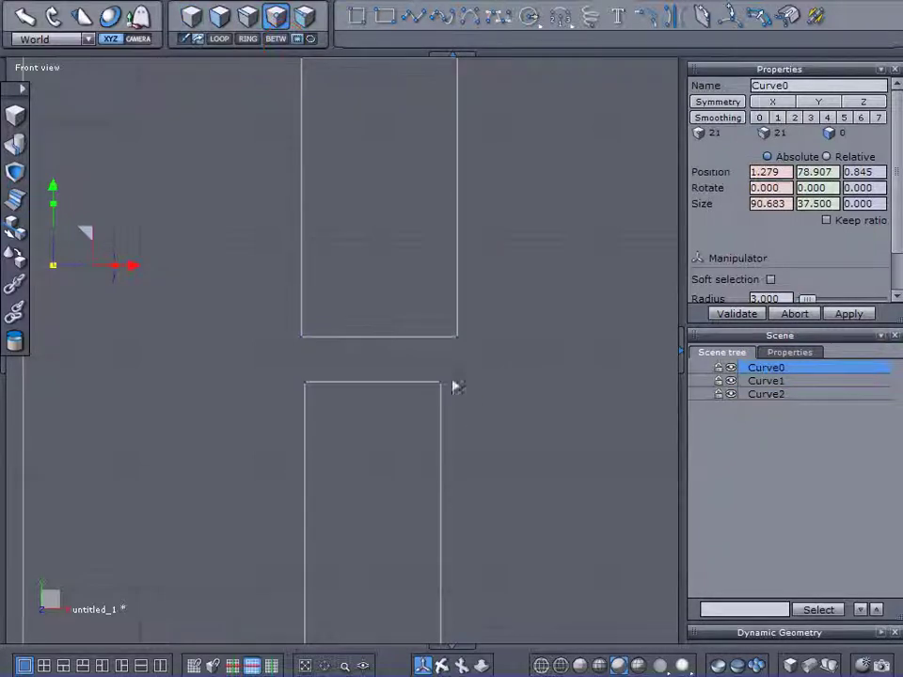
drag(458, 386, 426, 359)
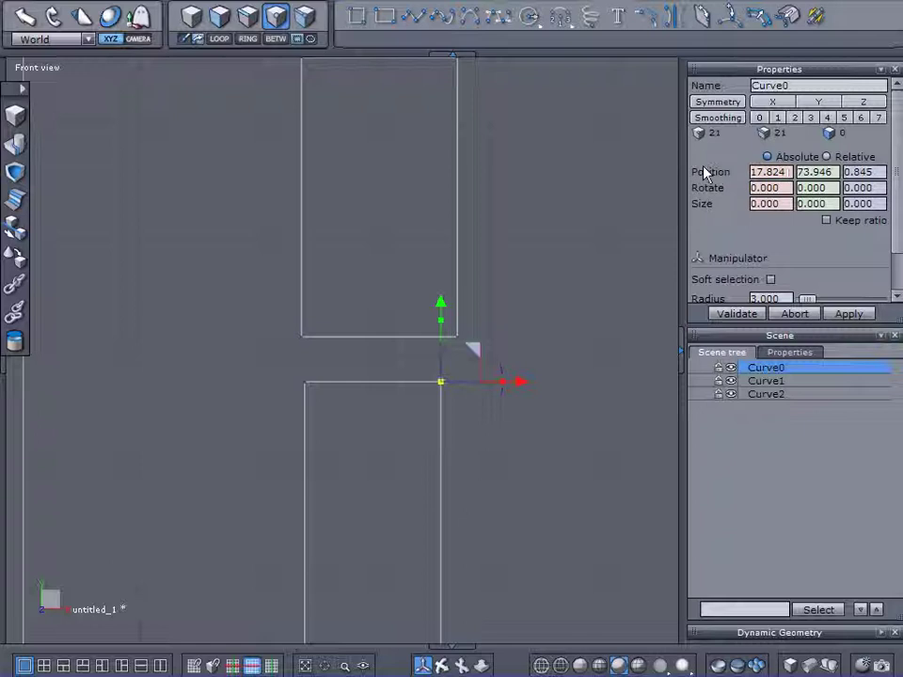
click(785, 172)
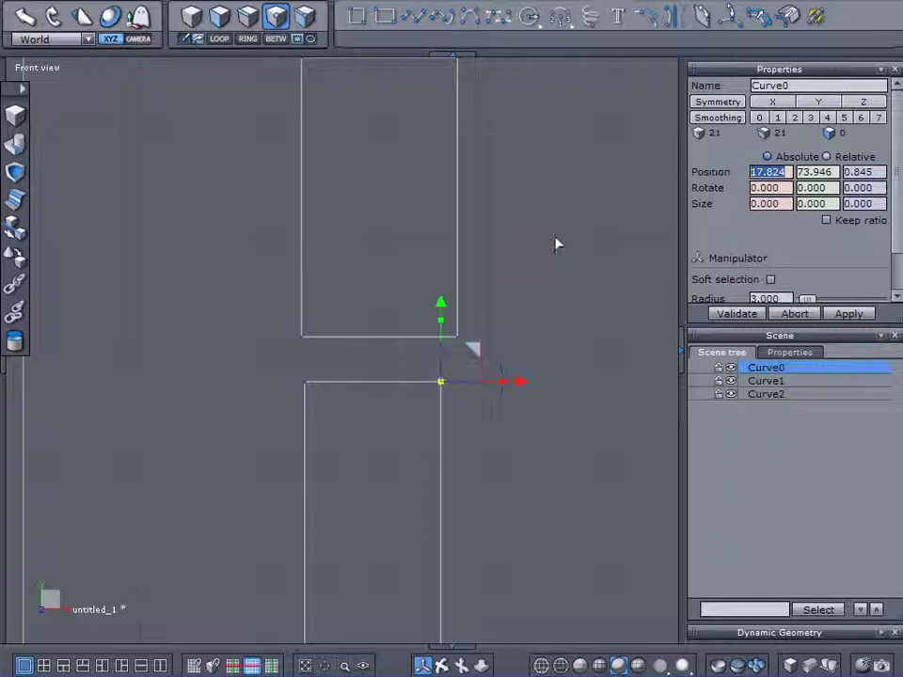
Set the X position of the loft door rectangle's two right-hand points to 17.824.
click(753, 381)
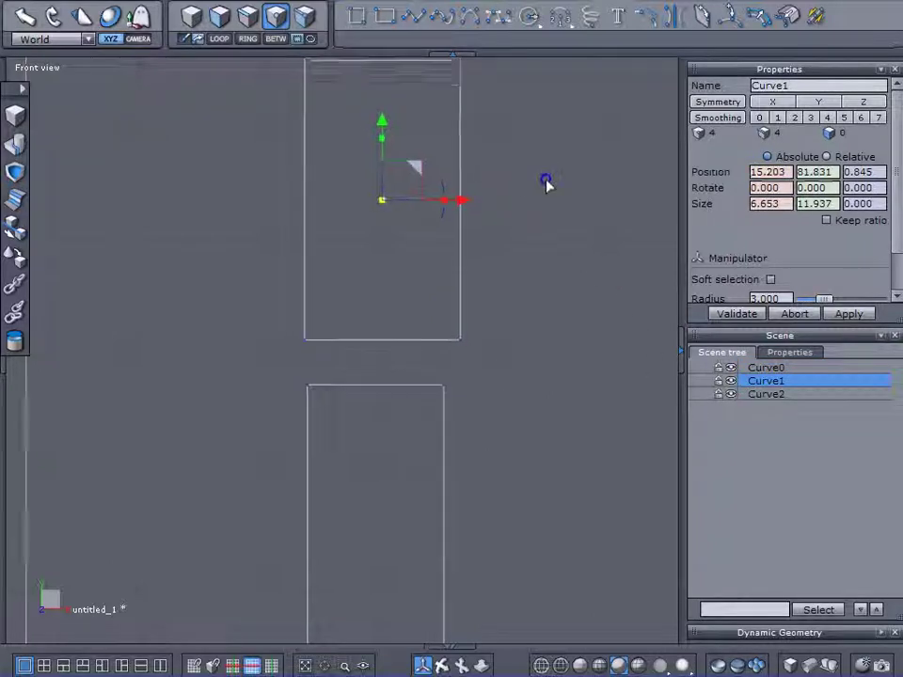
middle_drag(545, 182, 549, 266)
drag(555, 99, 457, 450)
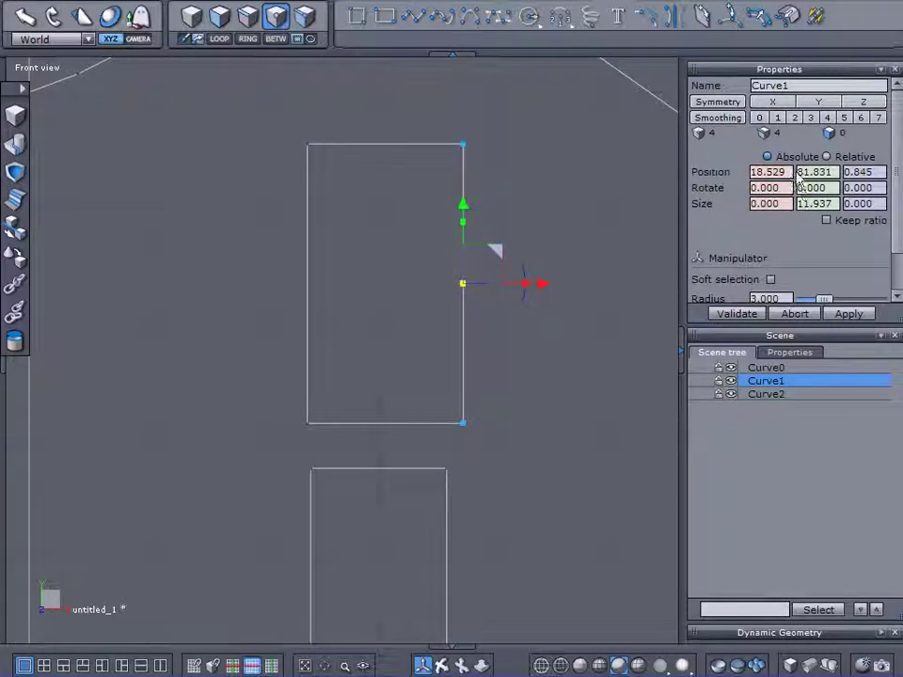
drag(791, 173, 699, 185)
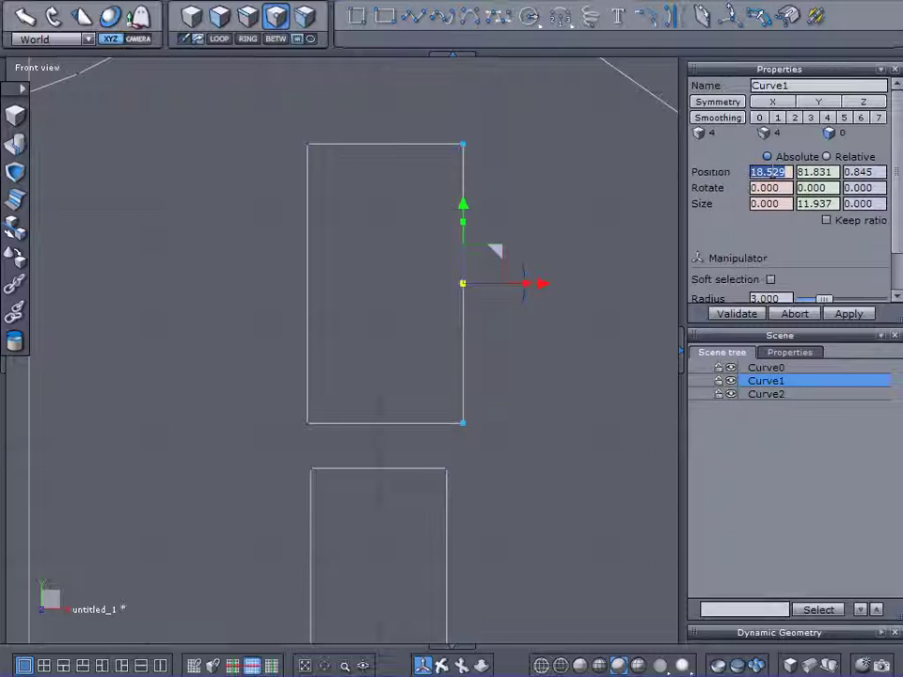
text(17.824)
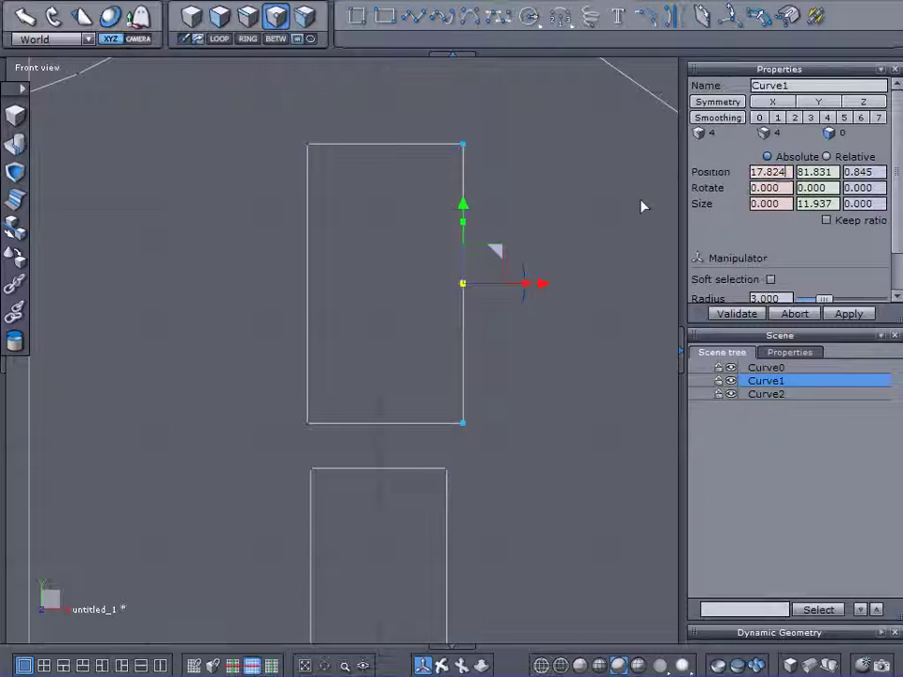
key(Return)
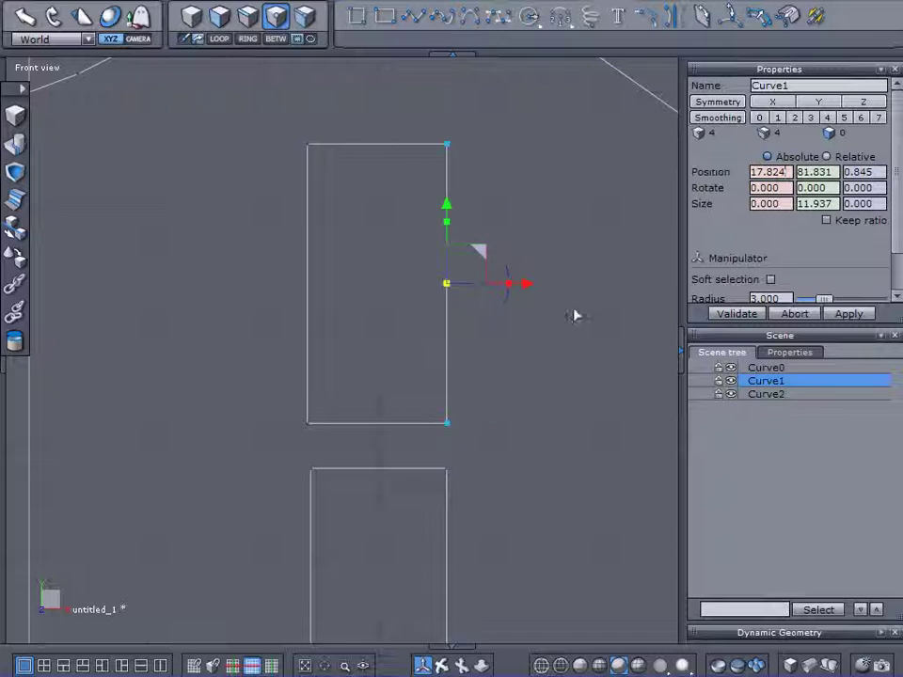
Select the barn outline's point at the upper-left corner of the door below the loft door and copy its X position.
click(748, 368)
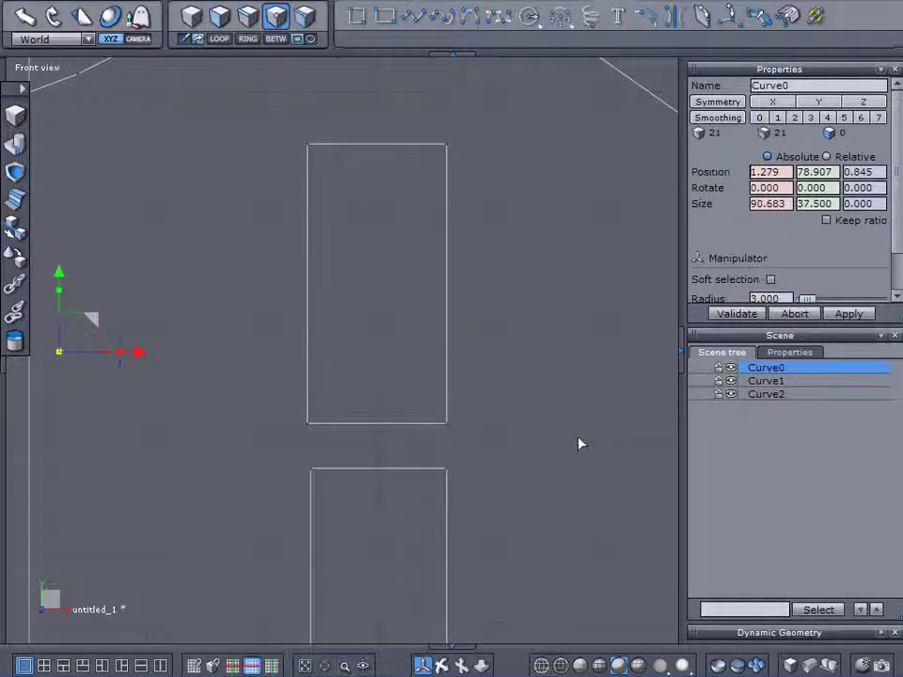
middle_drag(579, 443, 596, 282)
drag(307, 233, 386, 276)
click(768, 171)
key(ctrl+c)
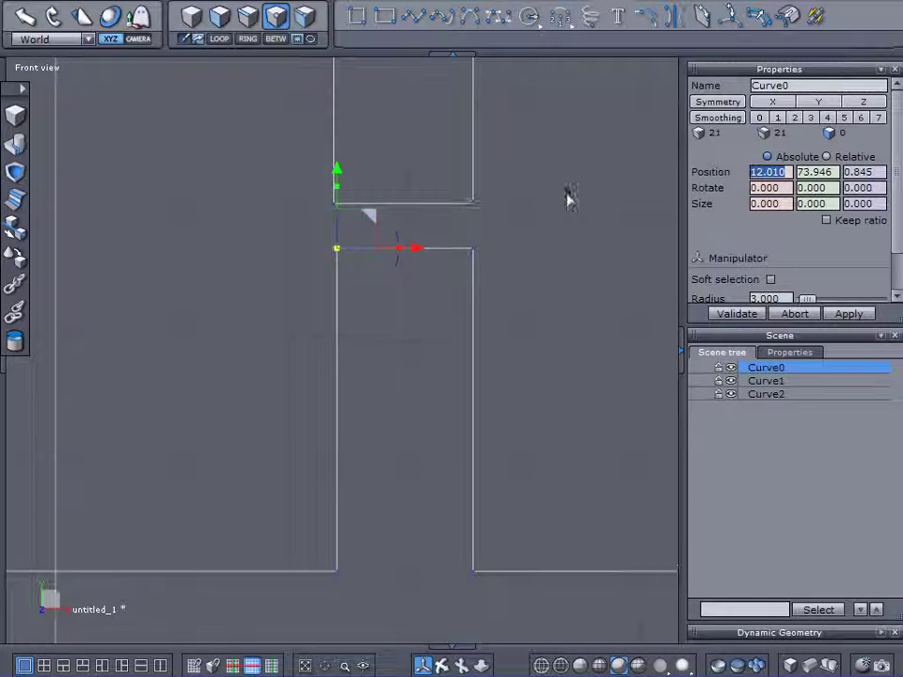
Set the X position of the loft door rectangle's two left-hand points to 12.010 and deselect them.
middle_drag(569, 196, 555, 323)
click(764, 381)
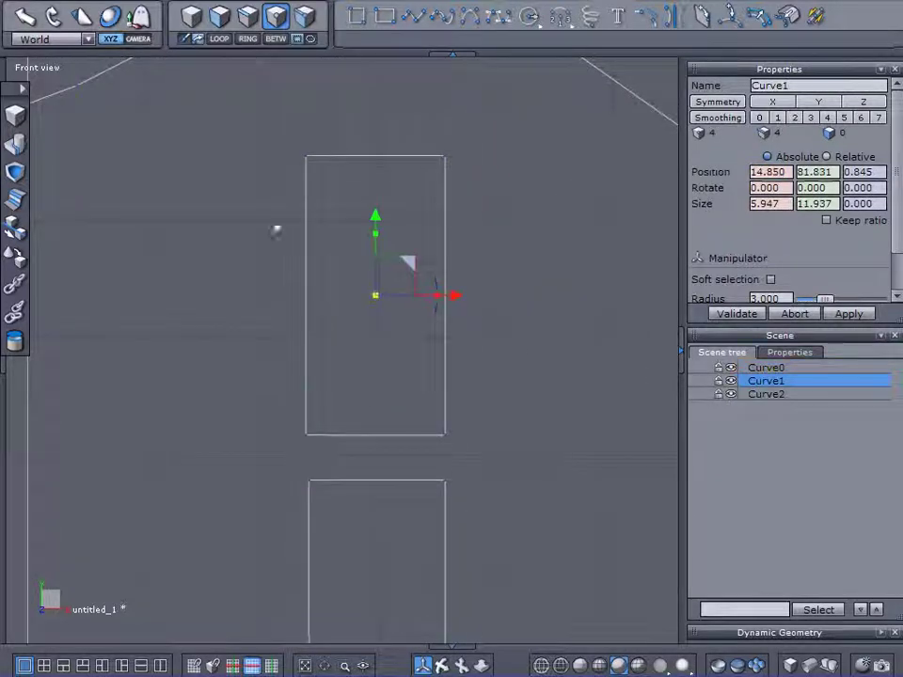
drag(273, 125, 345, 442)
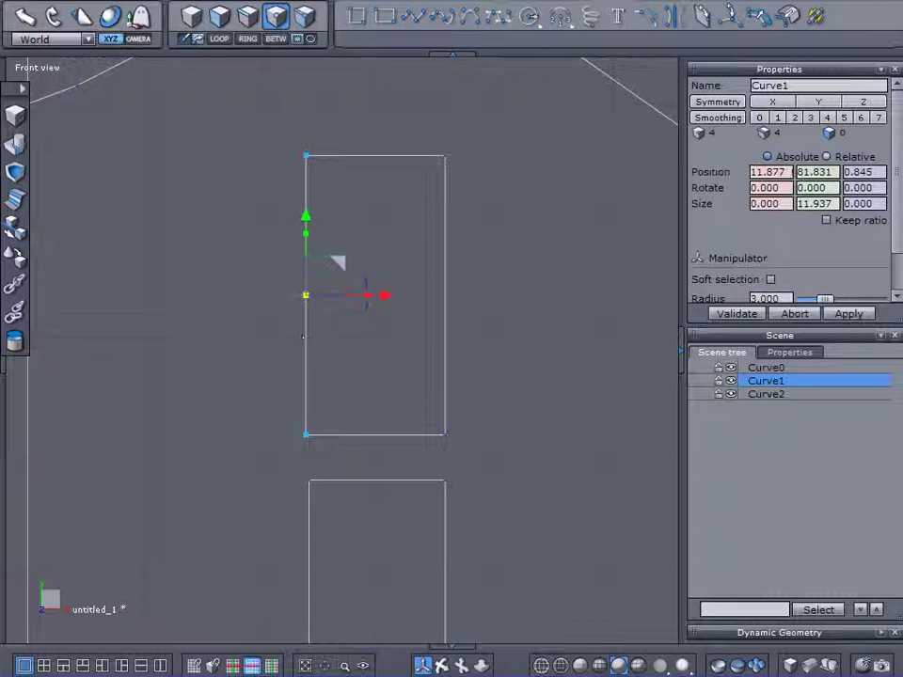
click(688, 173)
key(ctrl+v)
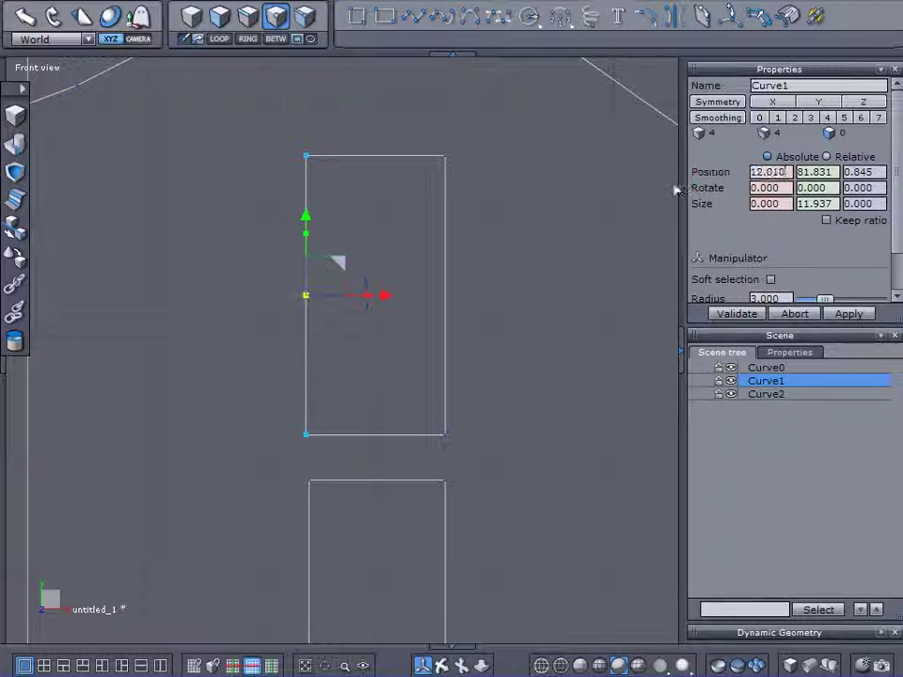
key(Return)
click(539, 440)
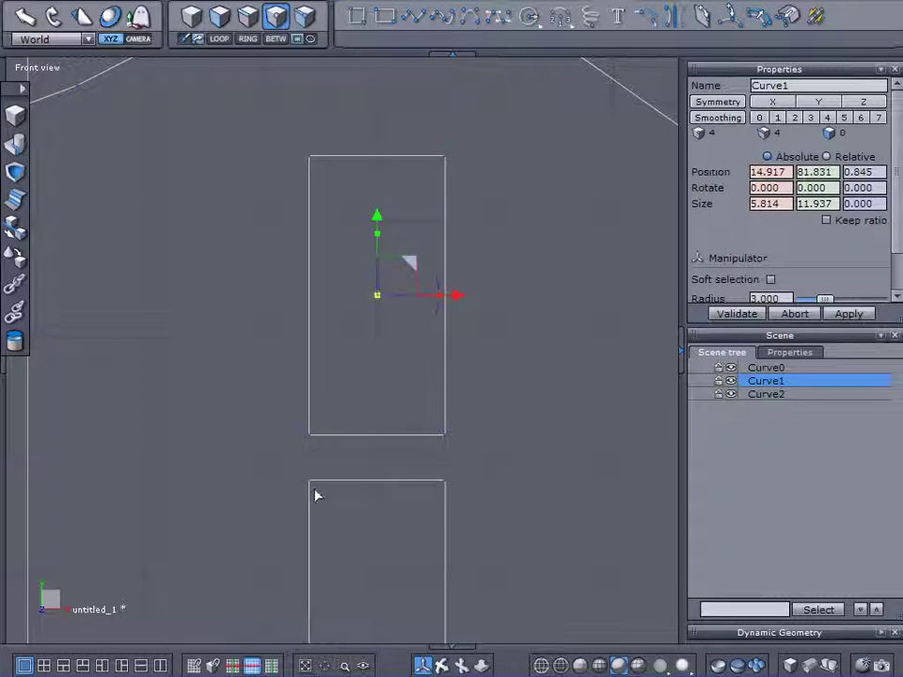
Save the scene as untitled_1 in the Barn folder, replacing the existing file.
scroll(581, 410, down, 3)
middle_drag(580, 409, 637, 301)
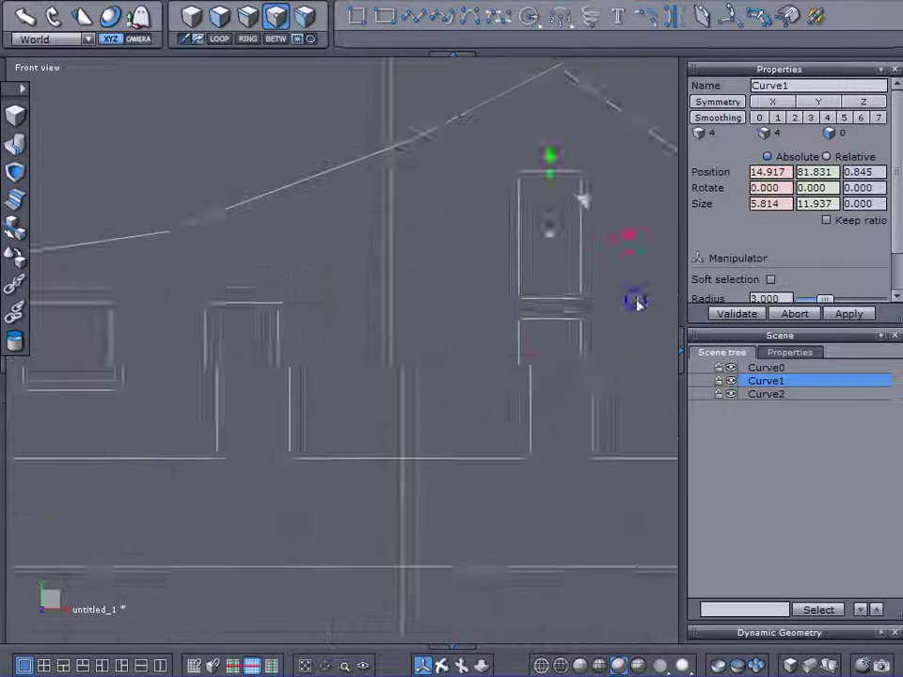
middle_drag(456, 322, 431, 350)
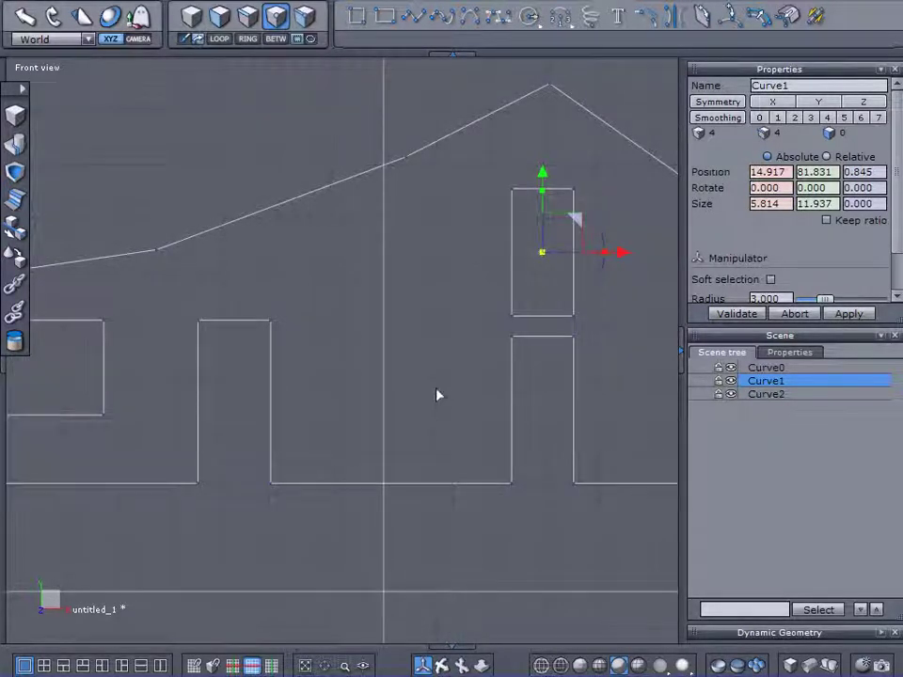
scroll(448, 395, down, 1)
click(27, 4)
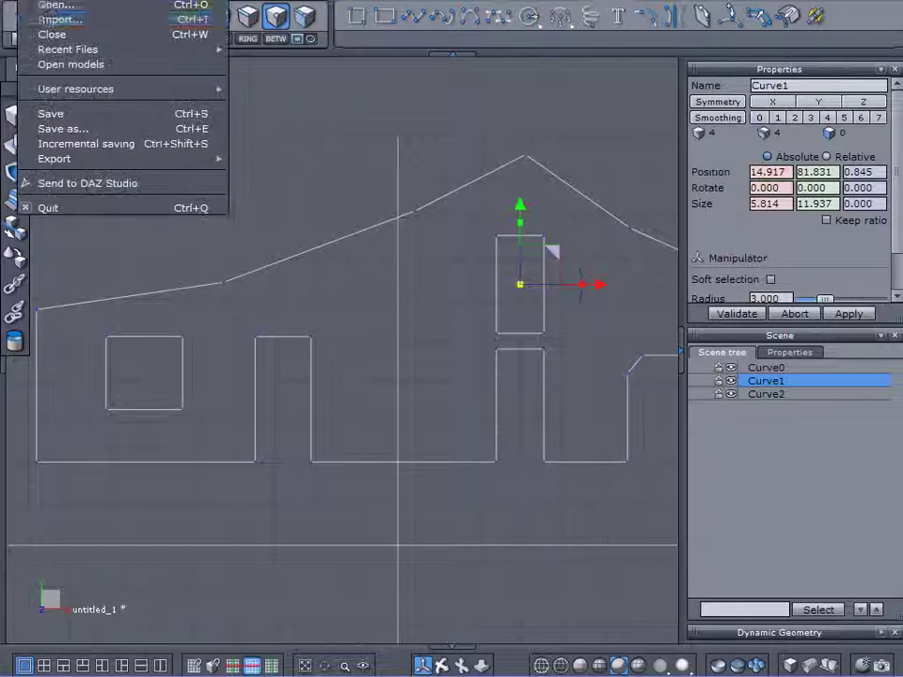
click(73, 127)
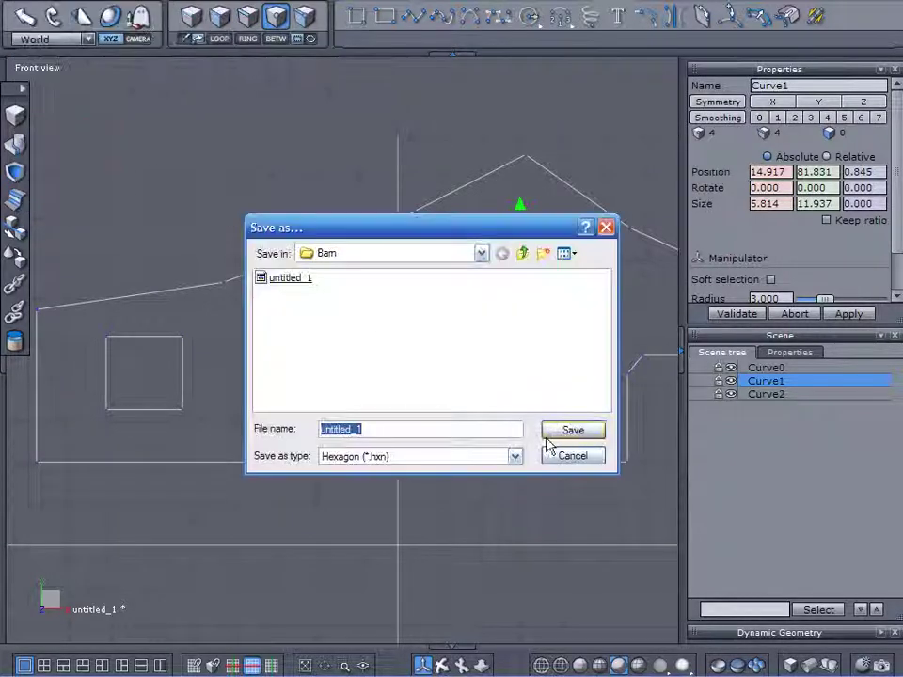
click(587, 433)
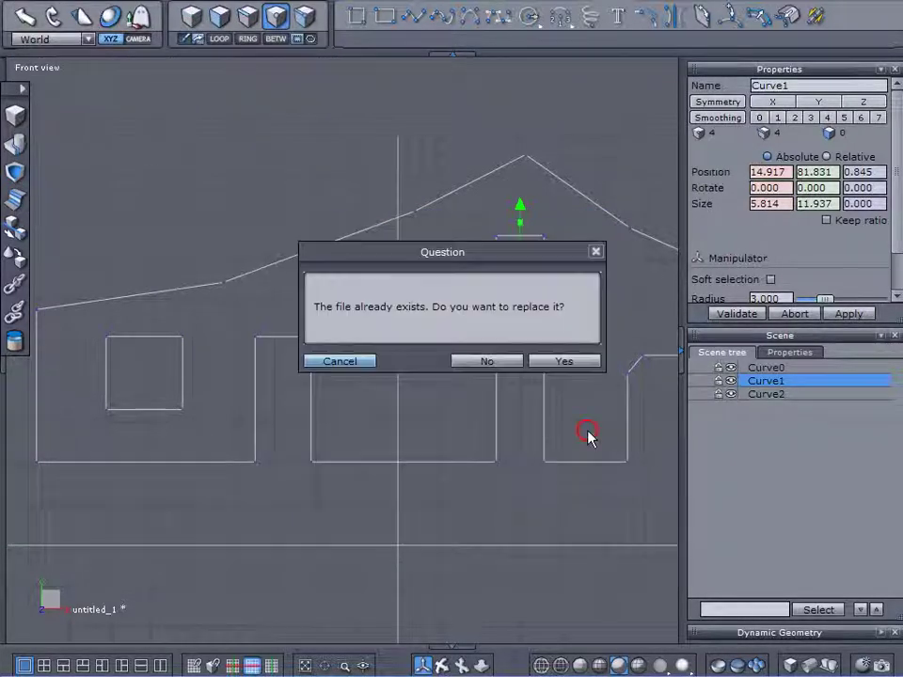
click(554, 364)
Deselect the loft door rectangle.
click(740, 449)
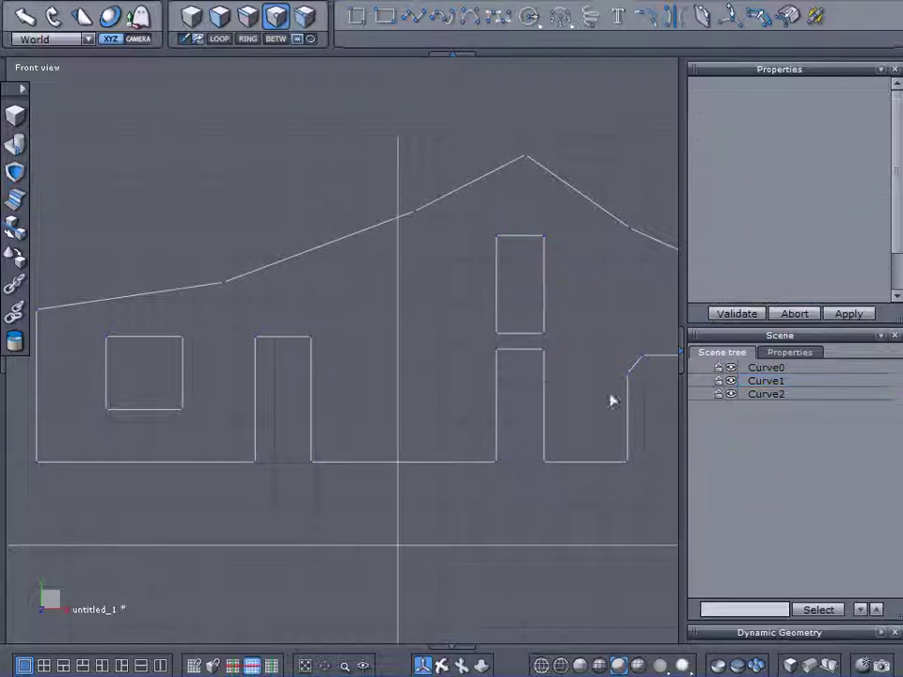
scroll(587, 361, down, 2)
mouse_move(586, 362)
middle_down()
mouse_move(515, 347)
mouse_move(501, 354)
mouse_move(507, 361)
middle_up()
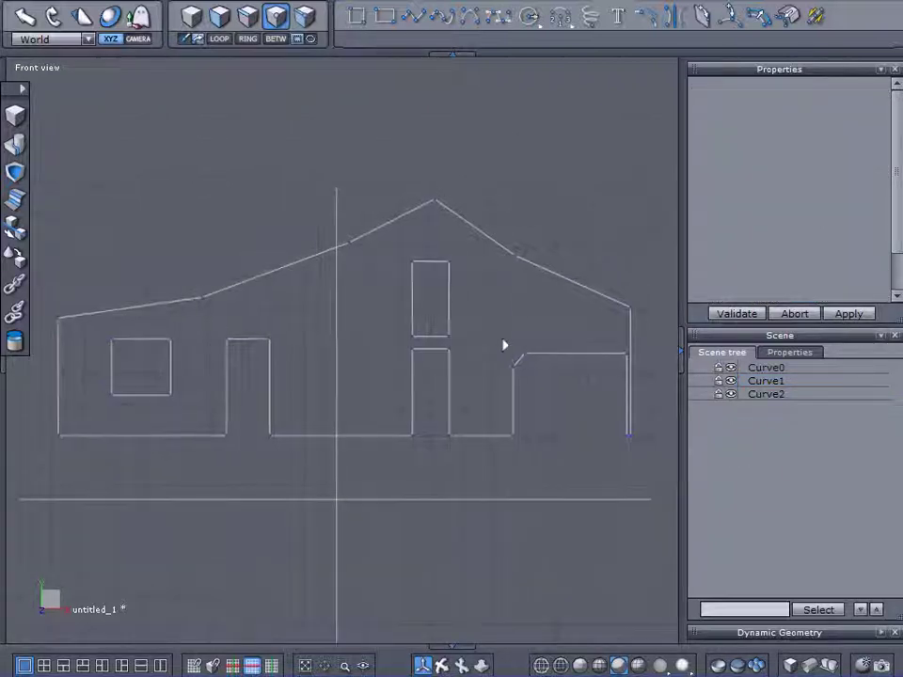